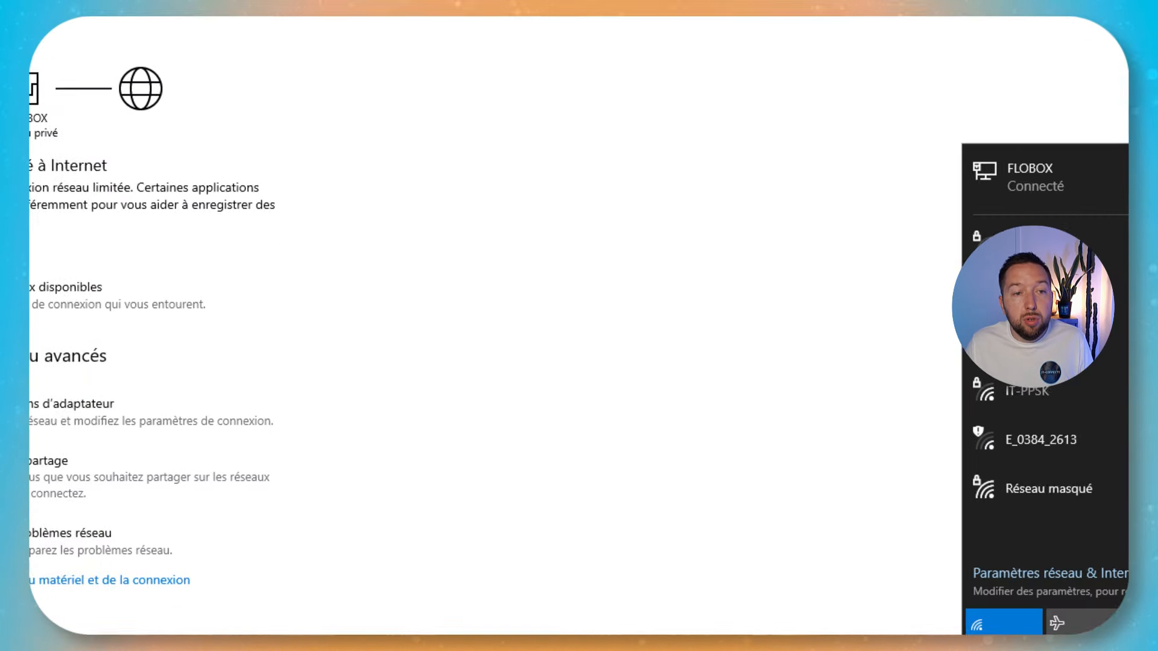
# Apply the edited IT-Connect wireless settings from the bottom of the edit form.
pyautogui.click(667, 408)
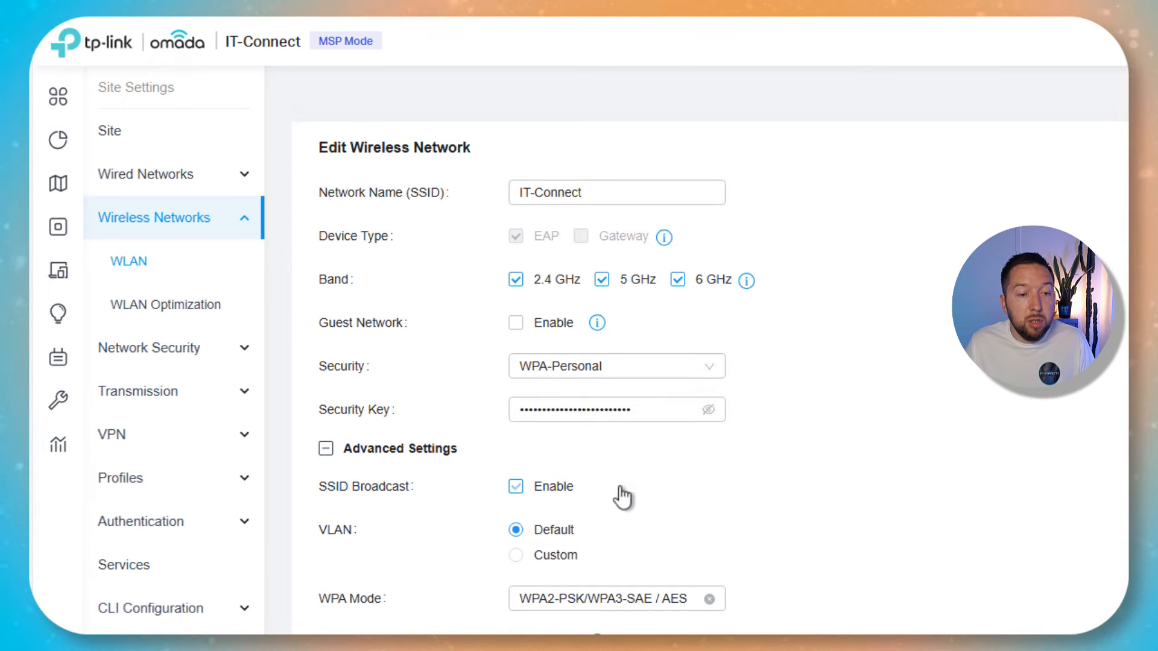
pyautogui.scroll(-8, 853, 486)
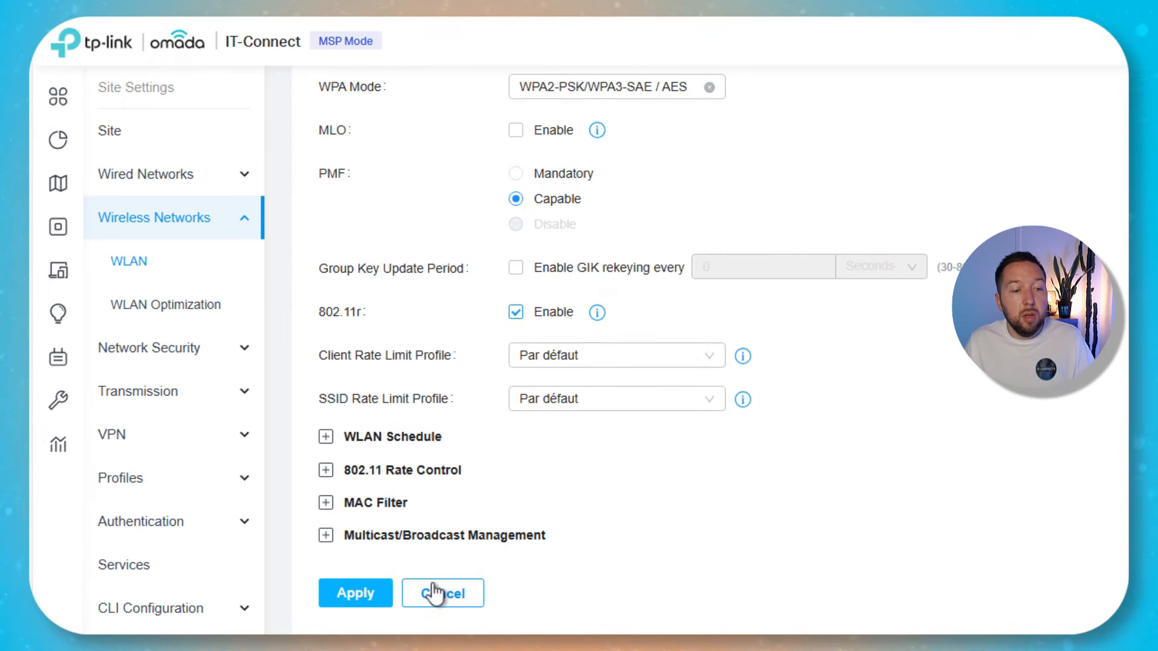
pyautogui.click(375, 598)
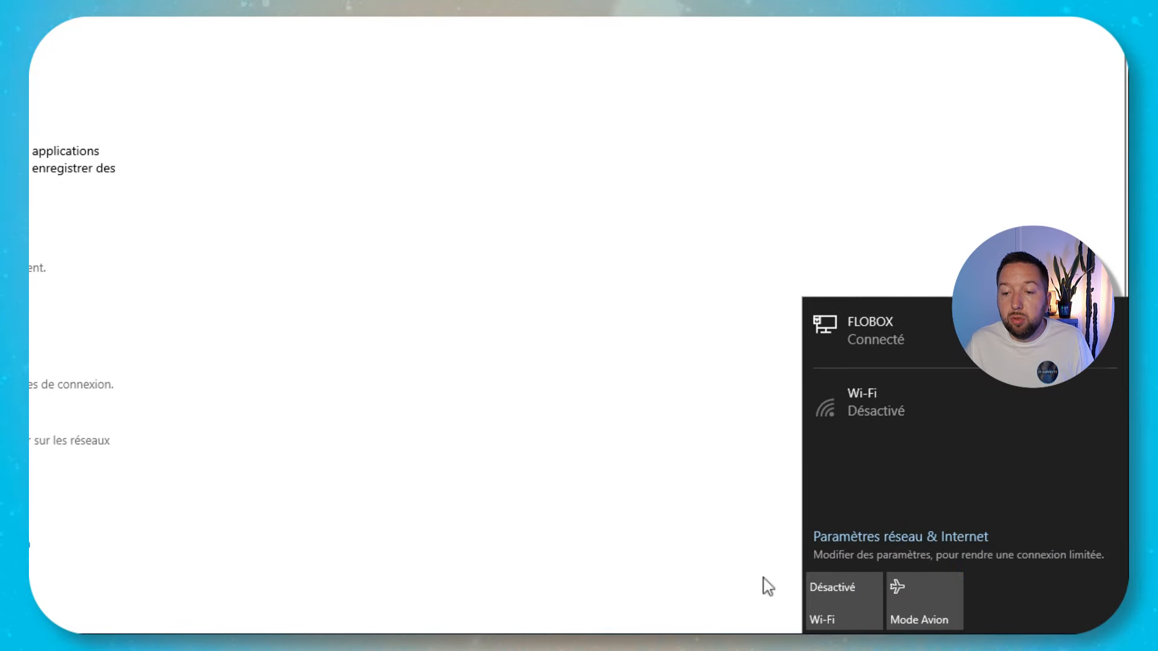
# Turn Windows Wi‑Fi back on and select the hidden network (Réseau masqué) entry.
pyautogui.click(820, 596)
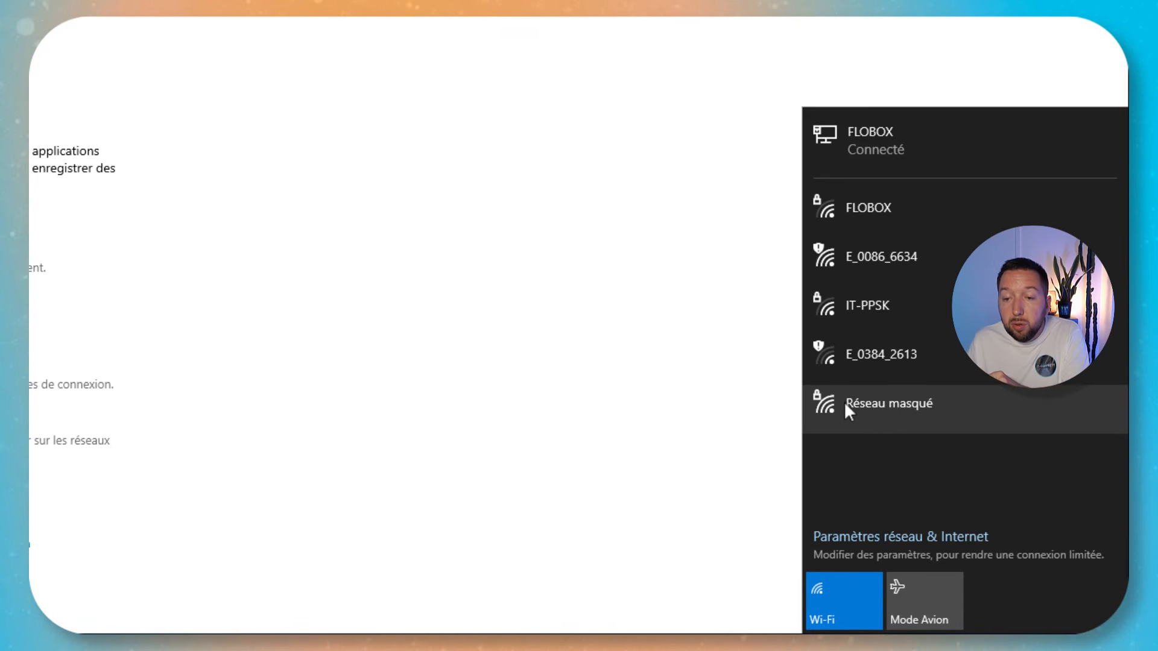
pyautogui.click(949, 403)
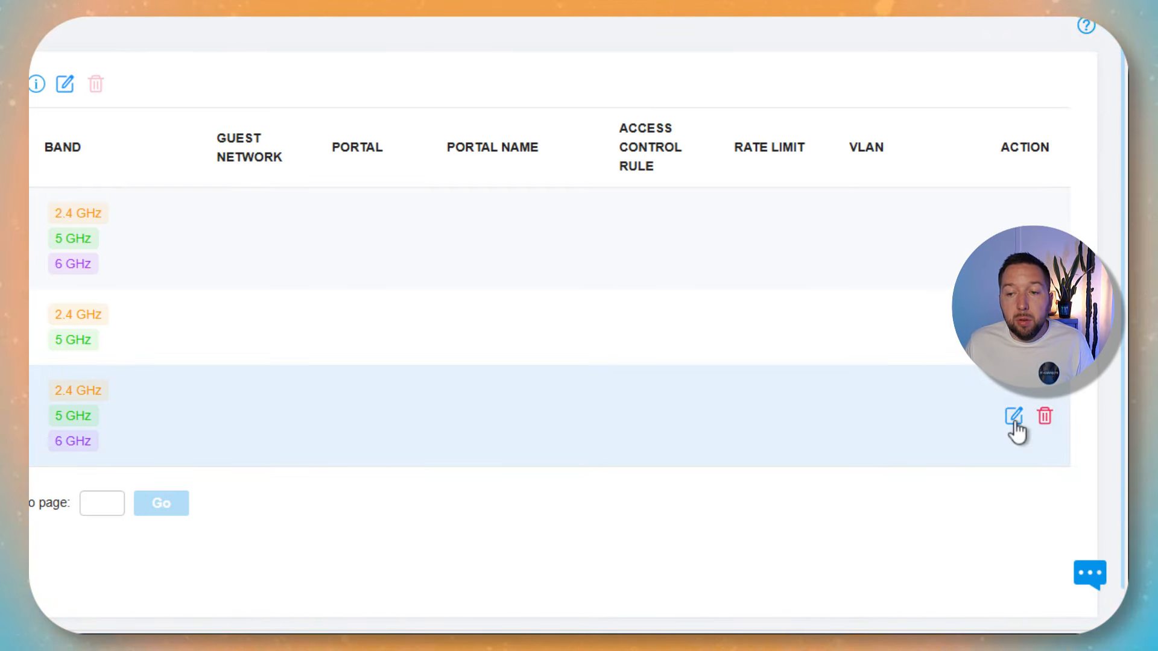
# Open IT-Connect's edit form and switch its security type to WPA-Enterprise.
pyautogui.click(1013, 416)
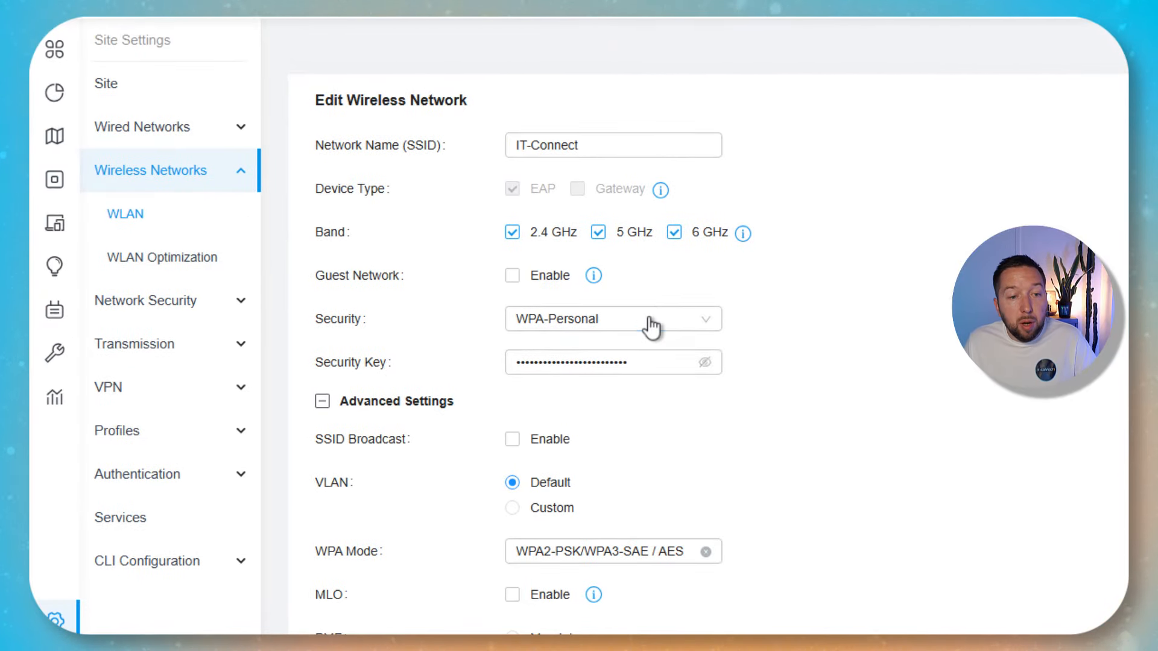
pyautogui.click(650, 325)
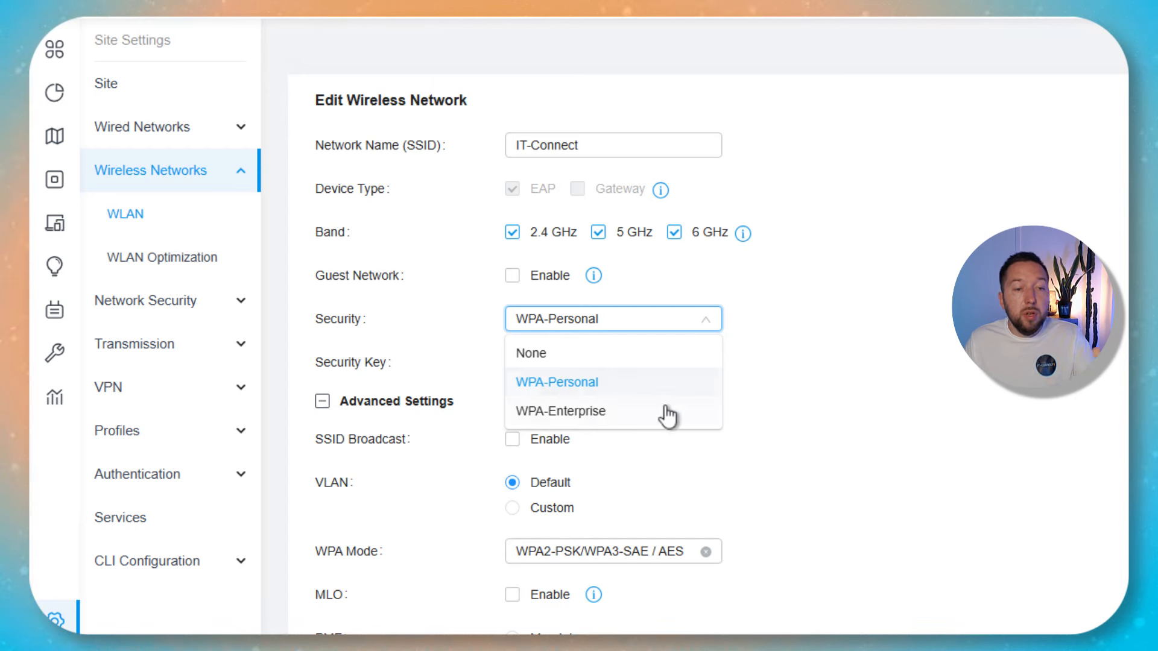
pyautogui.click(861, 401)
pyautogui.scroll(-3, 847, 360)
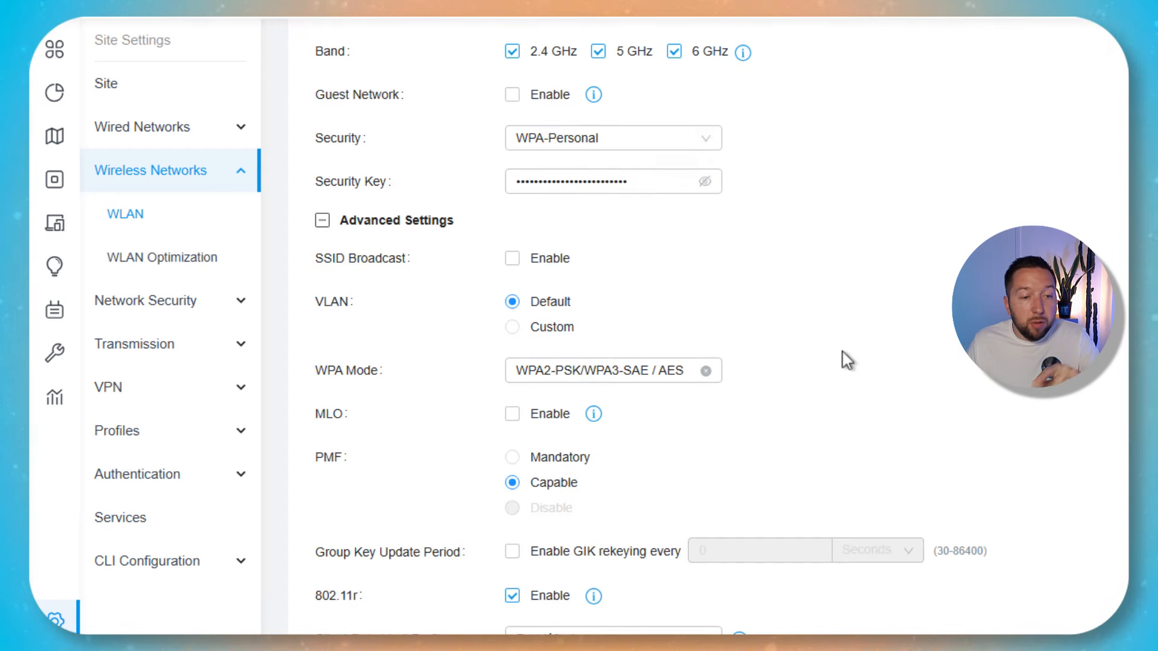
pyautogui.scroll(2, 844, 355)
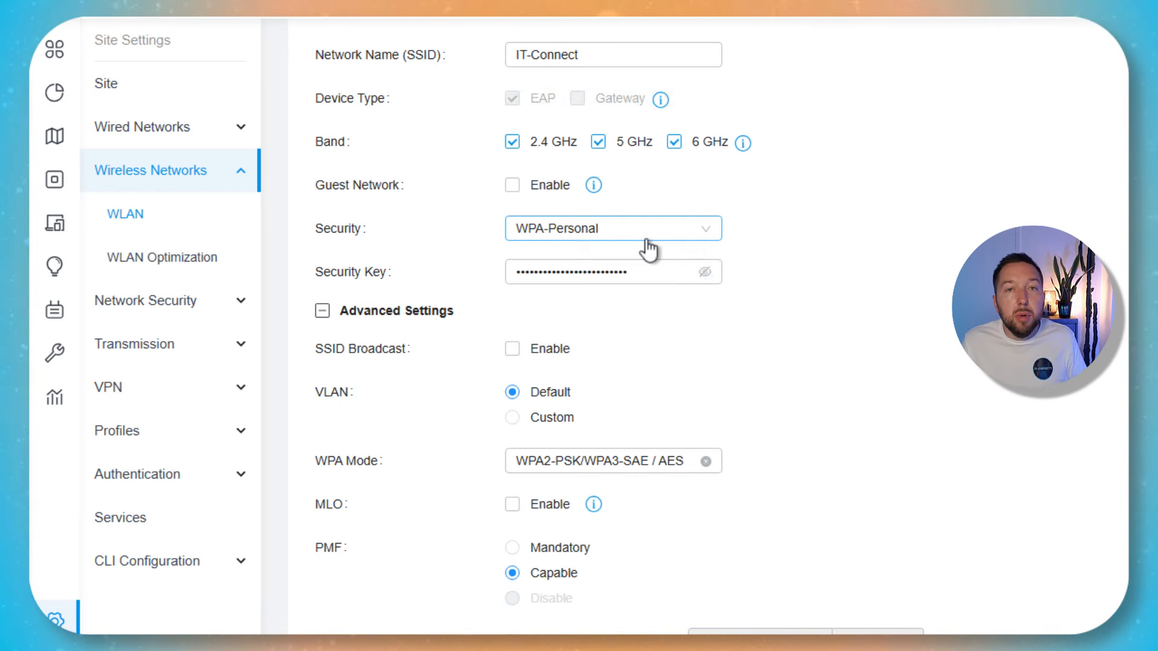
pyautogui.click(653, 234)
pyautogui.click(570, 319)
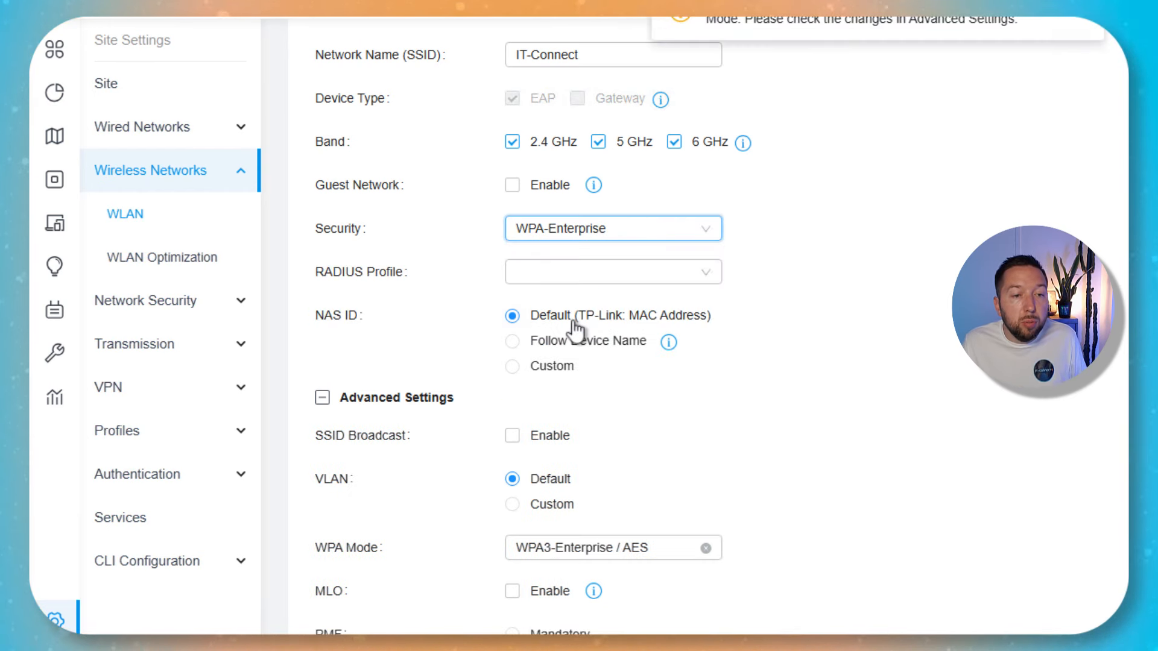
# Review the RADIUS profiles, then revert security to WPA-Personal, keeping AES as WPA mode.
pyautogui.click(655, 278)
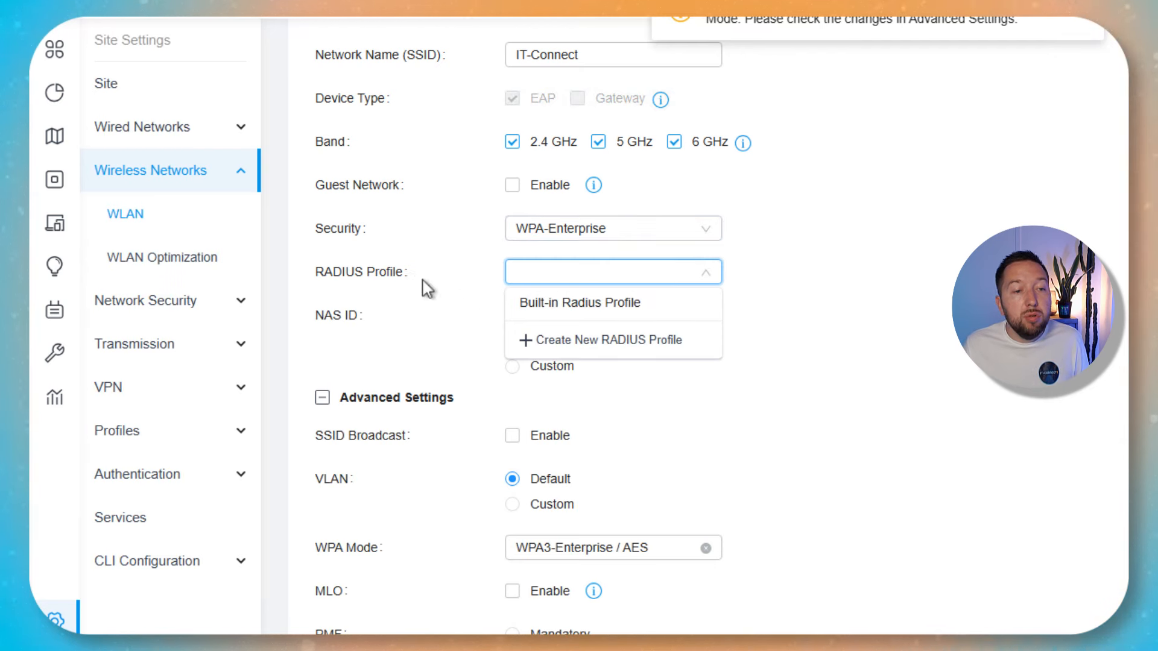
pyautogui.click(650, 236)
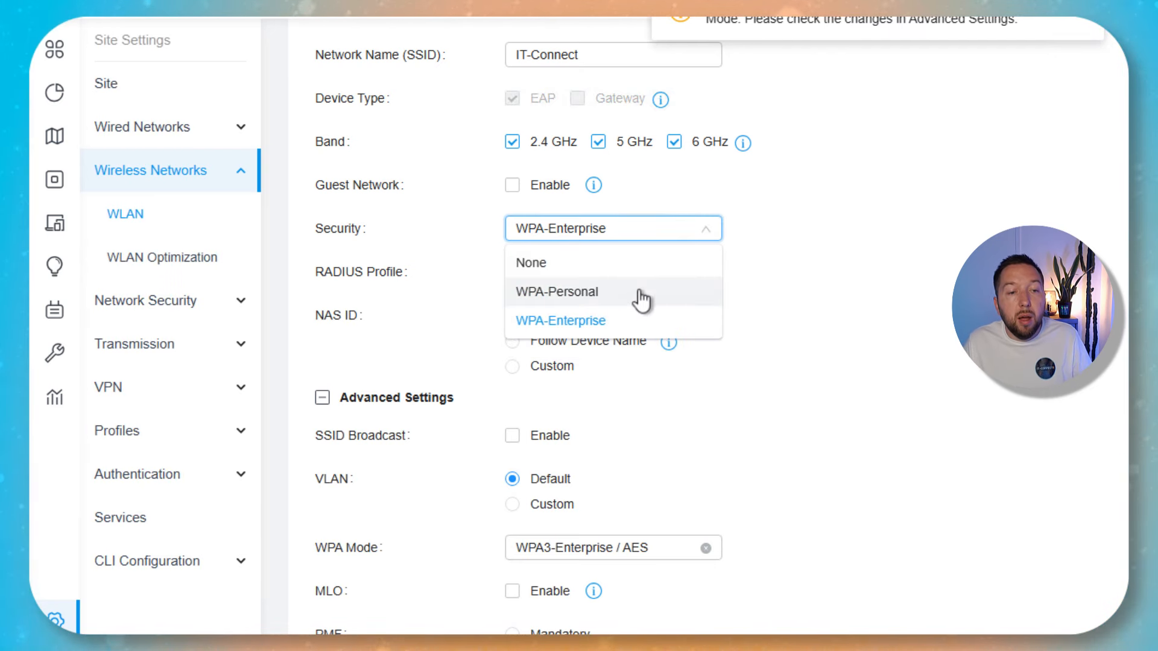
pyautogui.click(634, 292)
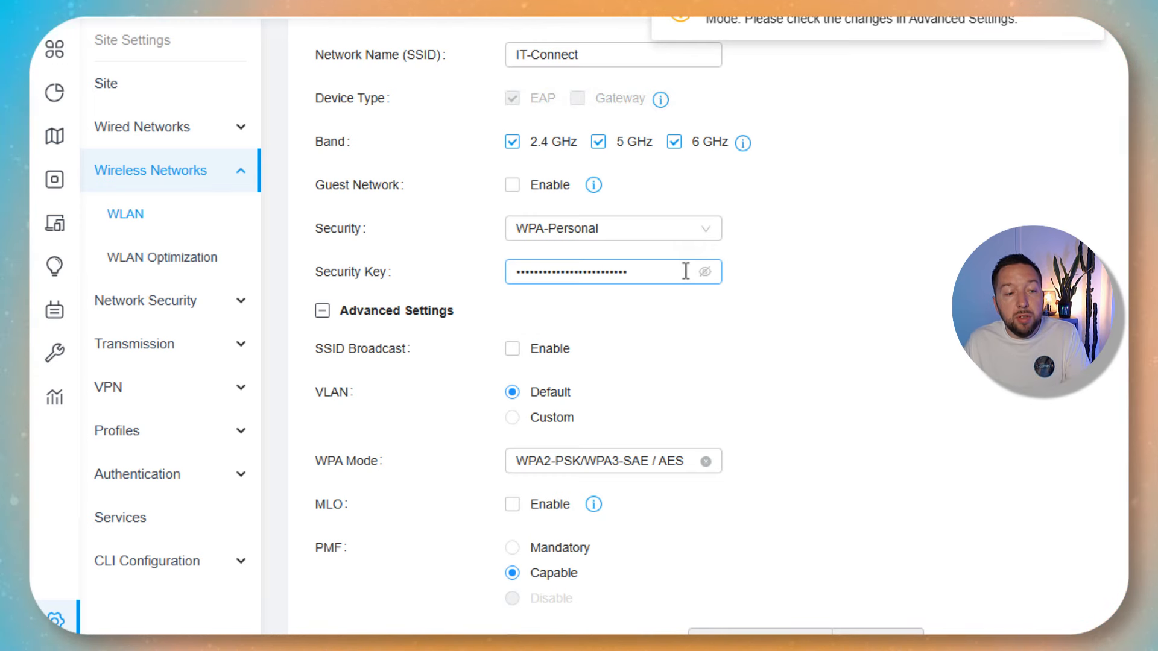
pyautogui.scroll(-3, 686, 272)
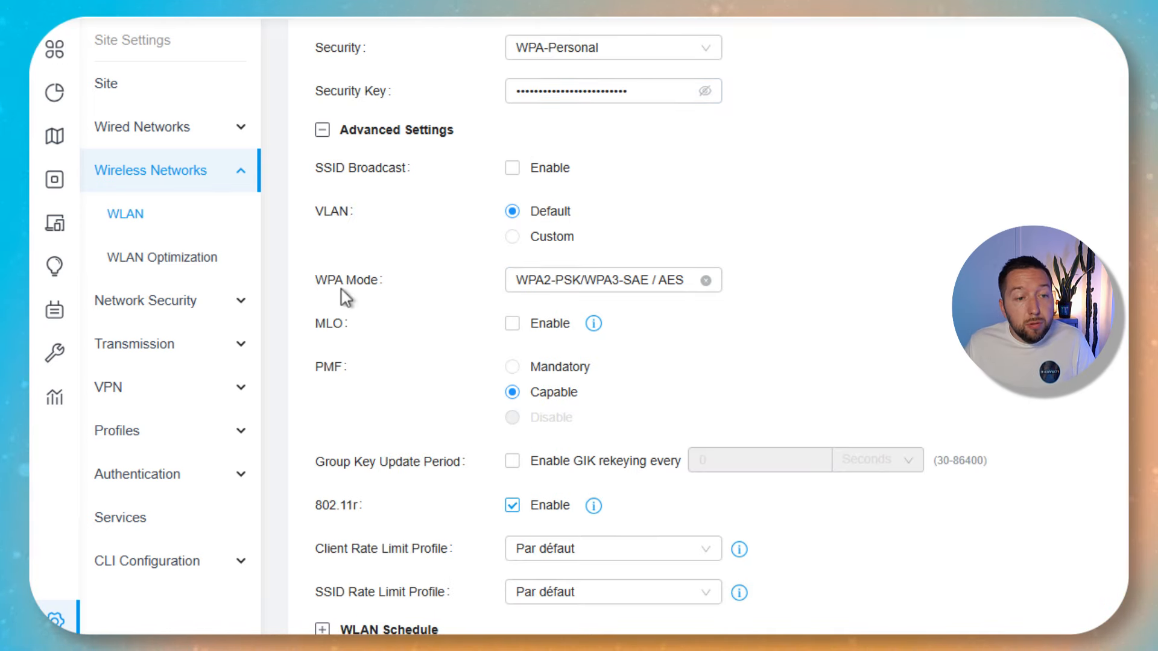
pyautogui.click(588, 282)
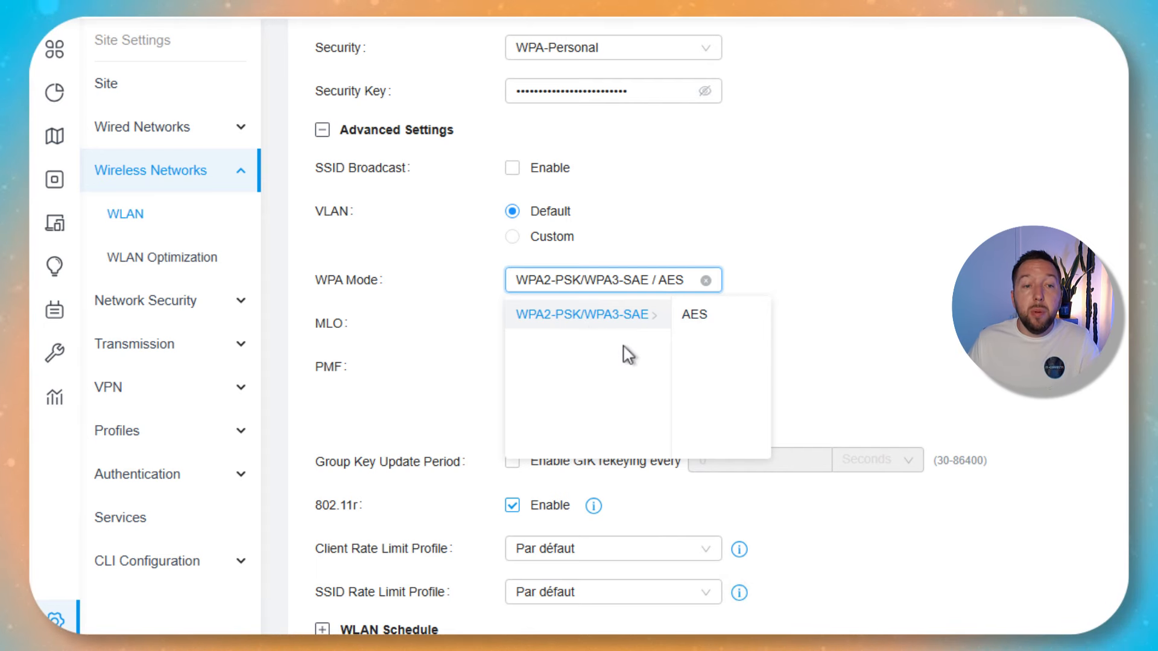
pyautogui.click(697, 317)
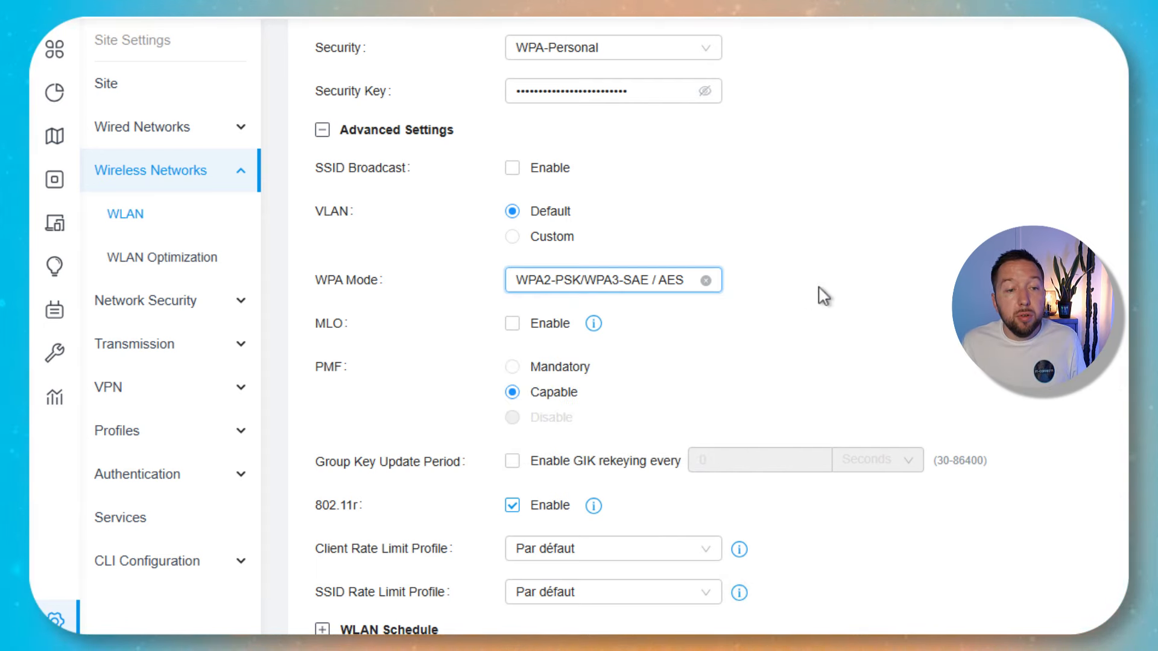
pyautogui.scroll(3, 811, 288)
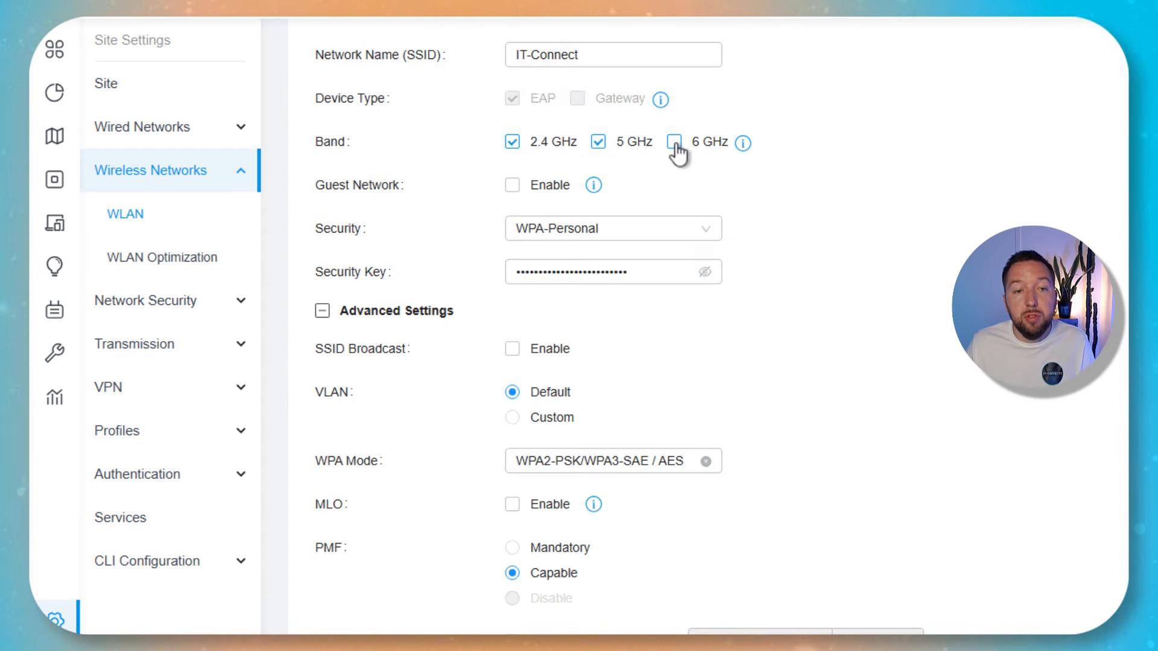
# Keep WPA2-PSK/WPA3-SAE with AES on IT-Connect, then go to the Network Security ACL page.
pyautogui.click(672, 467)
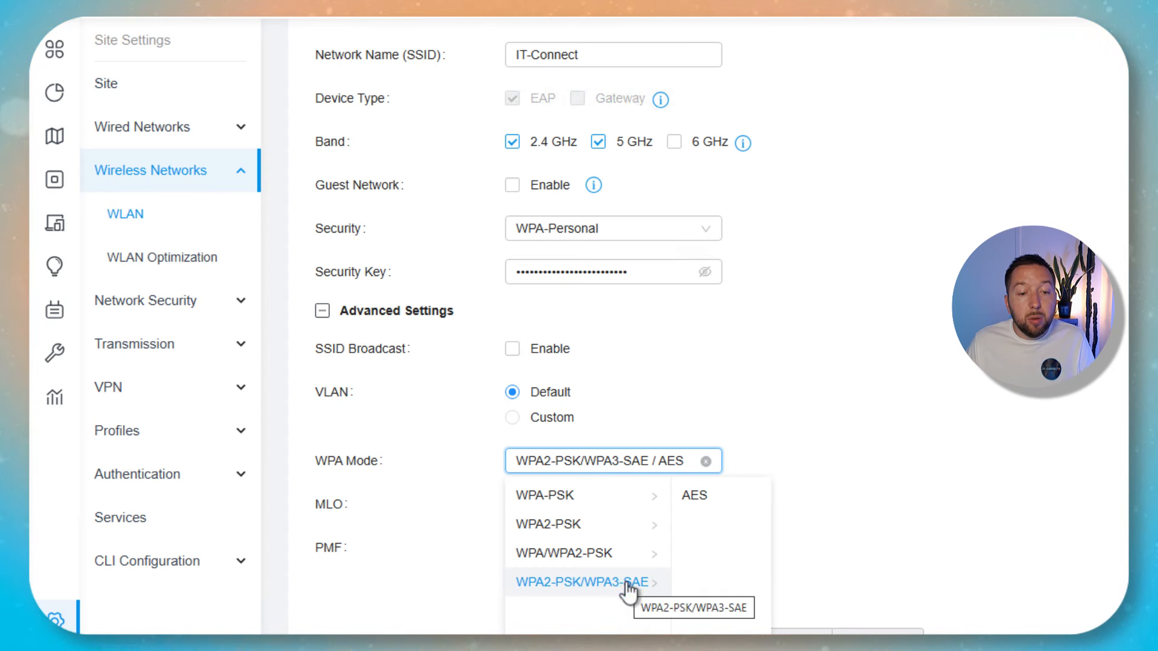
pyautogui.click(709, 504)
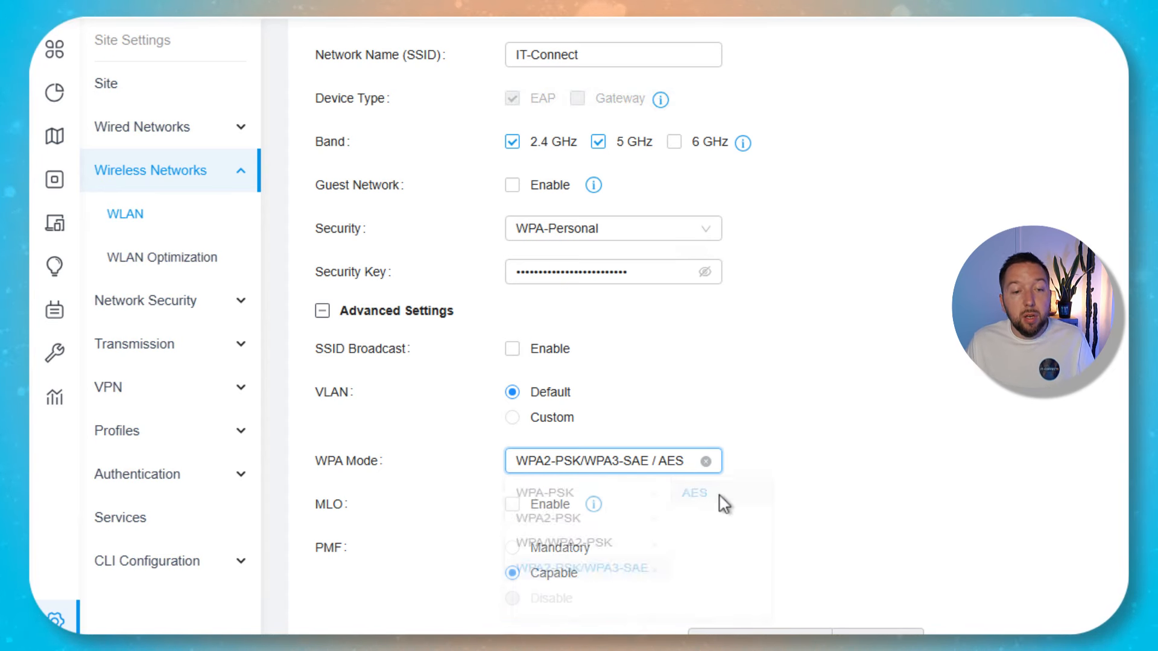
pyautogui.click(844, 436)
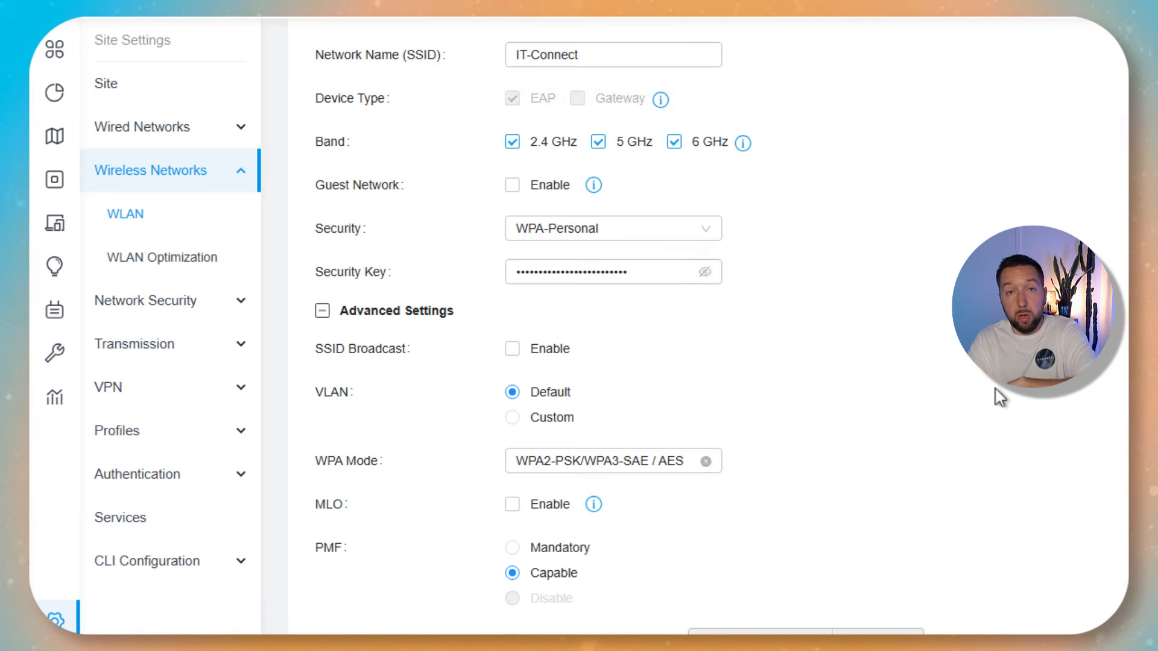
pyautogui.scroll(-7, 998, 398)
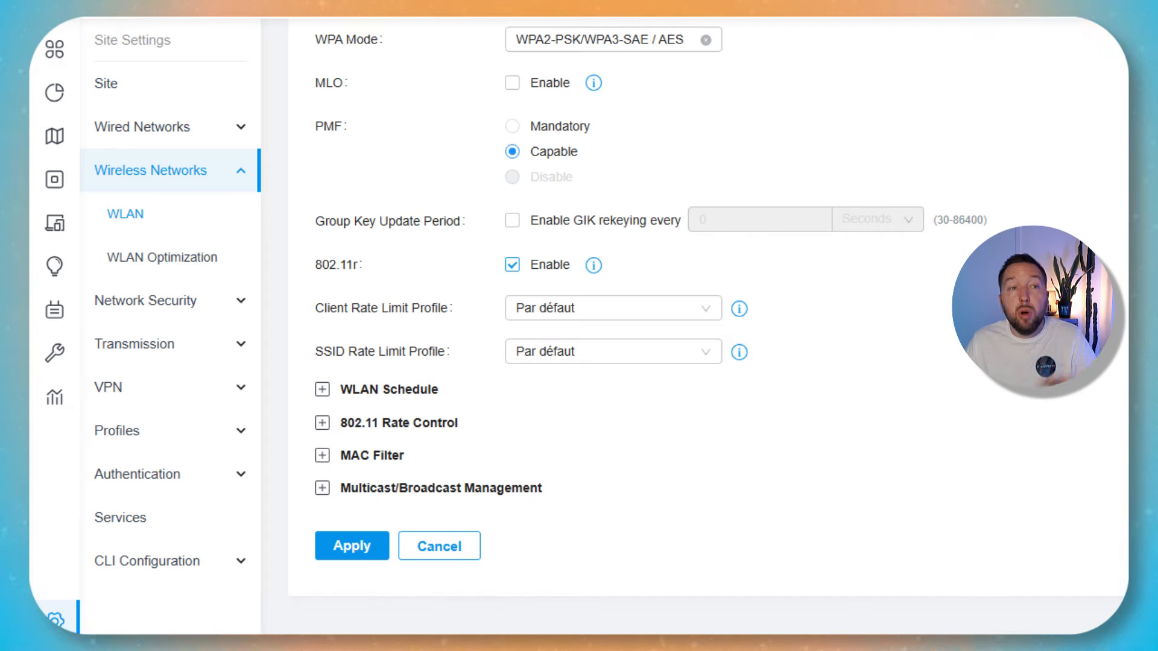
pyautogui.scroll(8, 459, 375)
pyautogui.click(216, 308)
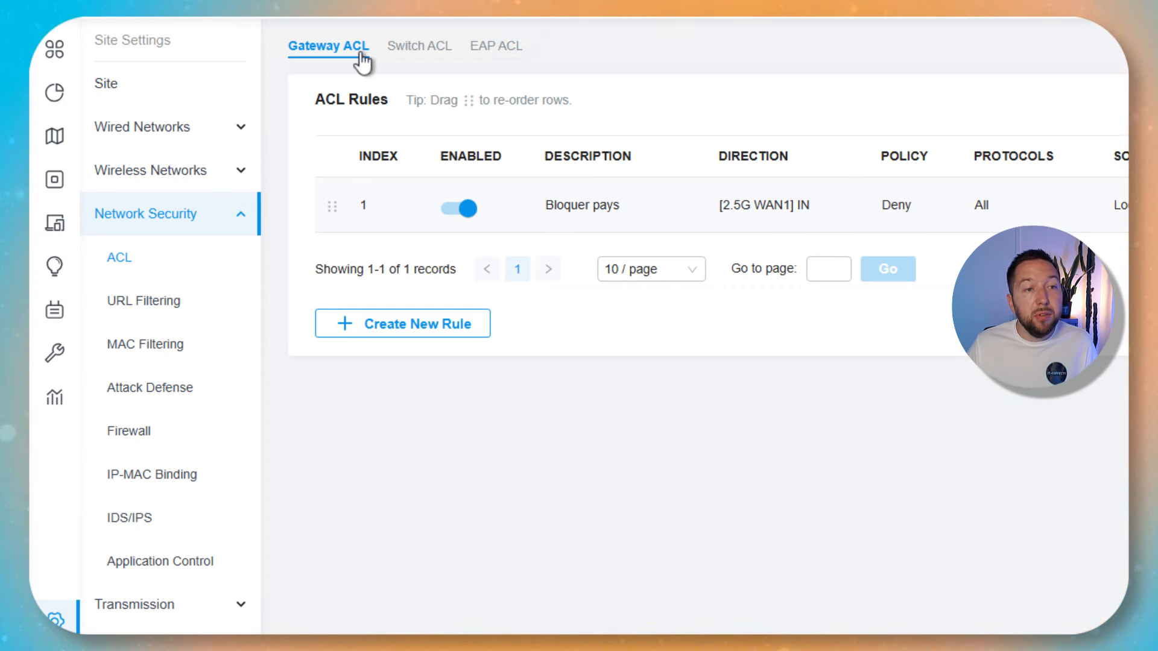
# Add an EAP ACL rule described 'Bloquer accès au NAS', set to Deny with all protocols selected.
pyautogui.click(475, 49)
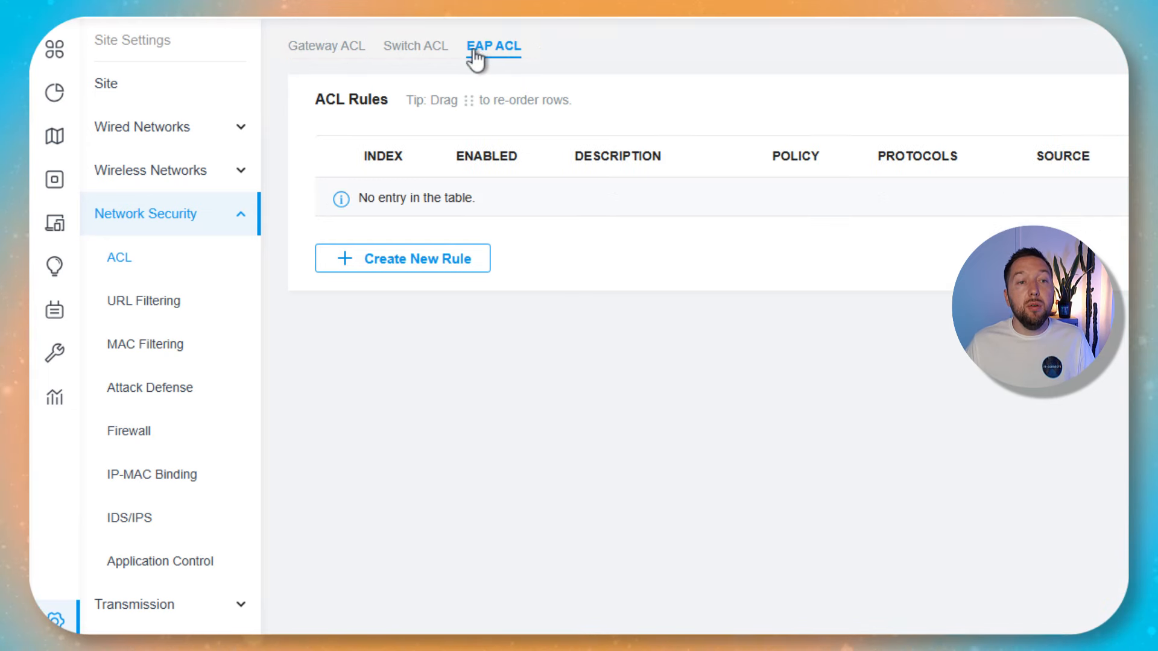
pyautogui.click(440, 259)
pyautogui.click(613, 143)
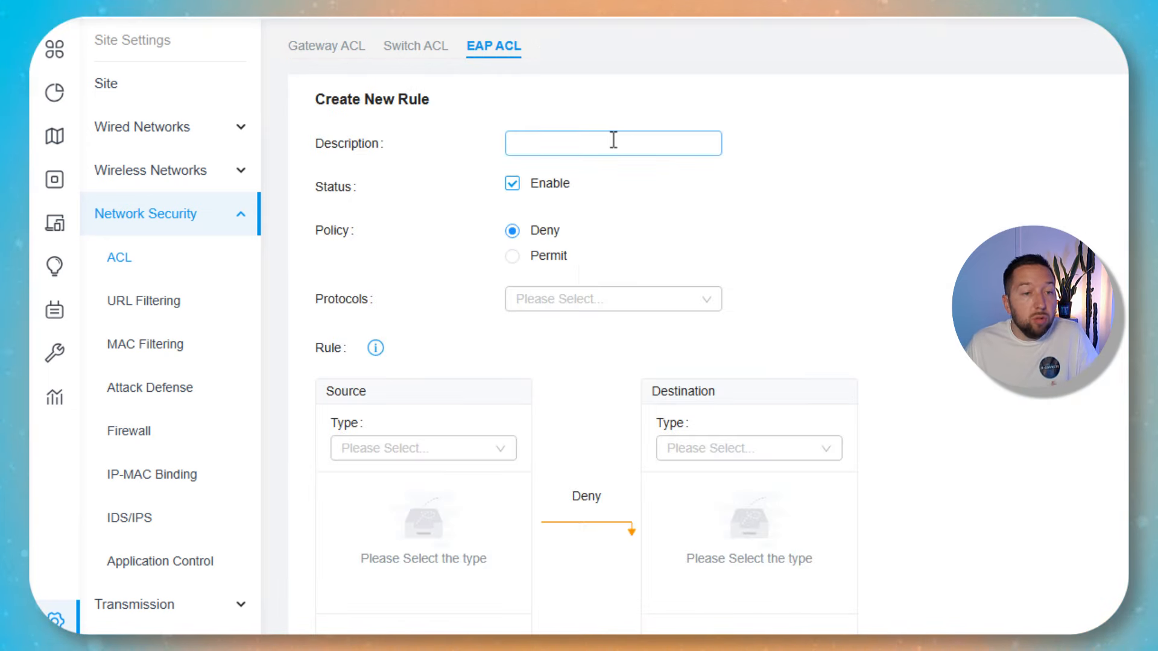
pyautogui.write('Blo')
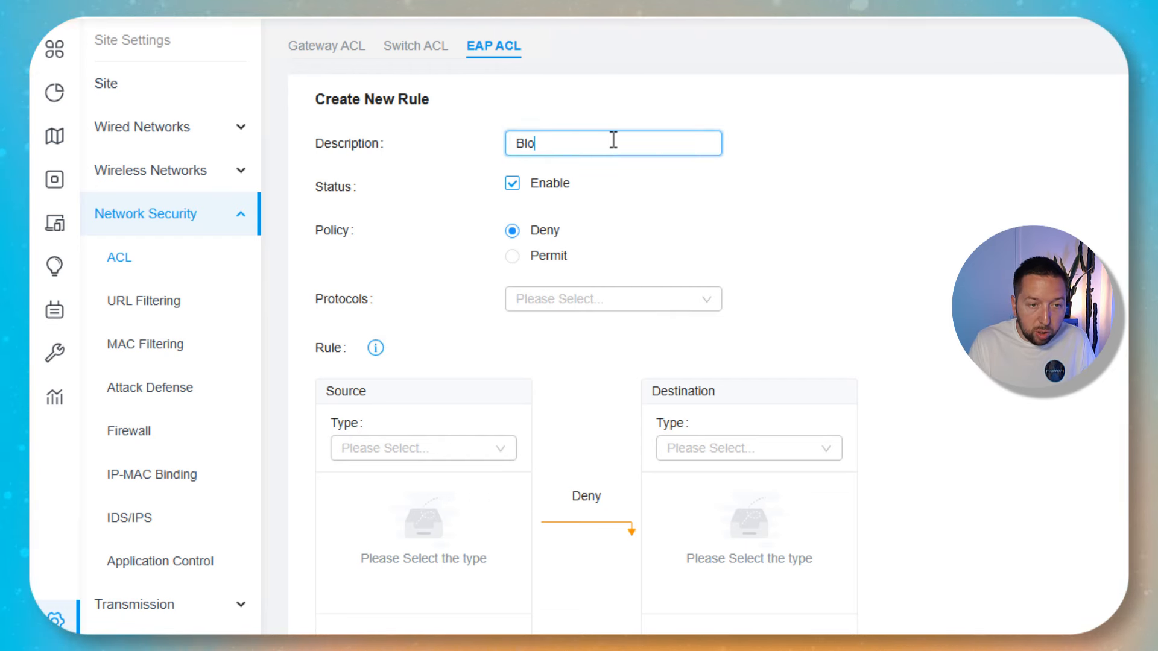
pyautogui.write('quer accès au NAS')
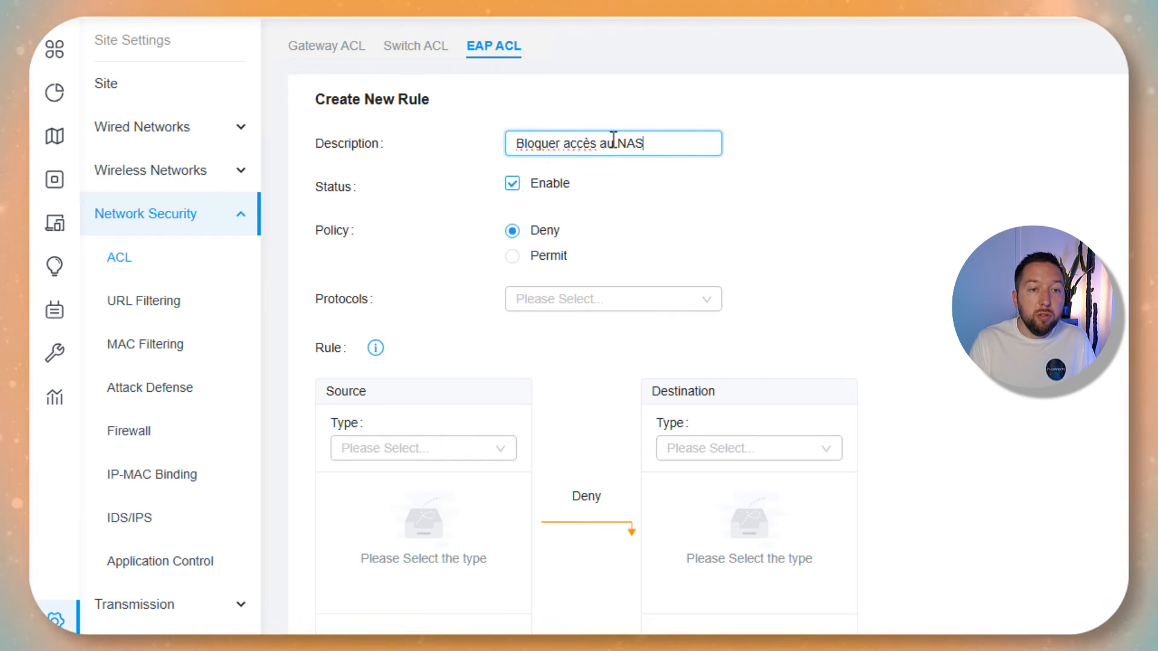
pyautogui.click(797, 238)
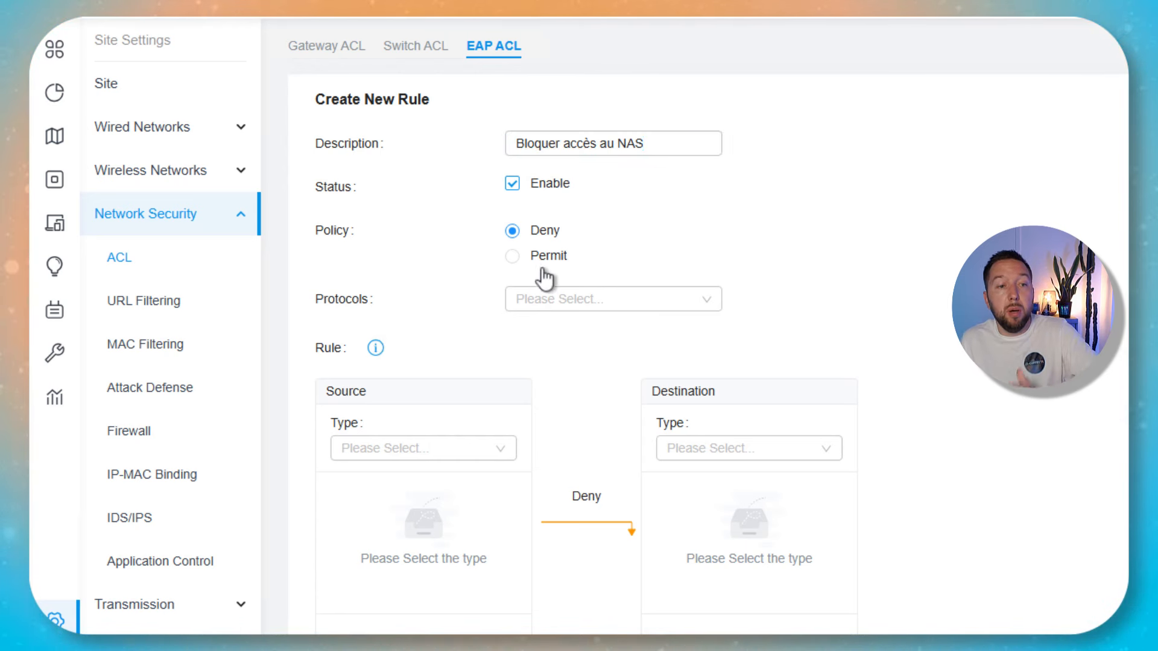
pyautogui.click(556, 300)
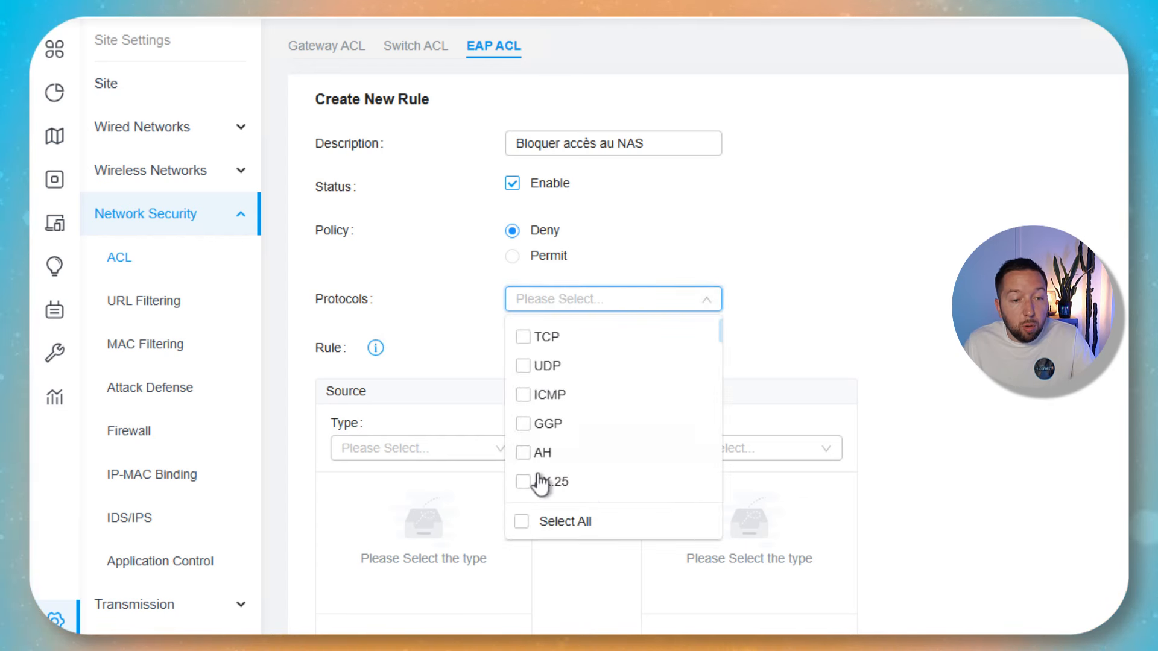
pyautogui.click(522, 522)
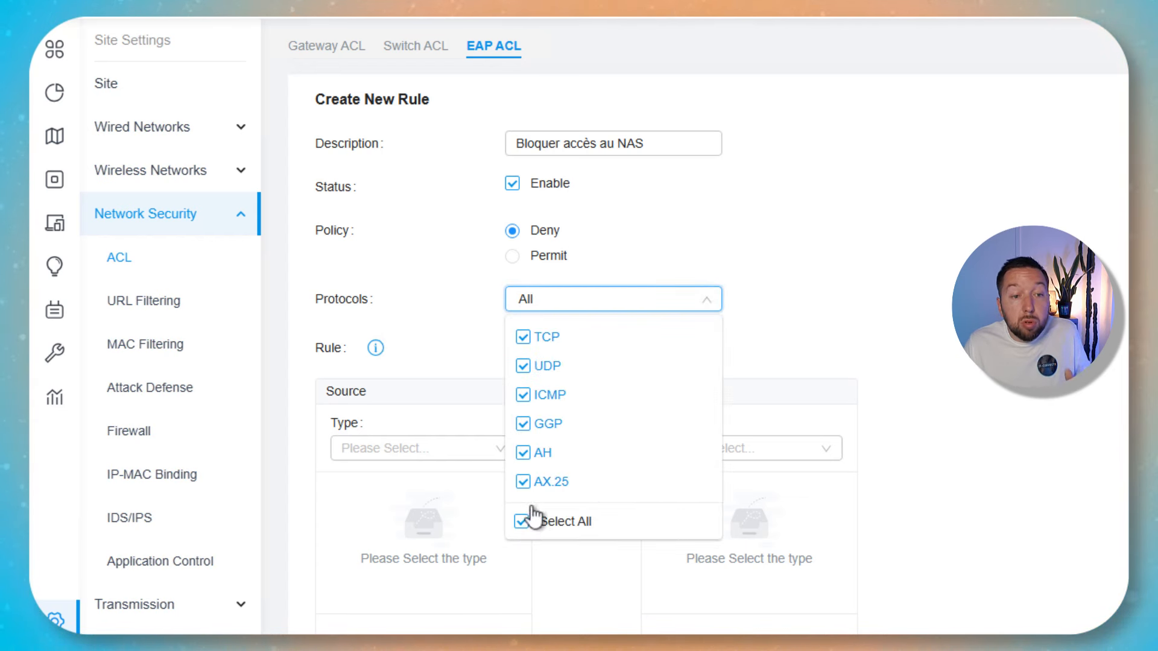
pyautogui.press('Escape')
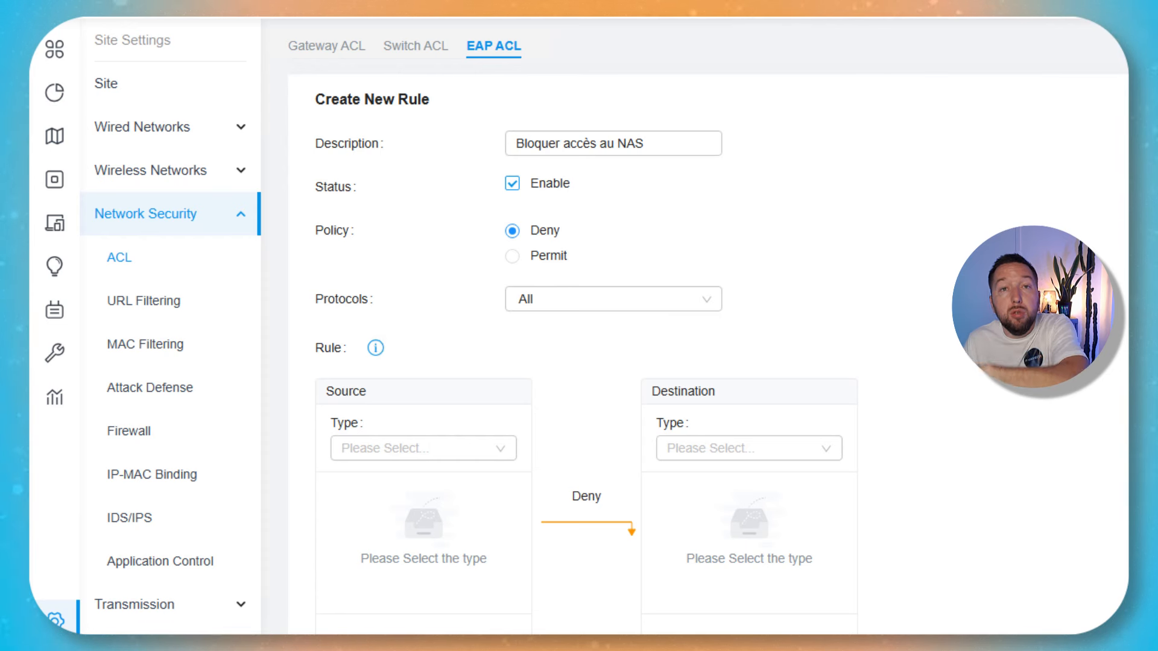
pyautogui.scroll(-3, 705, 325)
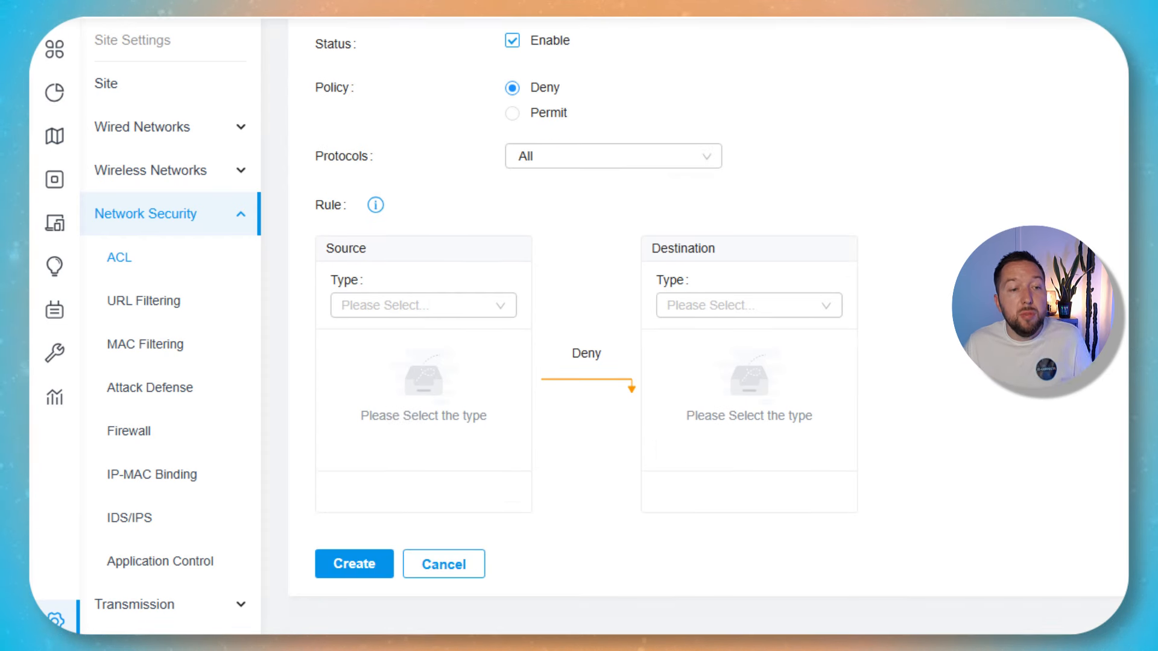
# Set the rule's source to the IT-Connect SSID of the Par défaut site.
pyautogui.click(480, 316)
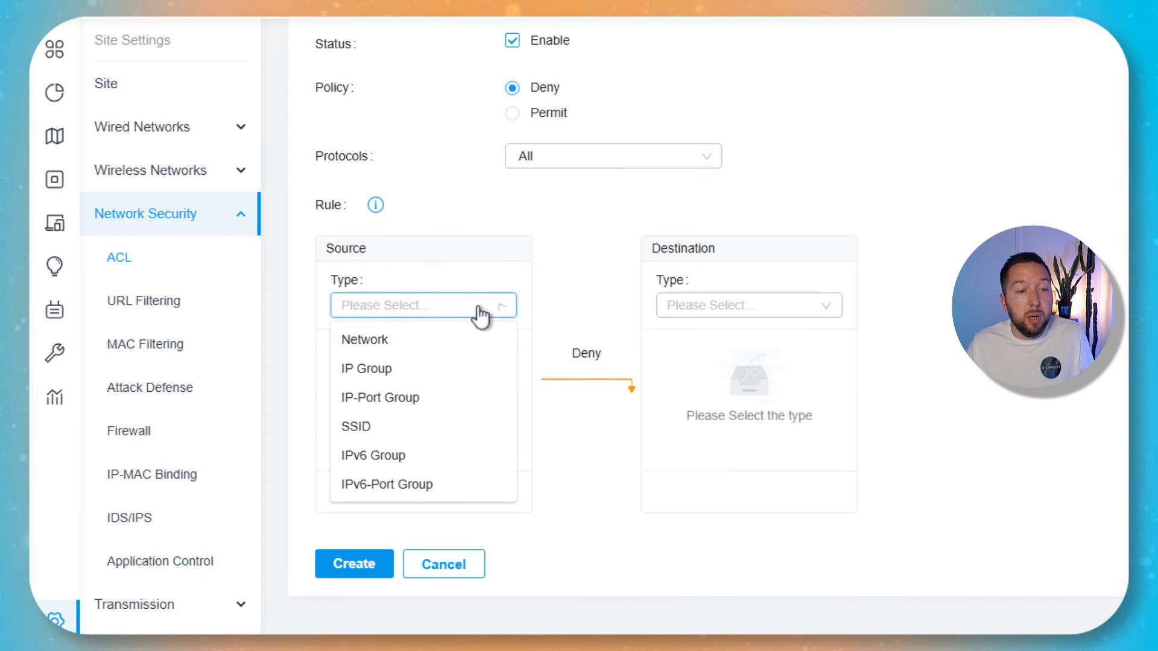
pyautogui.click(381, 434)
pyautogui.click(341, 346)
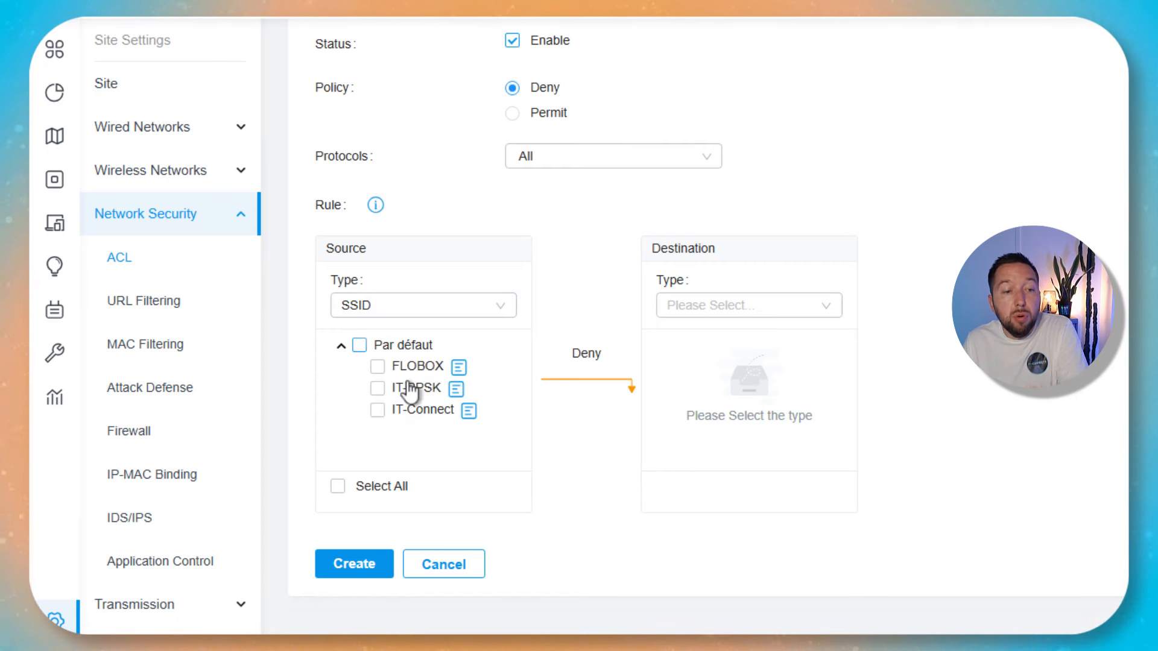
pyautogui.click(377, 411)
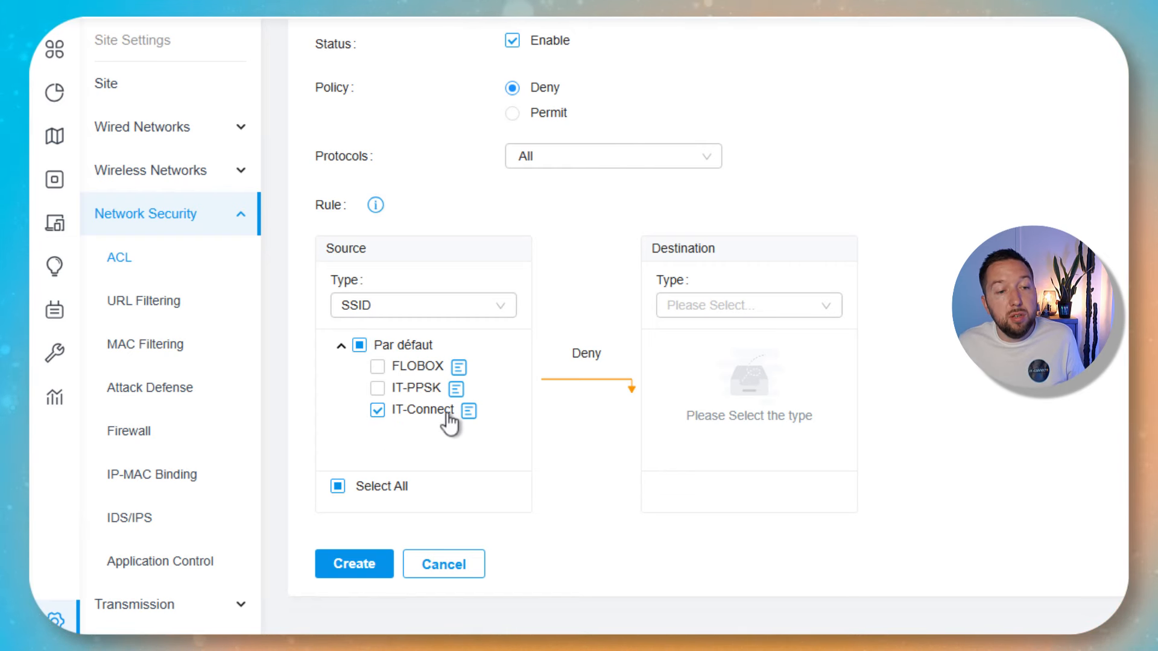
# Set the destination to the NAS IP group and view its subnet details.
pyautogui.click(759, 308)
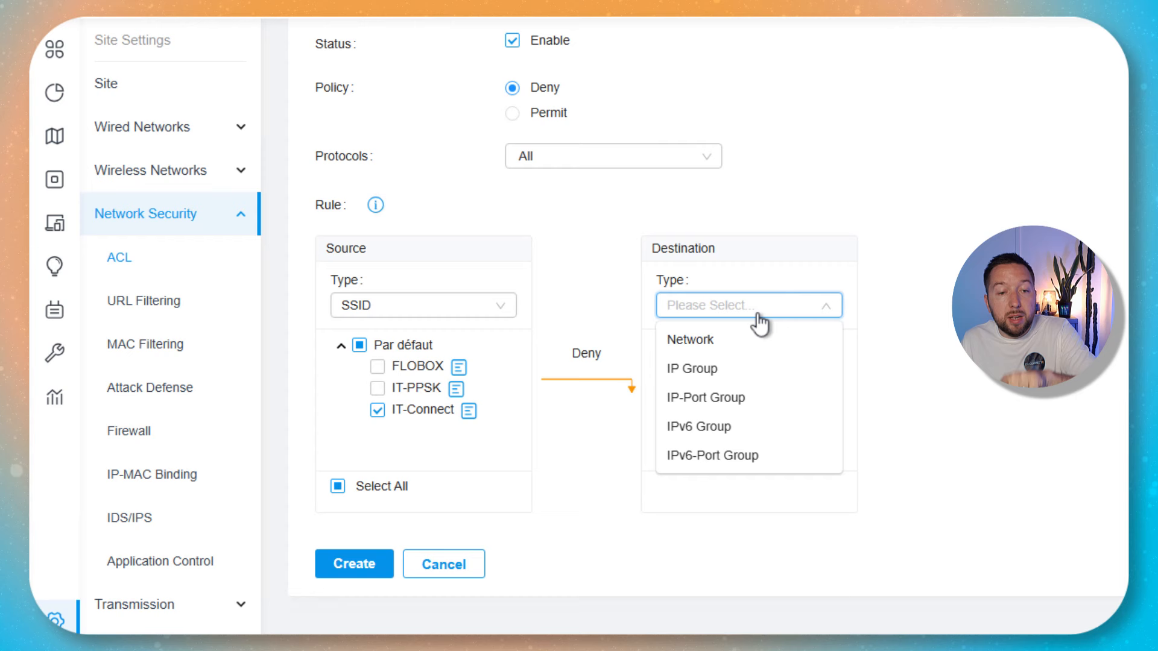
pyautogui.click(732, 370)
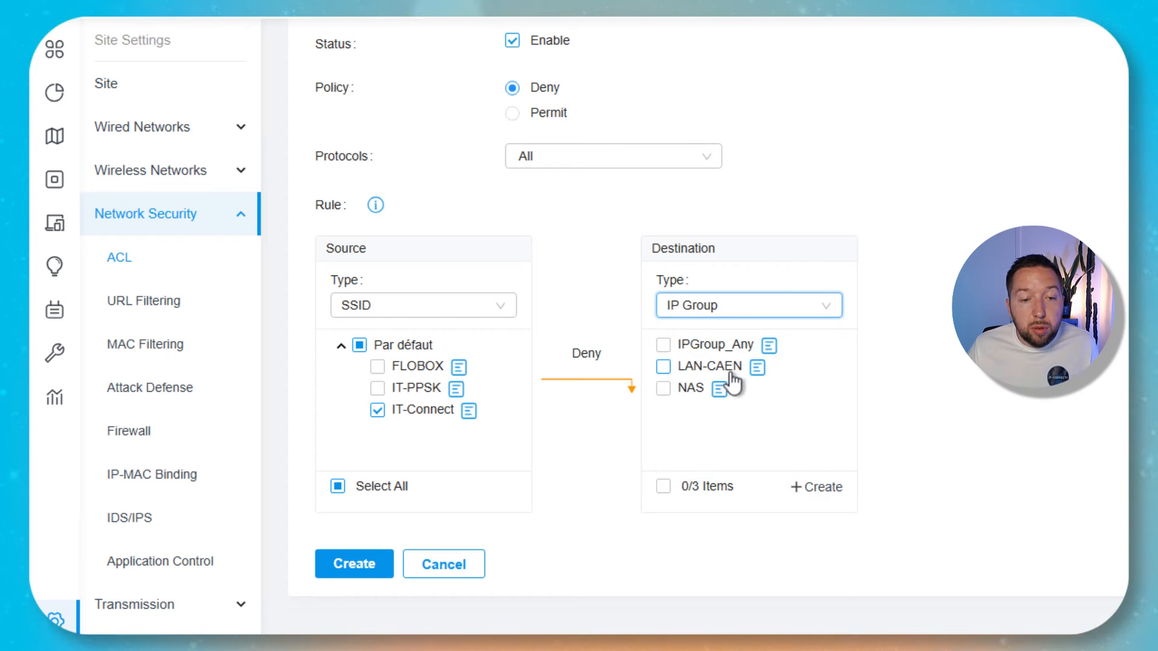
pyautogui.click(663, 389)
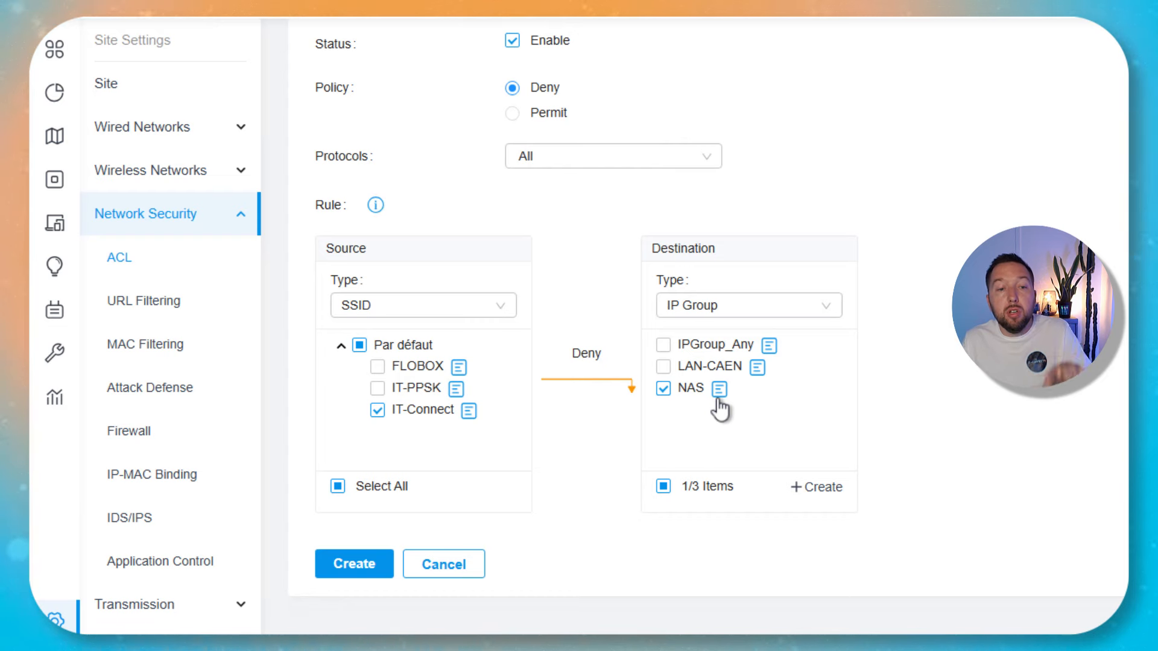
pyautogui.click(719, 397)
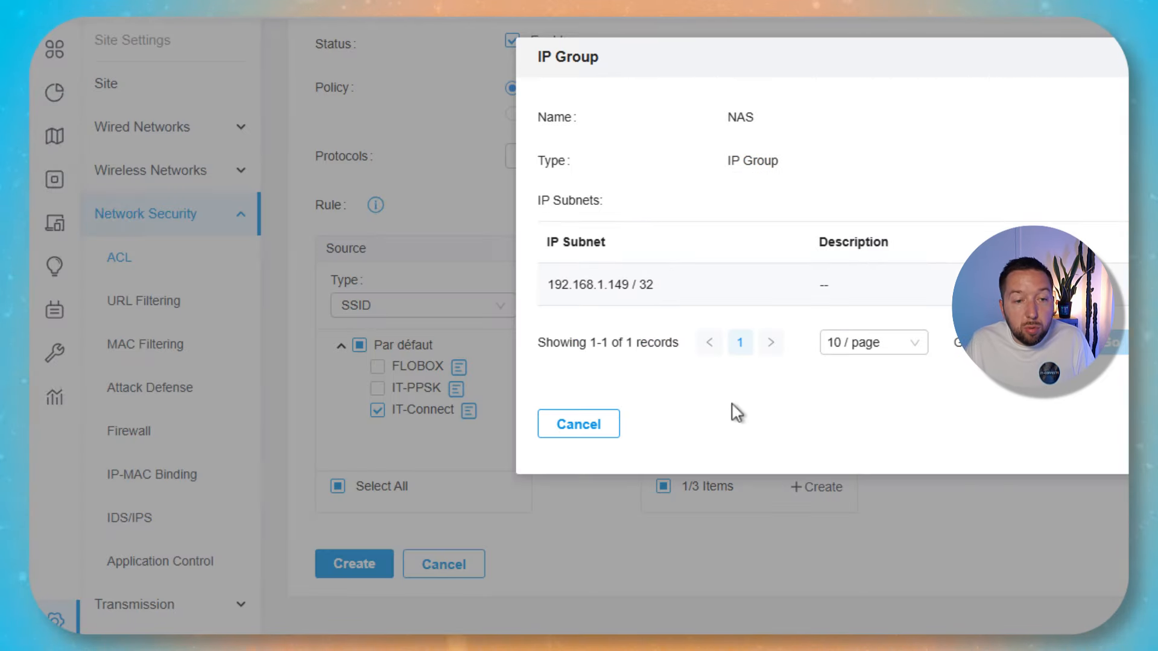
# Close the NAS group details (192.168.1.149/32) and create the ACL rule.
pyautogui.moveTo(654, 285); pyautogui.dragTo(540, 290)
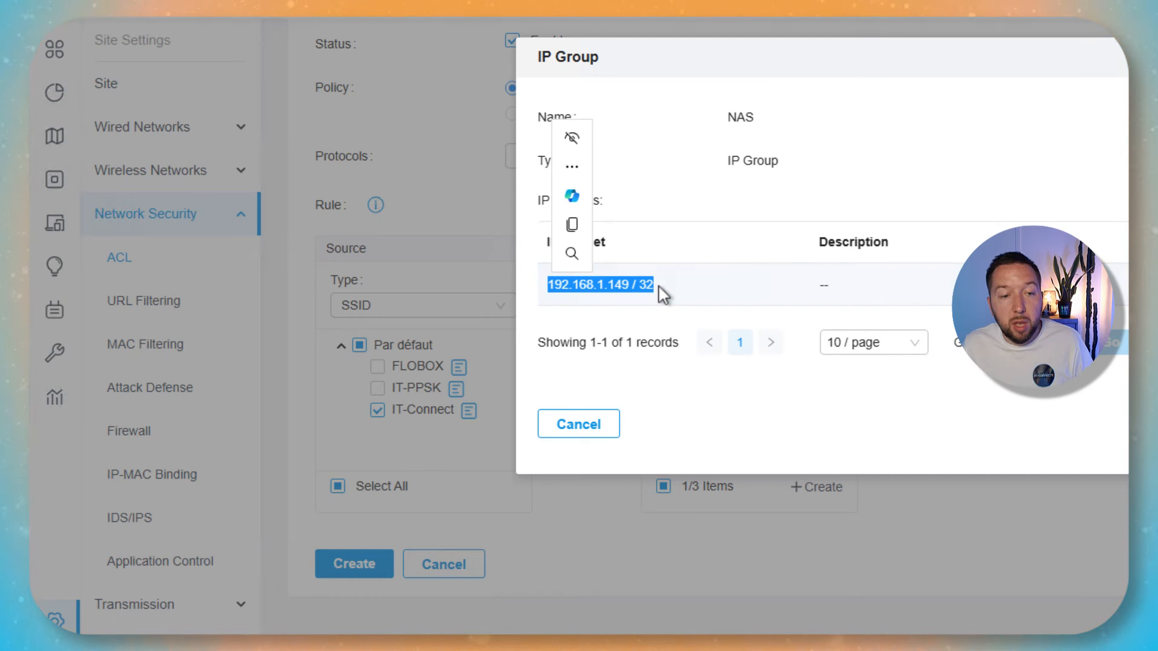
pyautogui.click(747, 281)
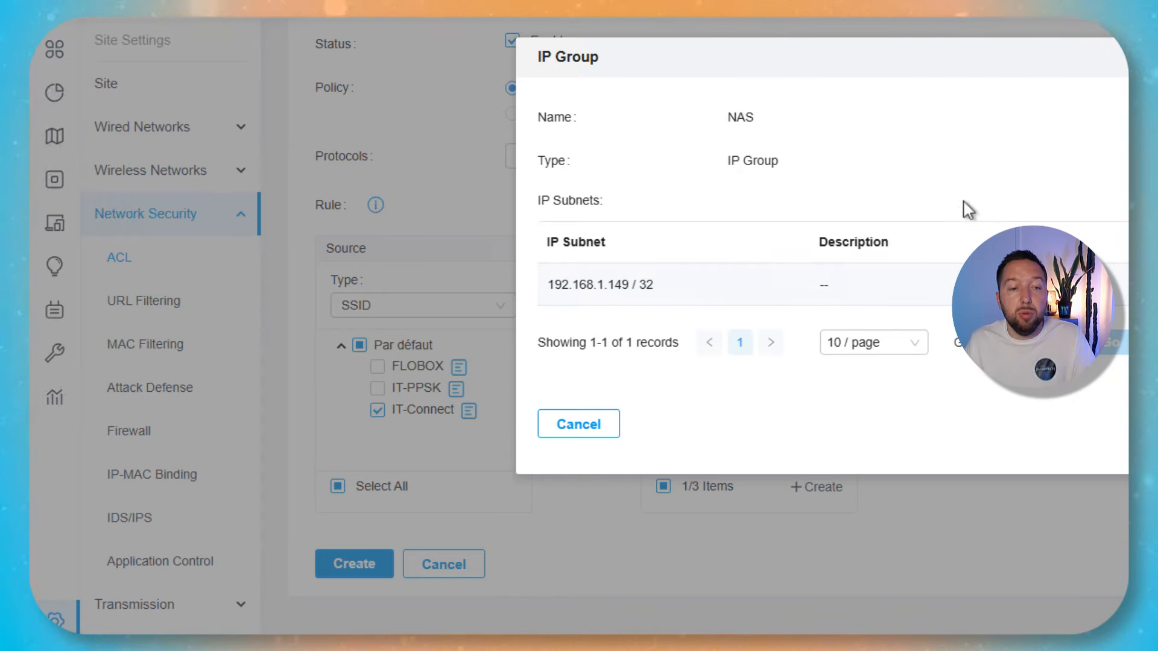
pyautogui.click(1146, 56)
pyautogui.click(355, 564)
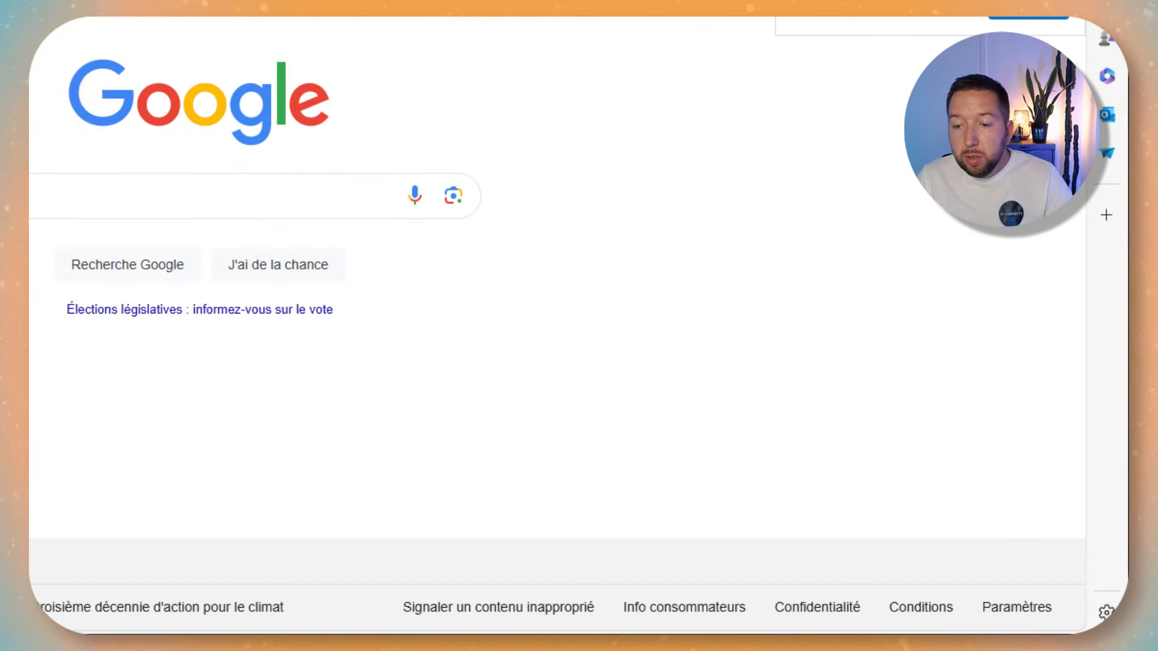
# Check in the Windows Wi‑Fi flyout that the PC is connected to IT-Connect.
pyautogui.click(995, 646)
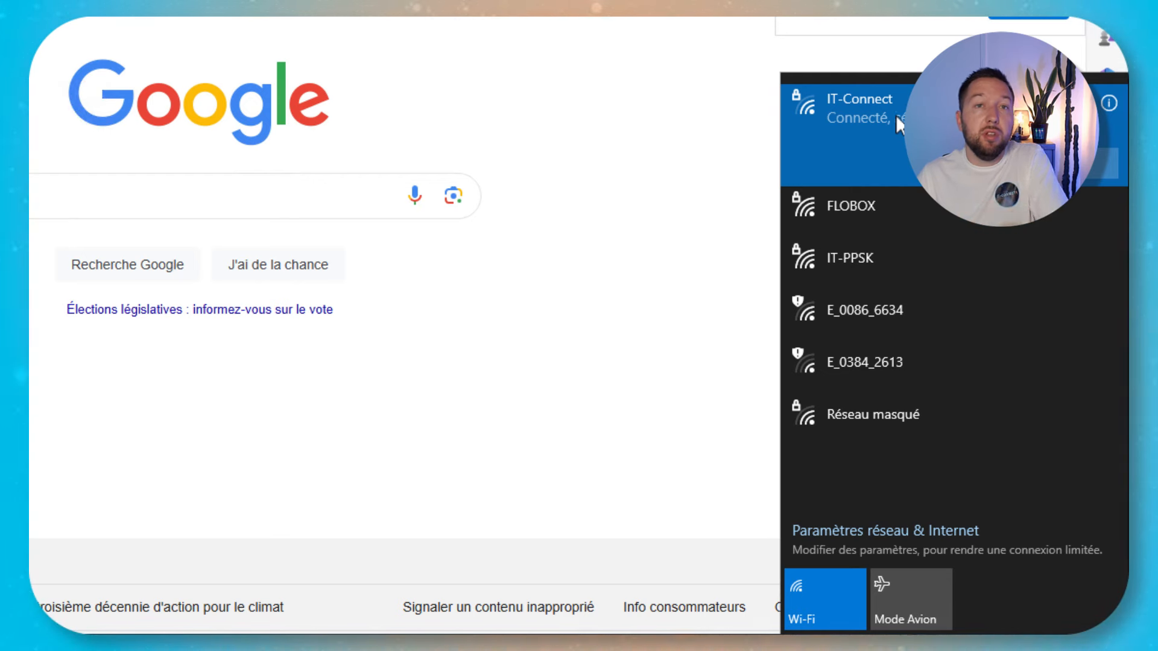
pyautogui.press('Escape')
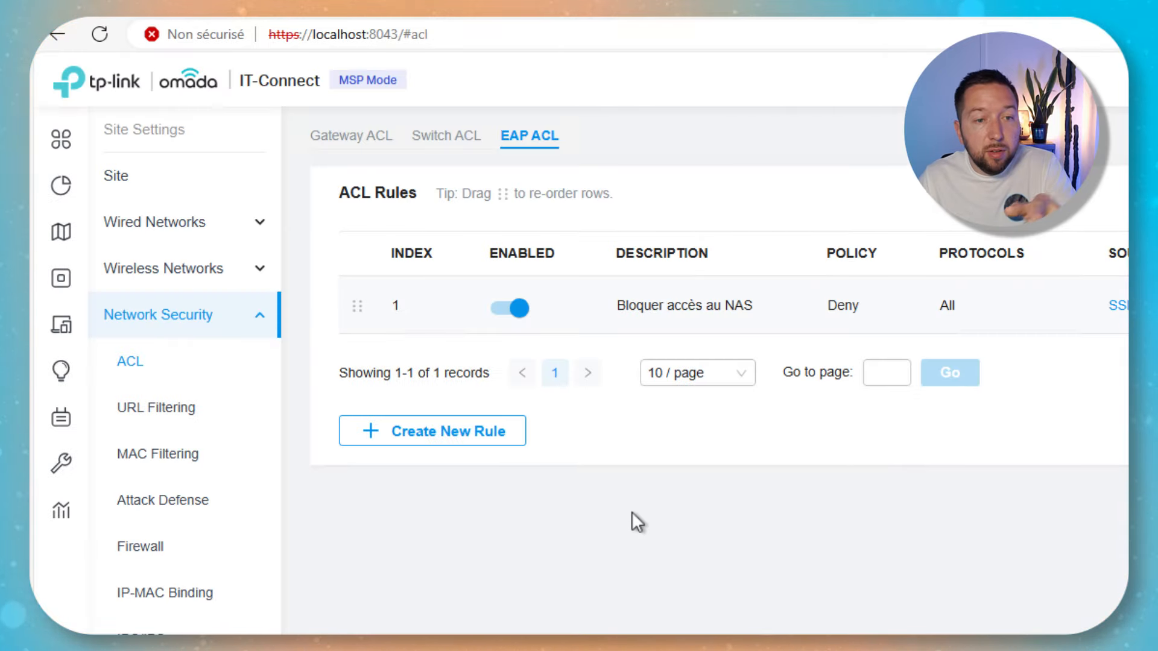
# Disable the NAS-blocking rule, load the NAS page past the certificate warning, and open the WLAN list.
pyautogui.click(520, 309)
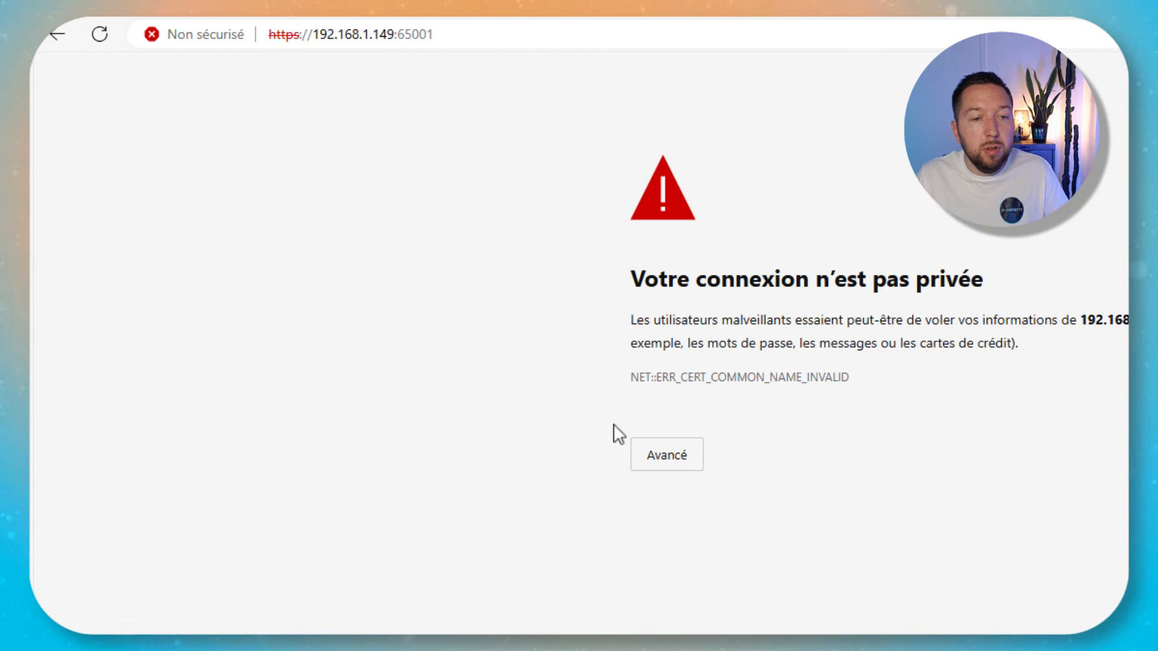
pyautogui.click(663, 453)
pyautogui.click(833, 605)
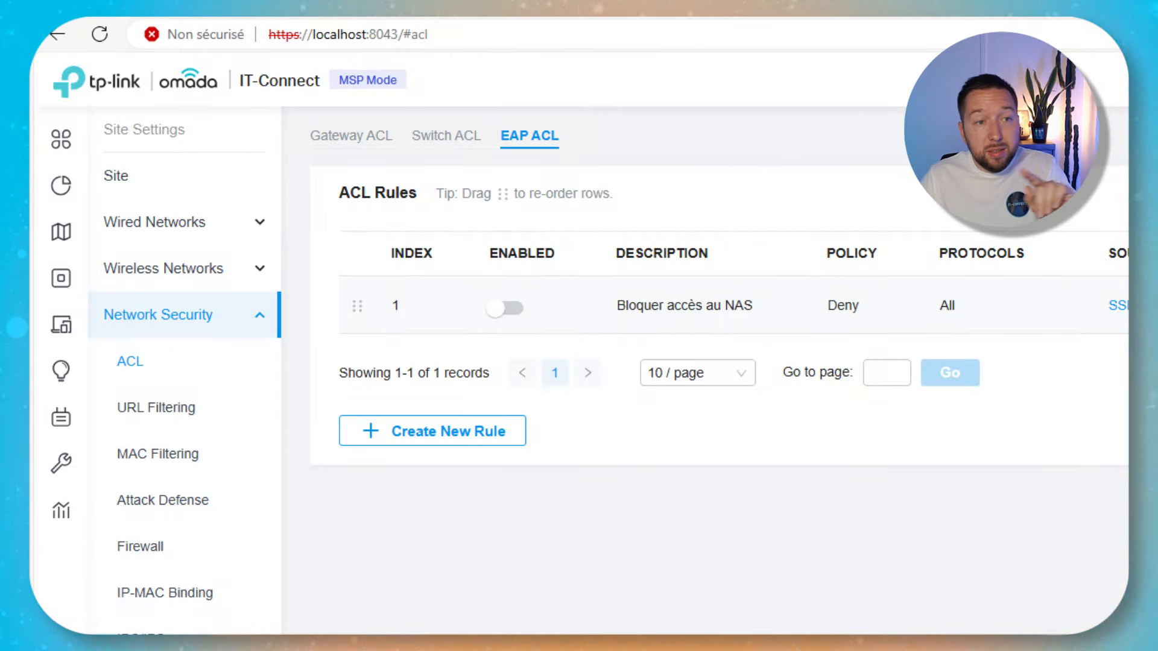
pyautogui.click(191, 270)
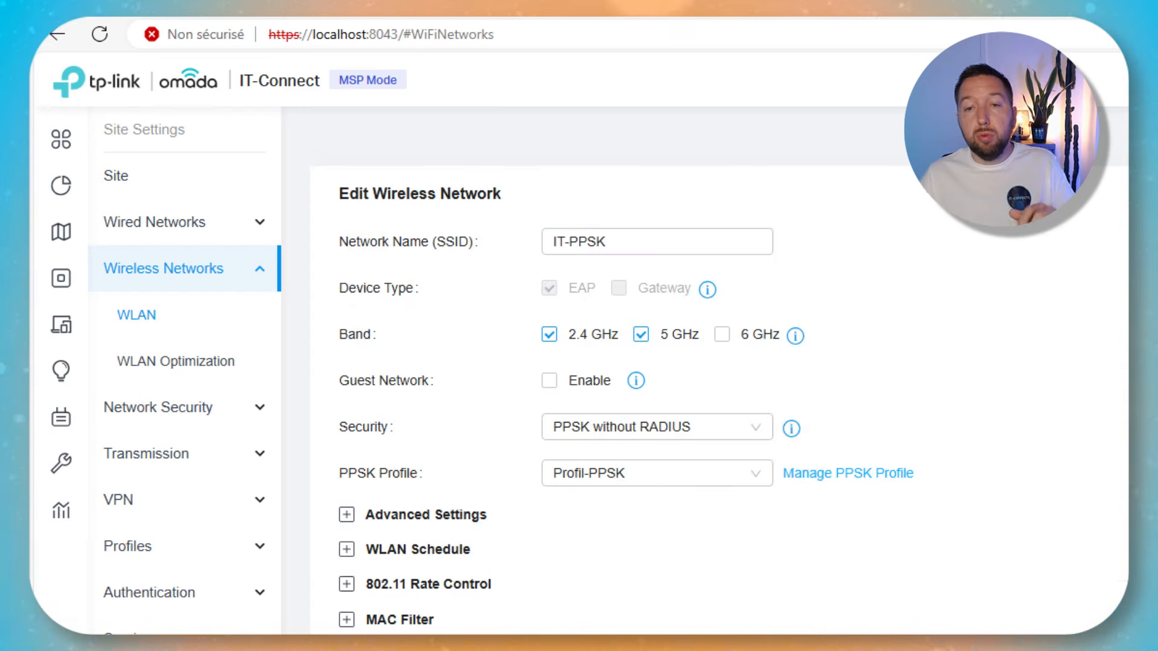
# Edit IT-PPSK, keep PPSK without RADIUS security, and start a new PPSK profile.
pyautogui.click(1123, 460)
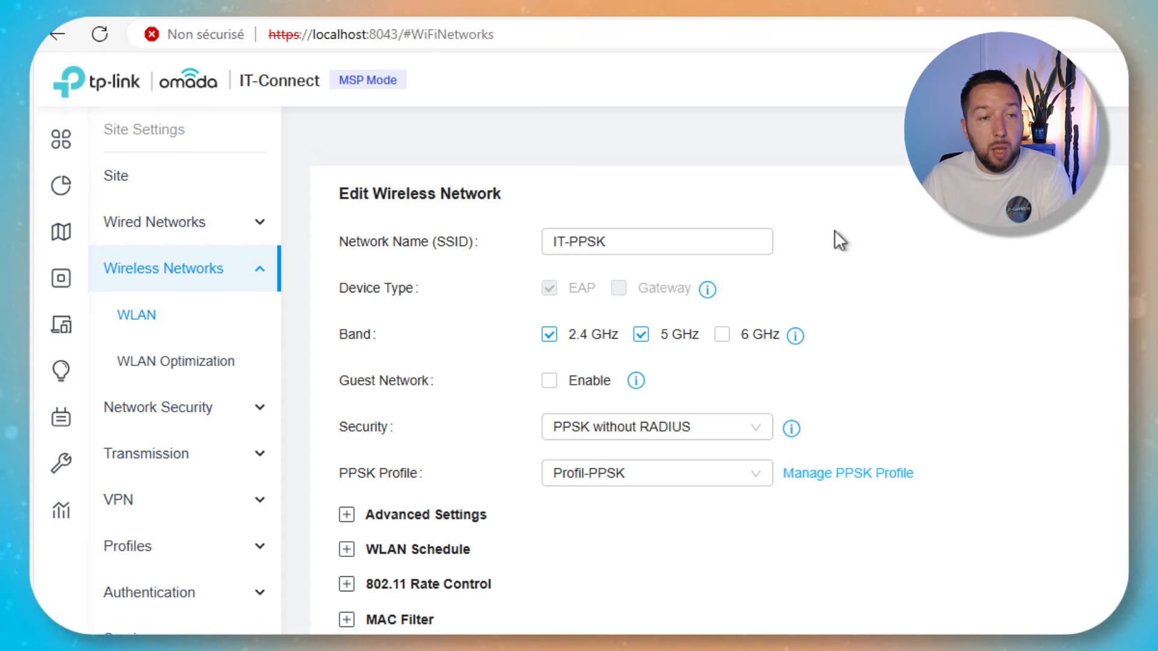
pyautogui.moveTo(621, 241); pyautogui.dragTo(499, 254)
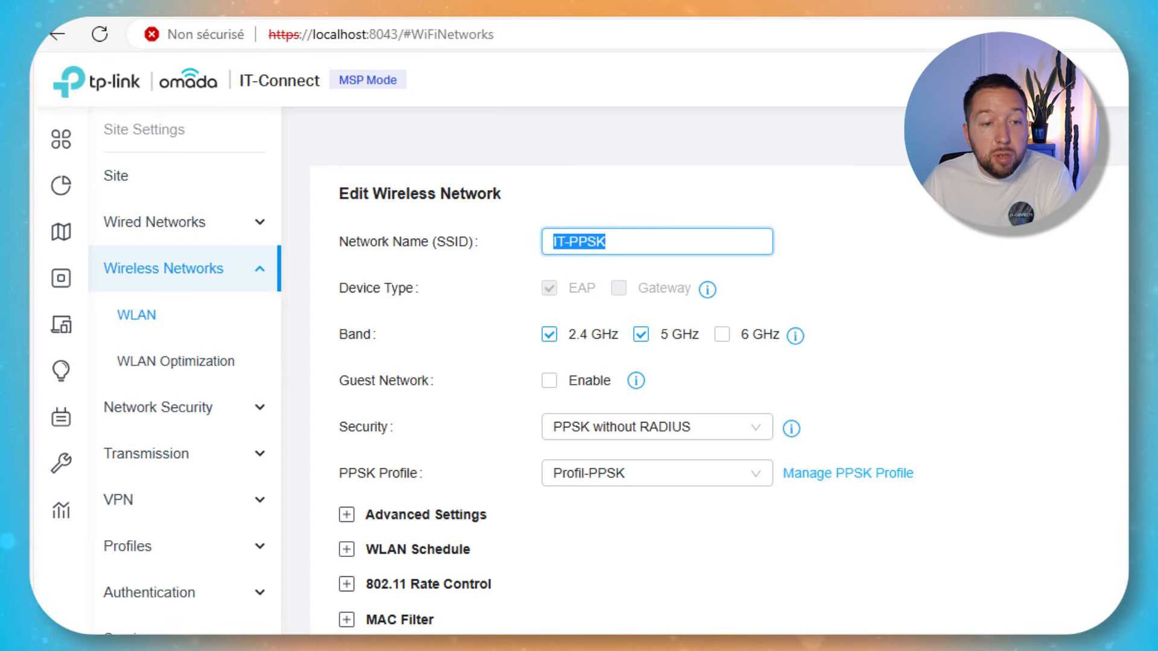
pyautogui.click(965, 242)
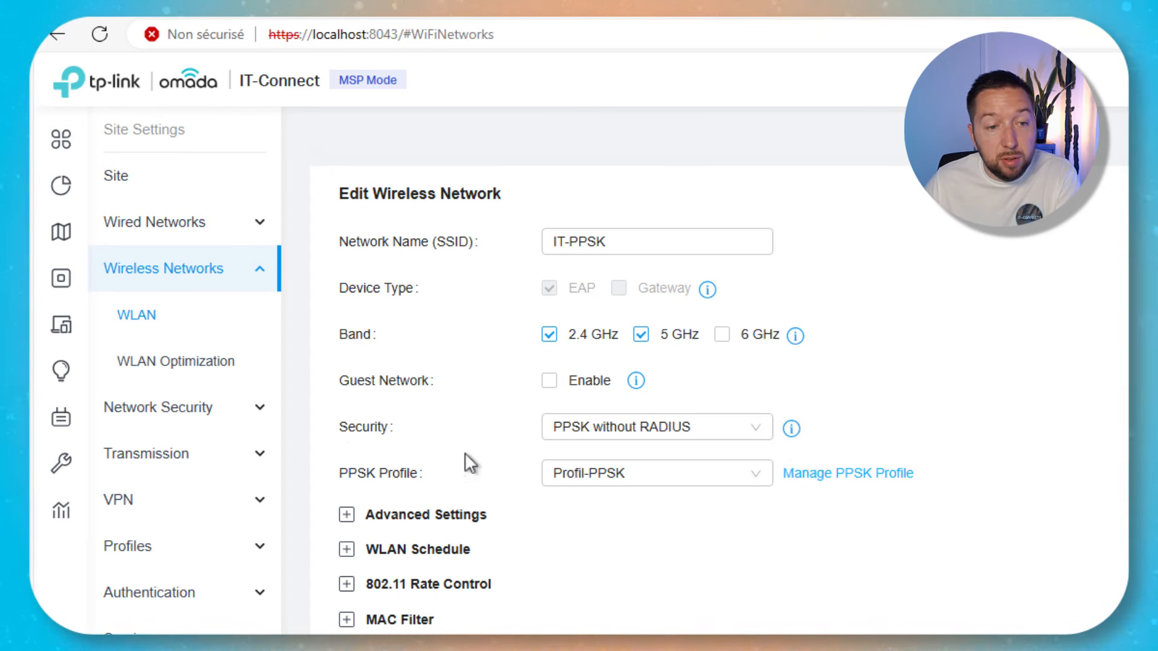
pyautogui.click(646, 445)
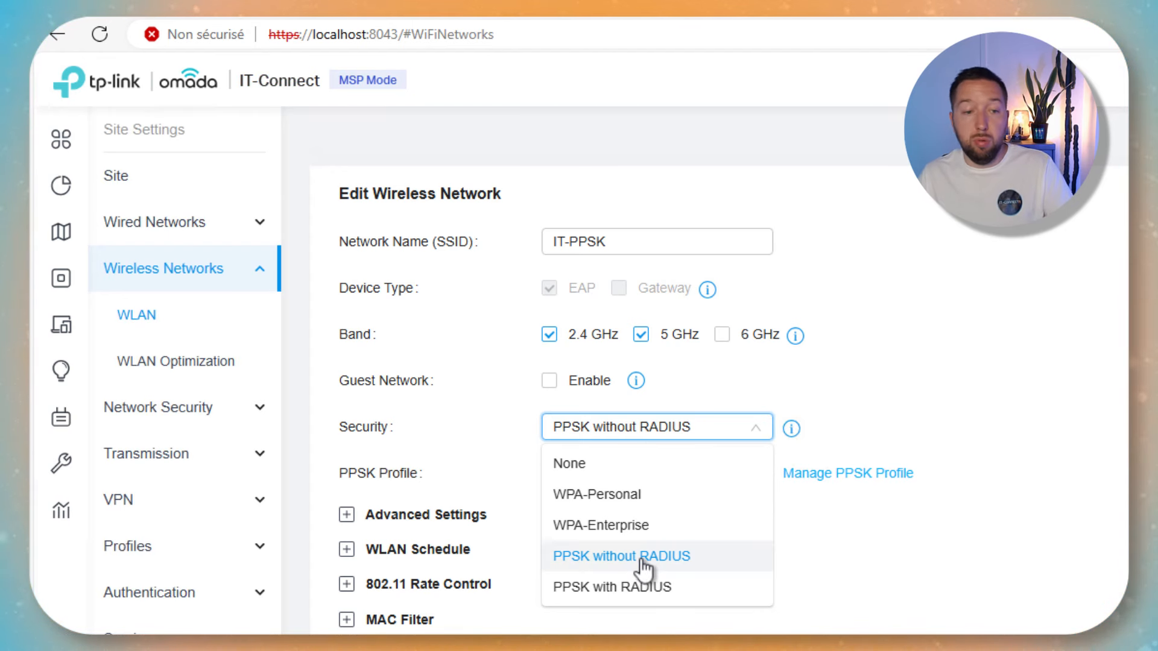
pyautogui.click(954, 573)
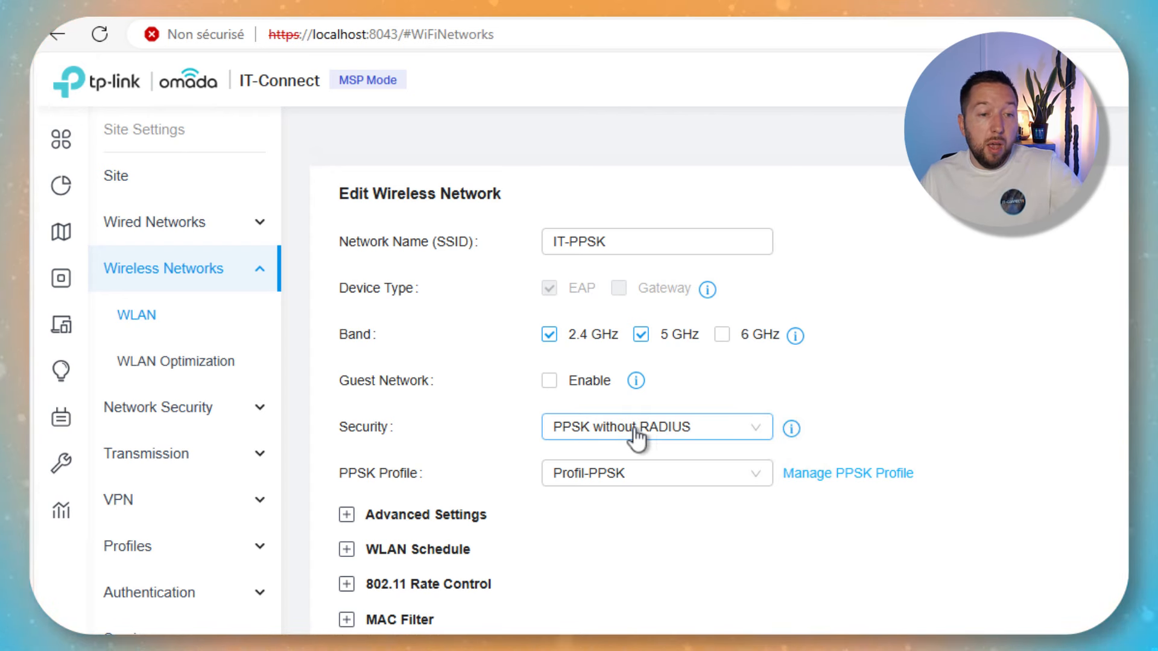
pyautogui.click(588, 480)
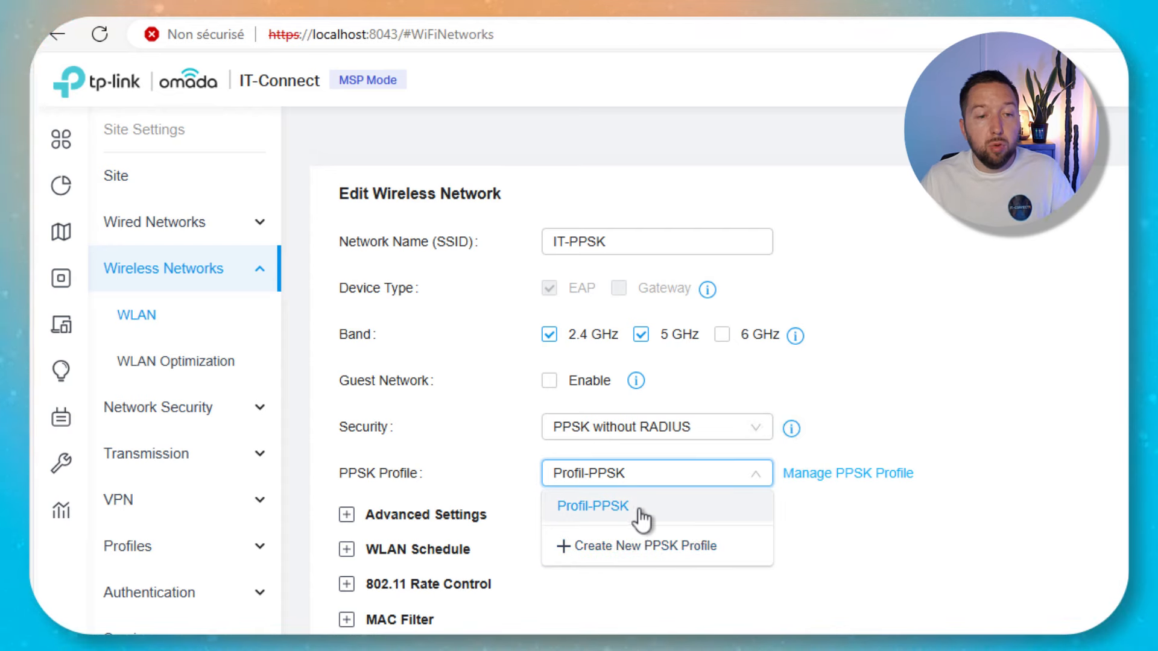
pyautogui.click(595, 546)
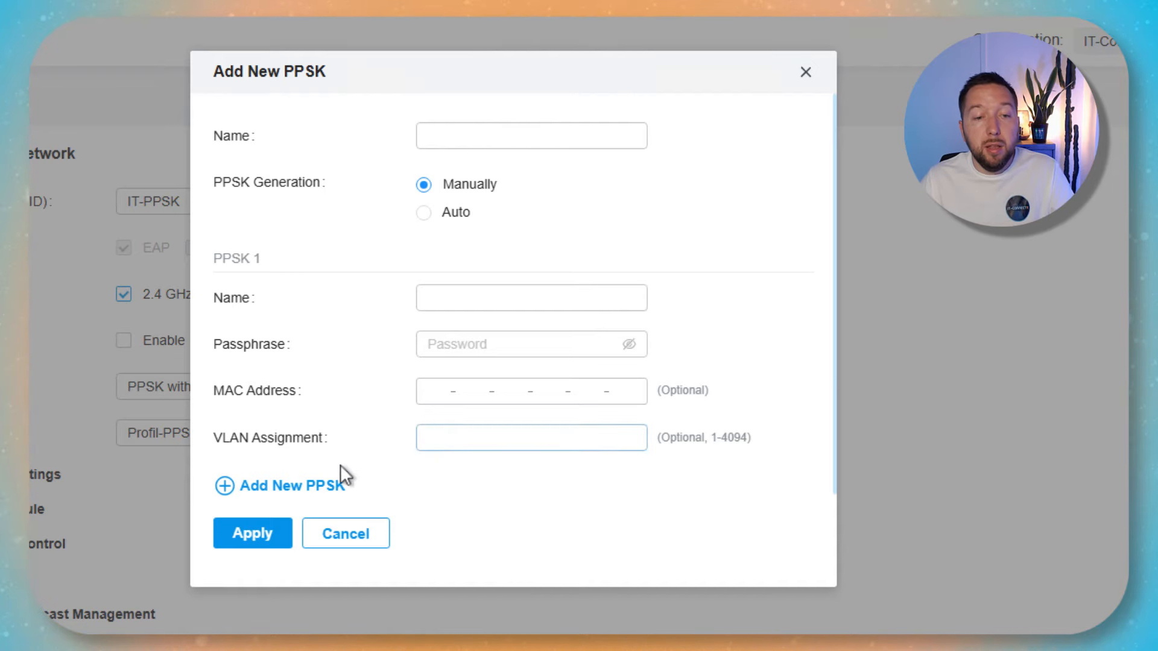
# Start a new PPSK entry with Auto generation, review its count, prefix and length fields, then cancel it.
pyautogui.click(277, 485)
pyautogui.scroll(-4, 418, 315)
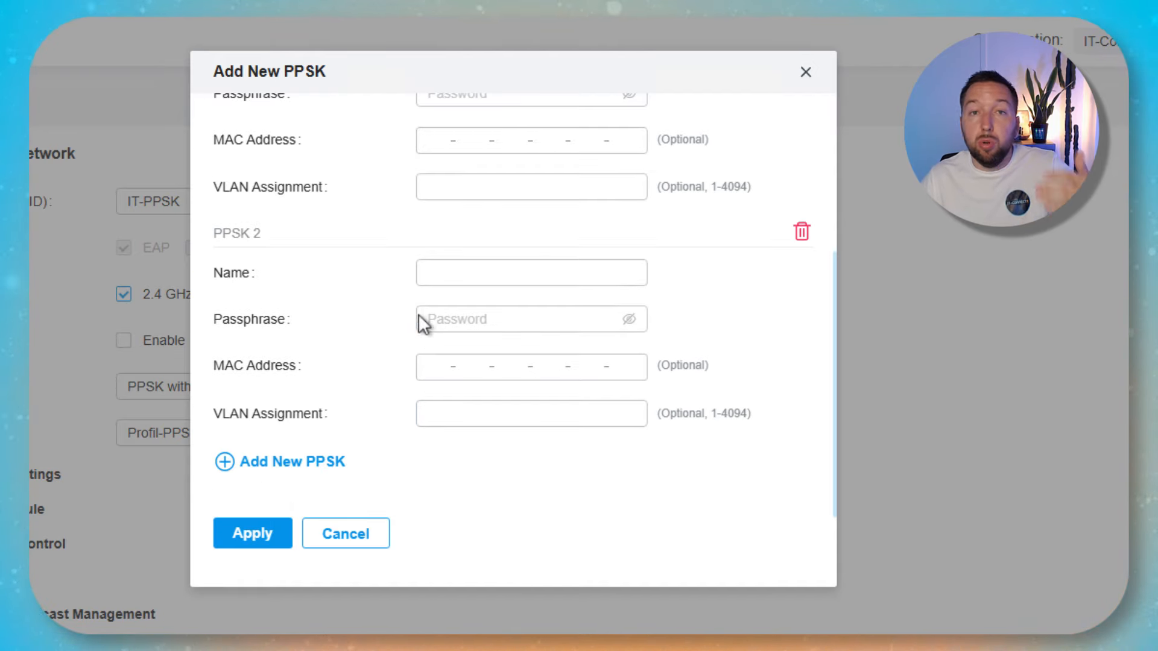
pyautogui.scroll(3, 454, 375)
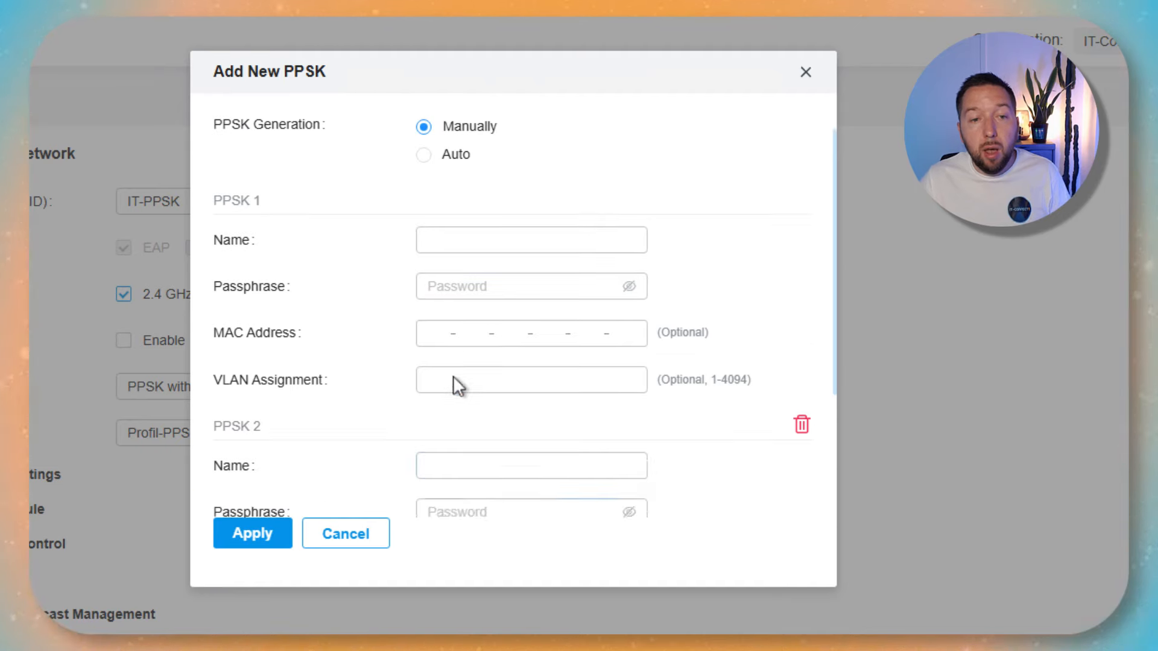
pyautogui.scroll(1, 453, 375)
pyautogui.click(425, 212)
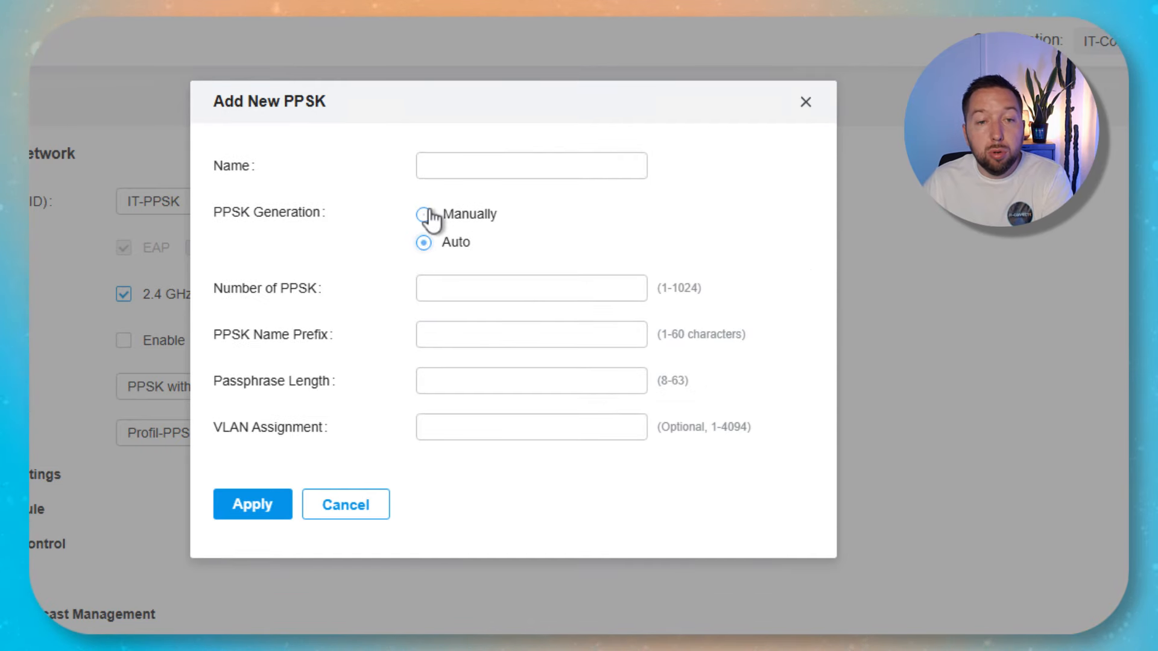
pyautogui.click(567, 295)
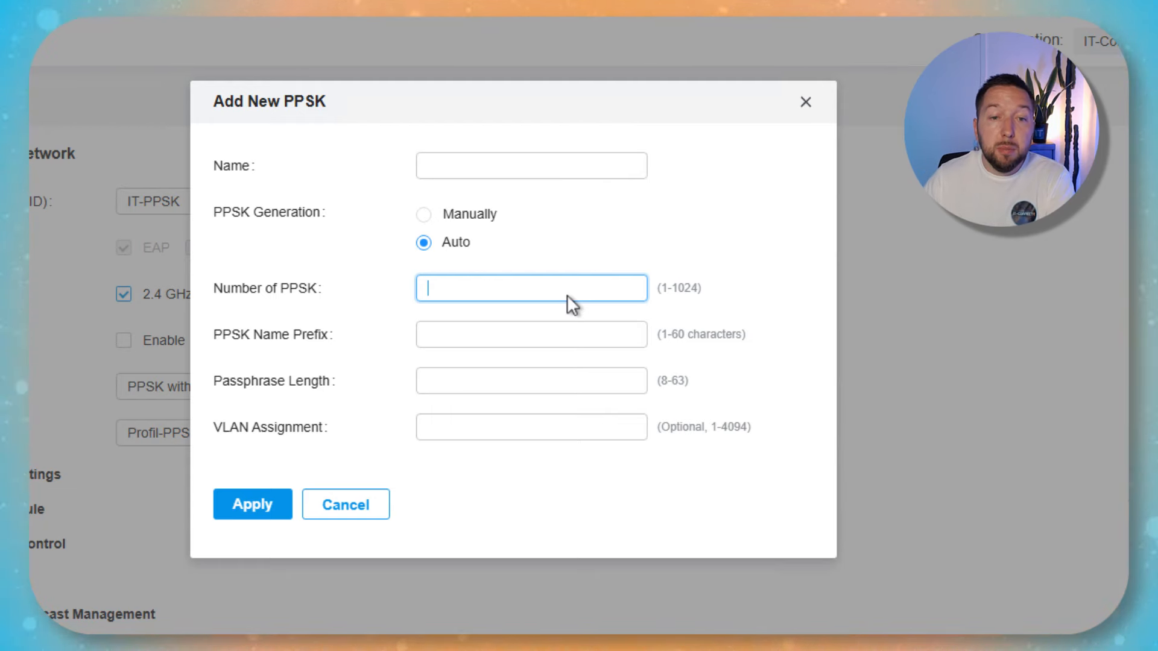
pyautogui.click(678, 329)
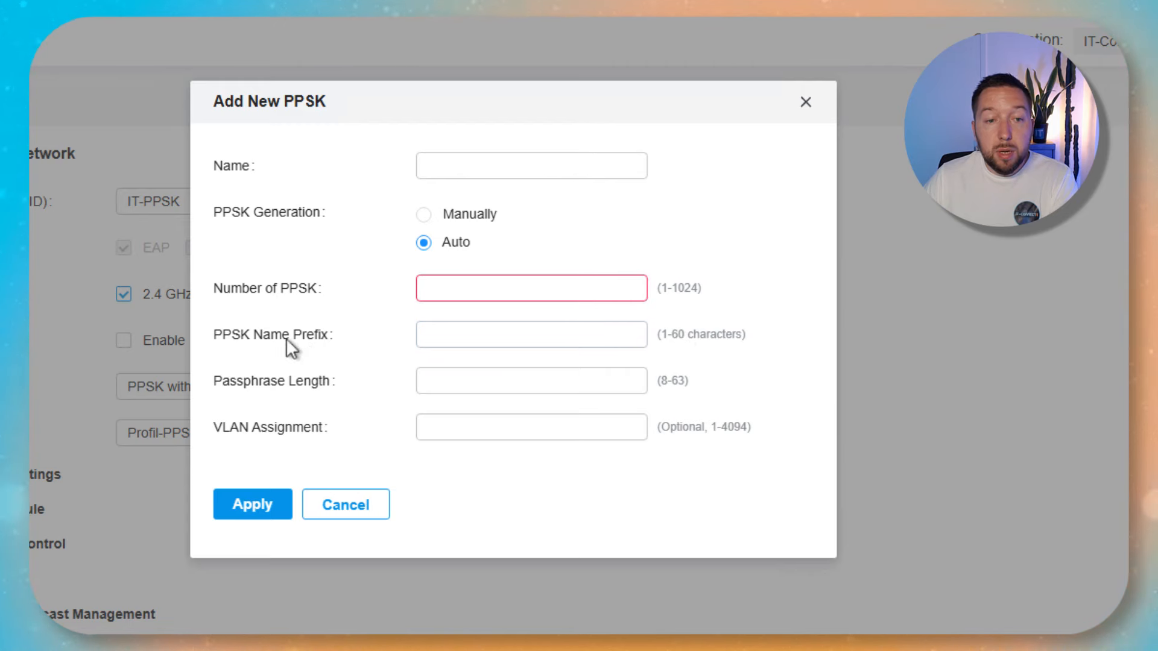
pyautogui.moveTo(341, 337); pyautogui.dragTo(247, 339)
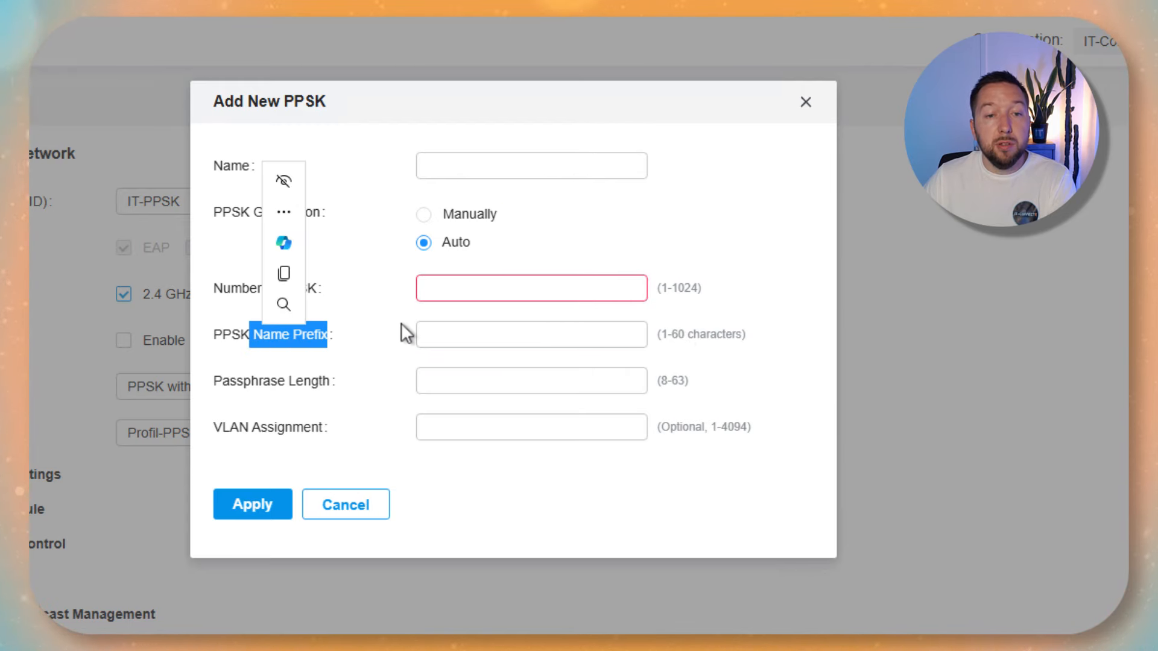
pyautogui.click(432, 337)
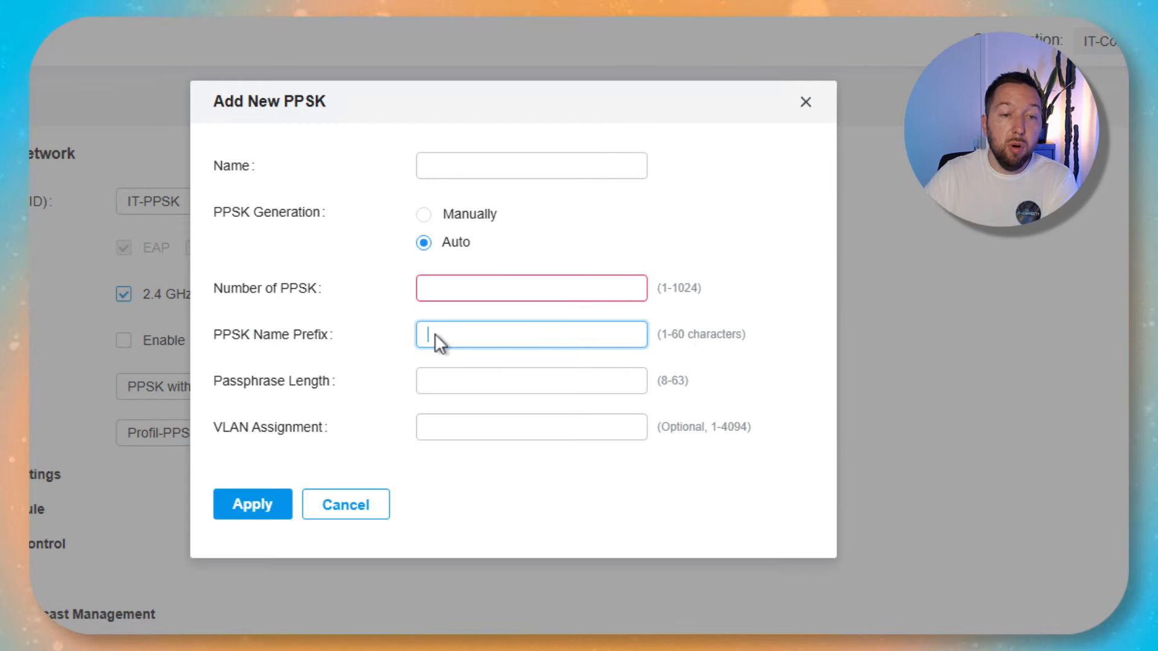
pyautogui.click(477, 382)
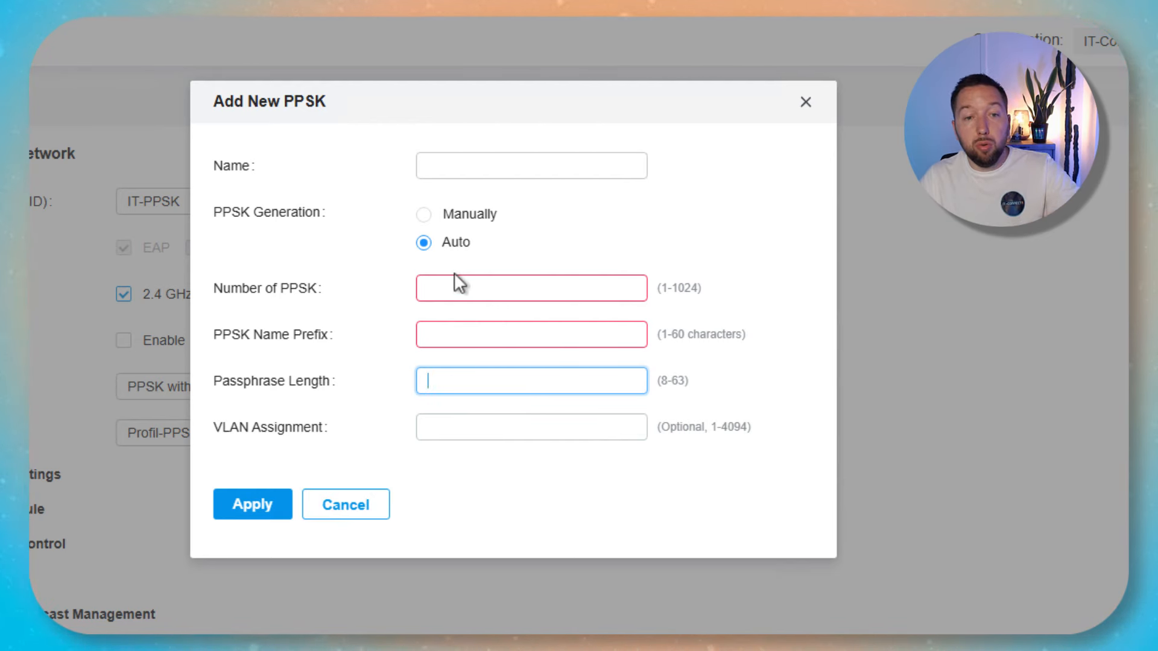
pyautogui.click(336, 505)
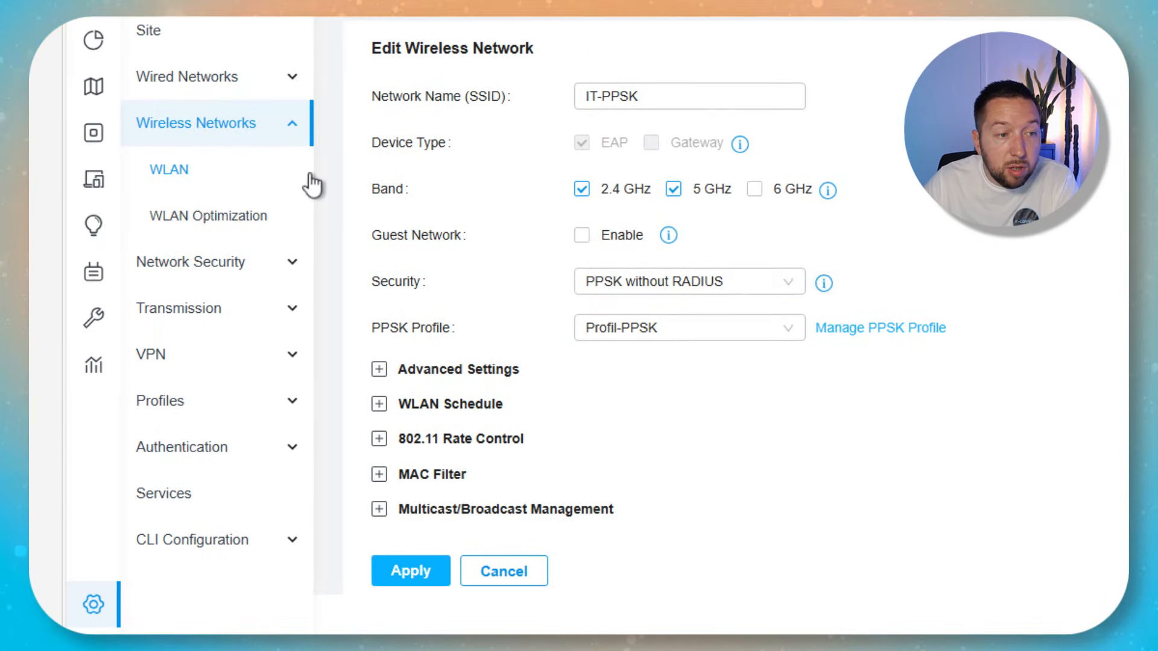
# Open the PPSK profiles list to view Profil-PPSK's entries IT-Connect_1 to IT-Connect_10.
pyautogui.click(221, 401)
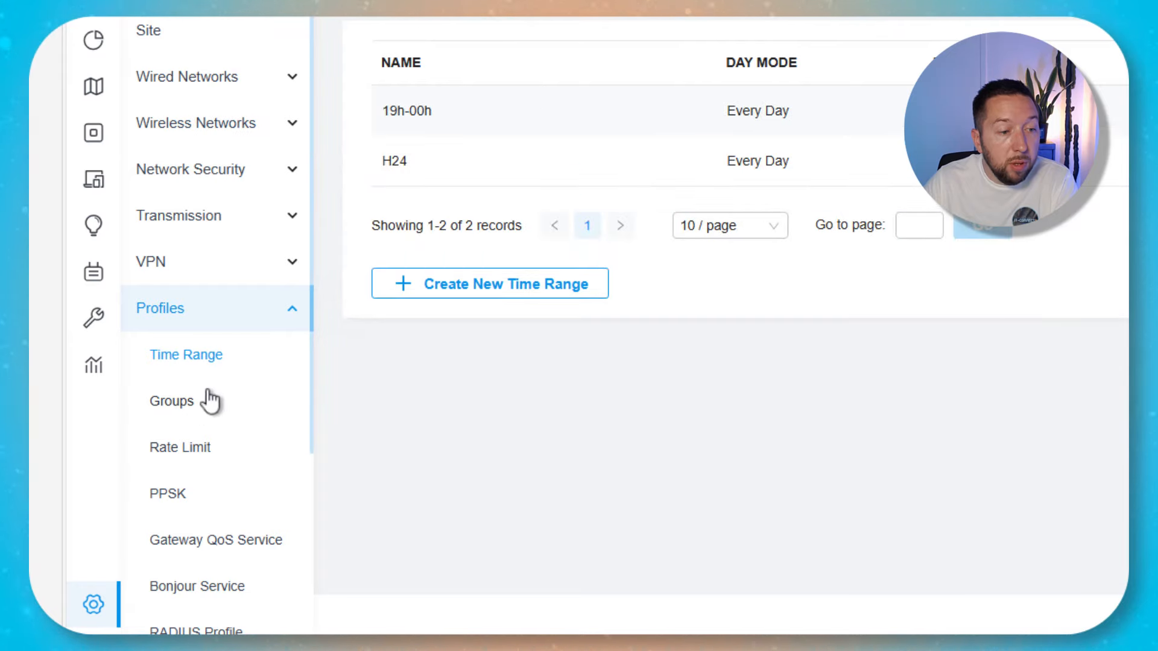
pyautogui.click(195, 496)
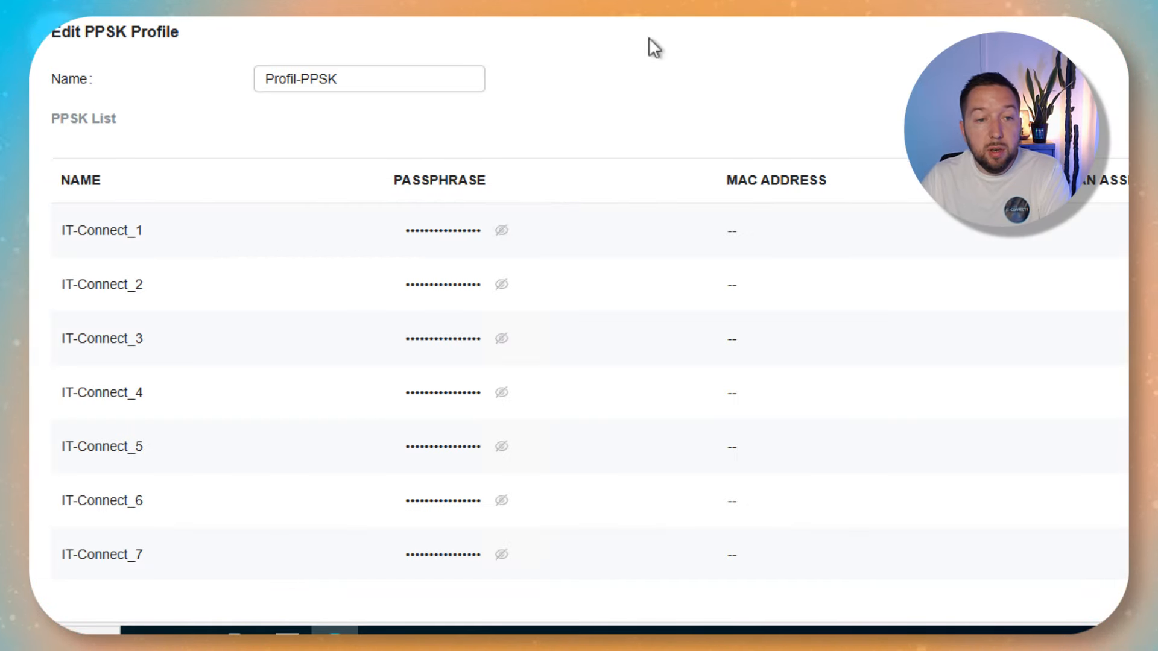
pyautogui.scroll(-6, 181, 186)
pyautogui.scroll(6, 256, 380)
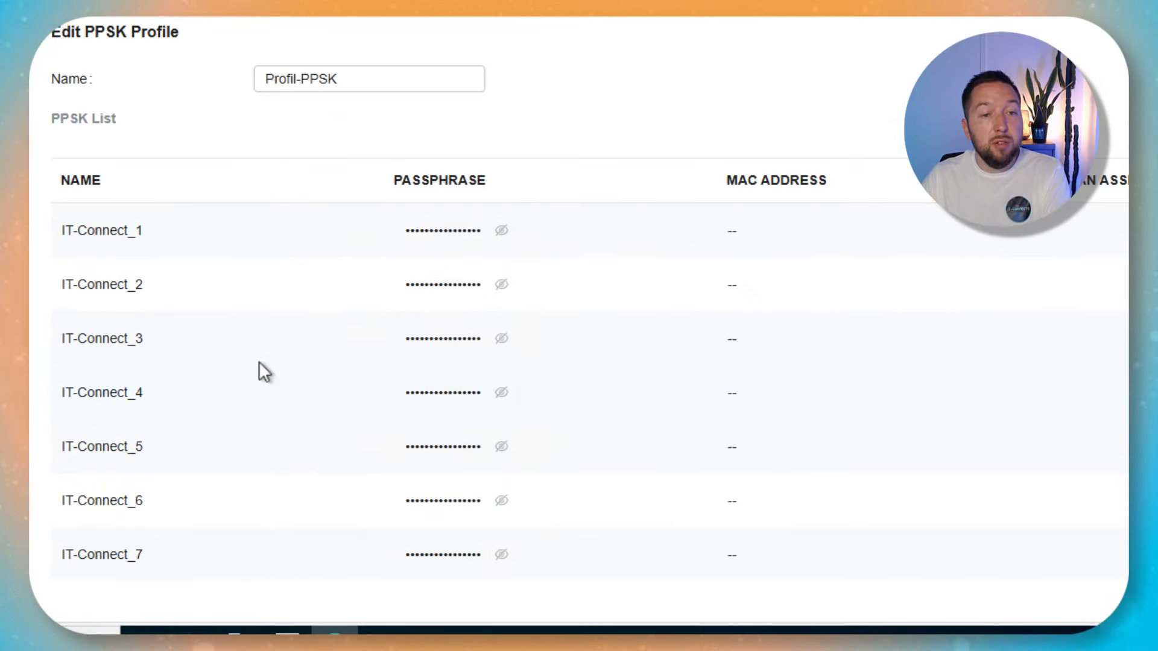
pyautogui.scroll(-6, 184, 199)
pyautogui.scroll(3, 253, 220)
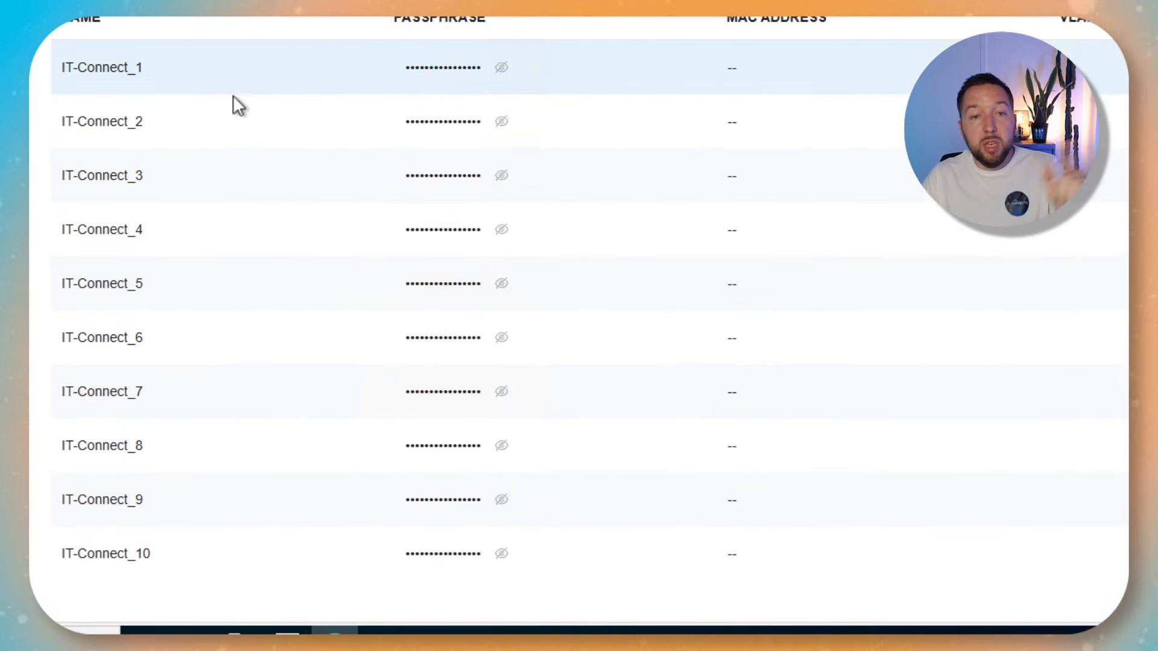
# Reveal IT-Connect_1's passphrase and copy it to the clipboard.
pyautogui.click(503, 71)
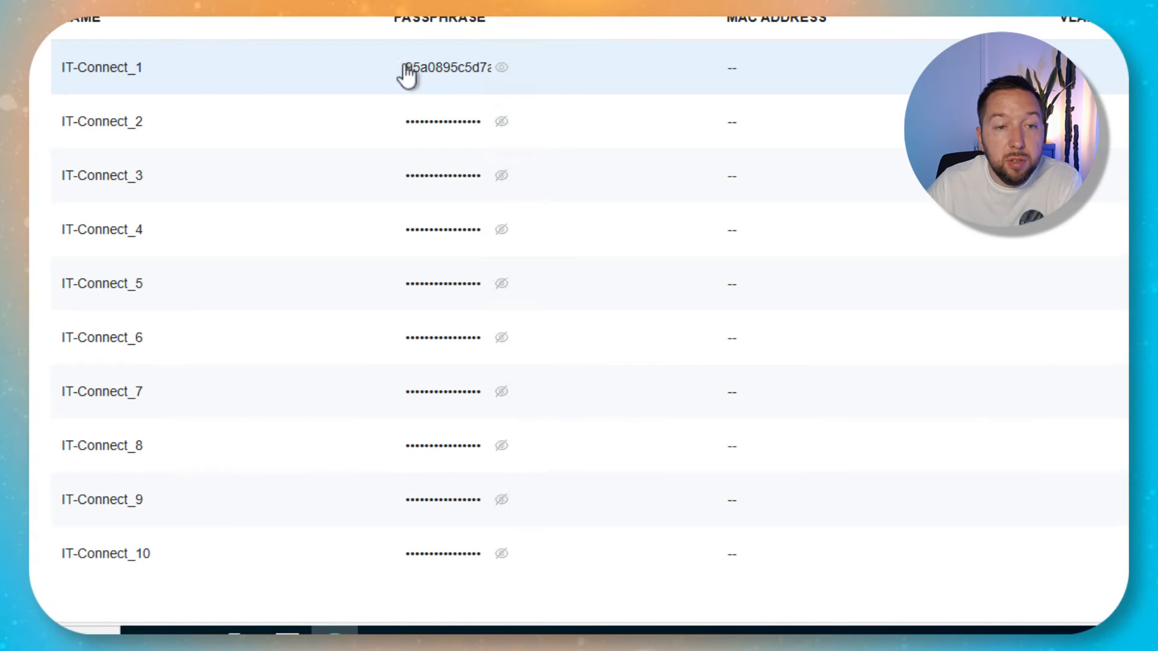
pyautogui.moveTo(410, 76); pyautogui.dragTo(514, 77)
pyautogui.rightClick(473, 71)
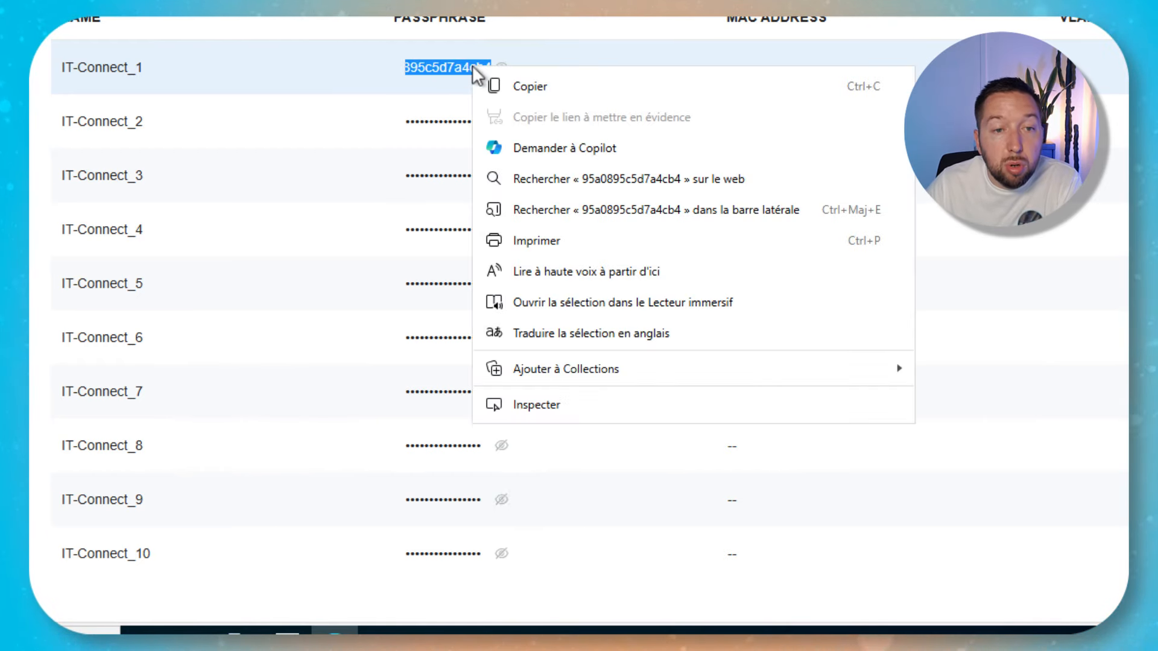
pyautogui.click(524, 84)
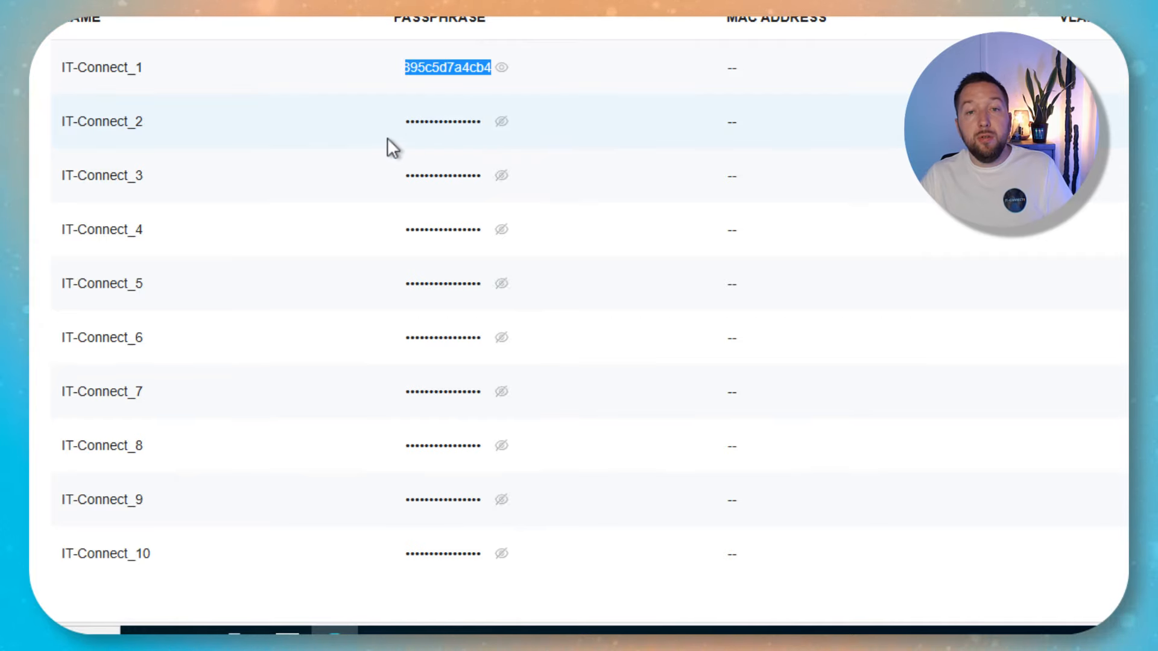
pyautogui.scroll(3, 411, 181)
pyautogui.rightClick(435, 234)
pyautogui.click(464, 249)
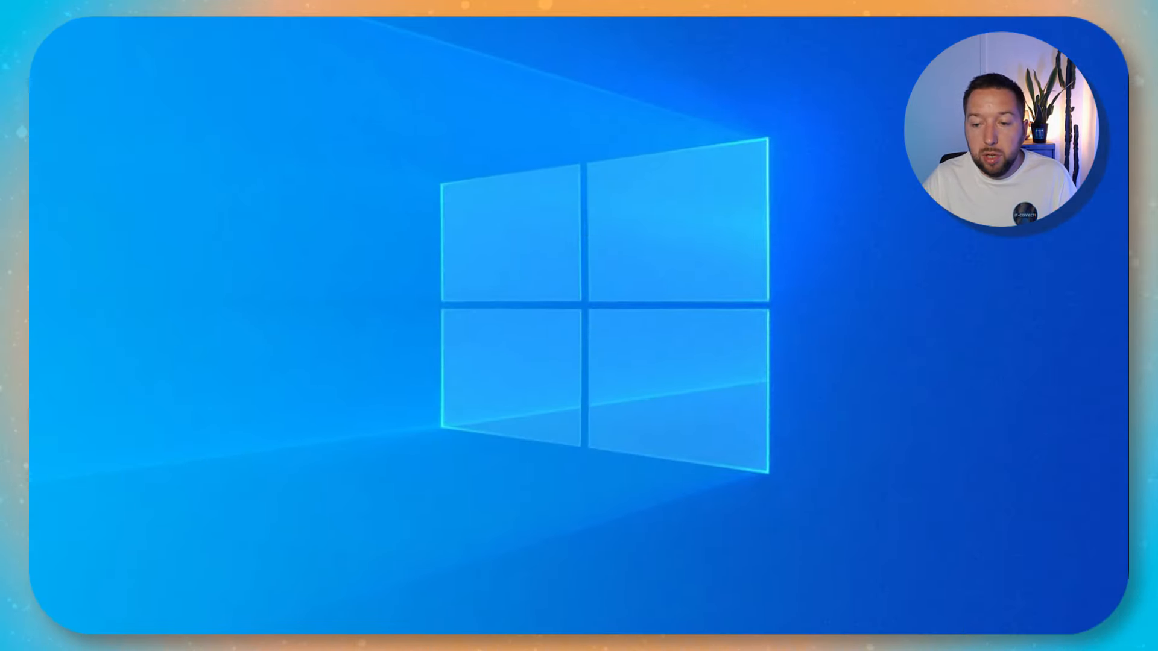
pyautogui.click(959, 646)
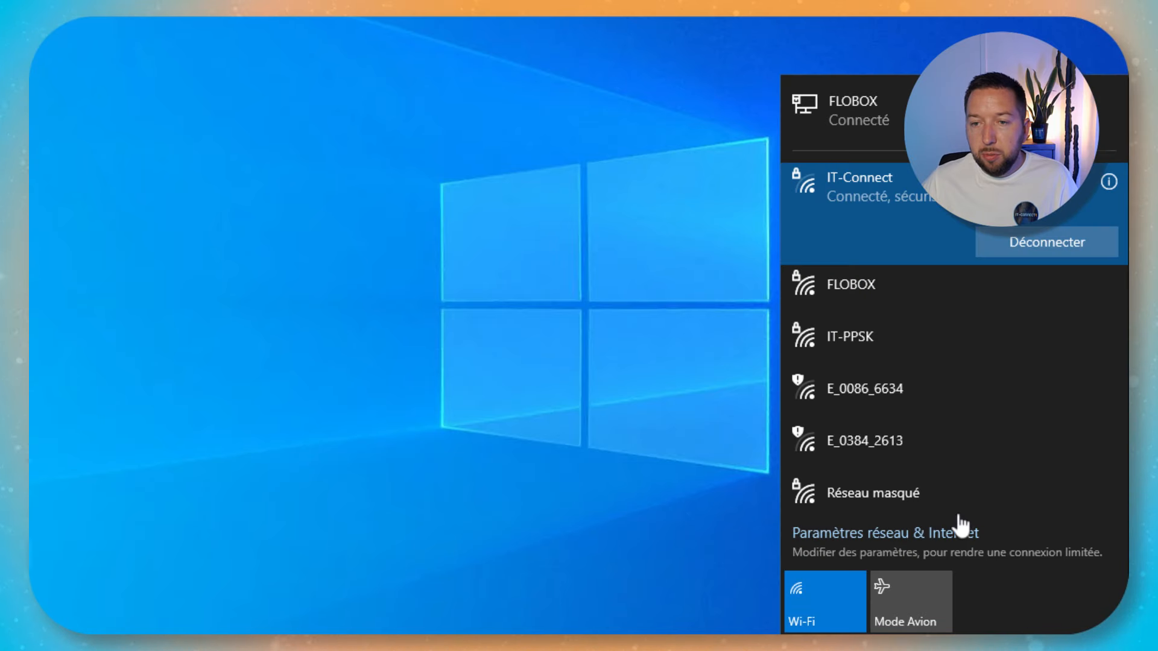
pyautogui.click(940, 356)
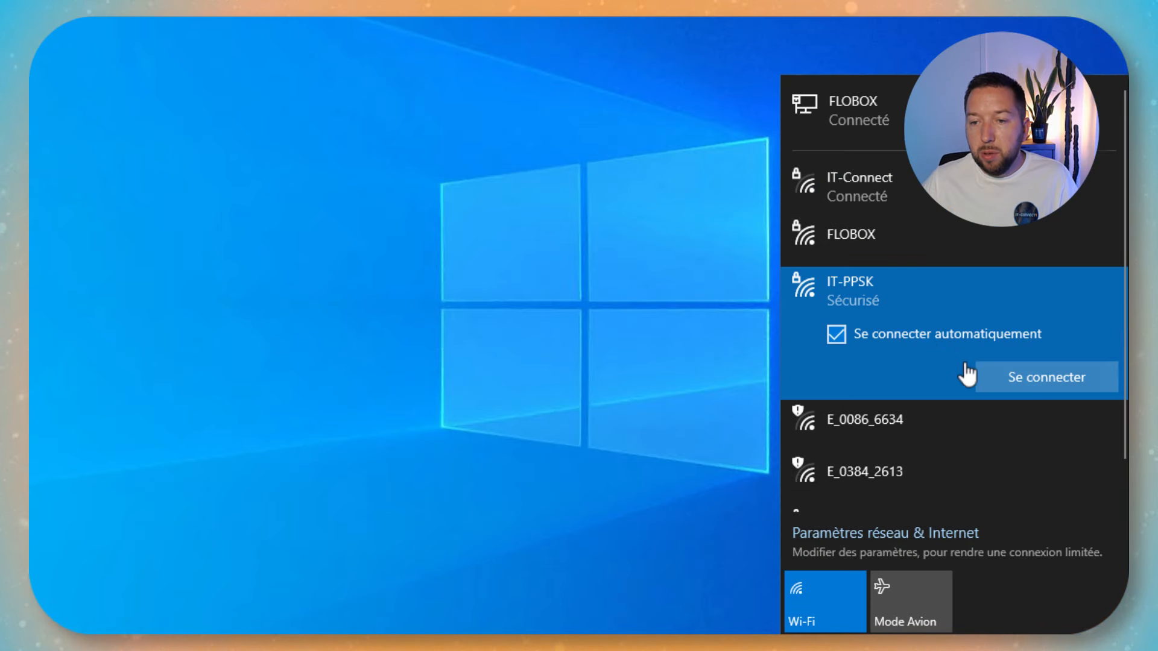
pyautogui.click(1054, 384)
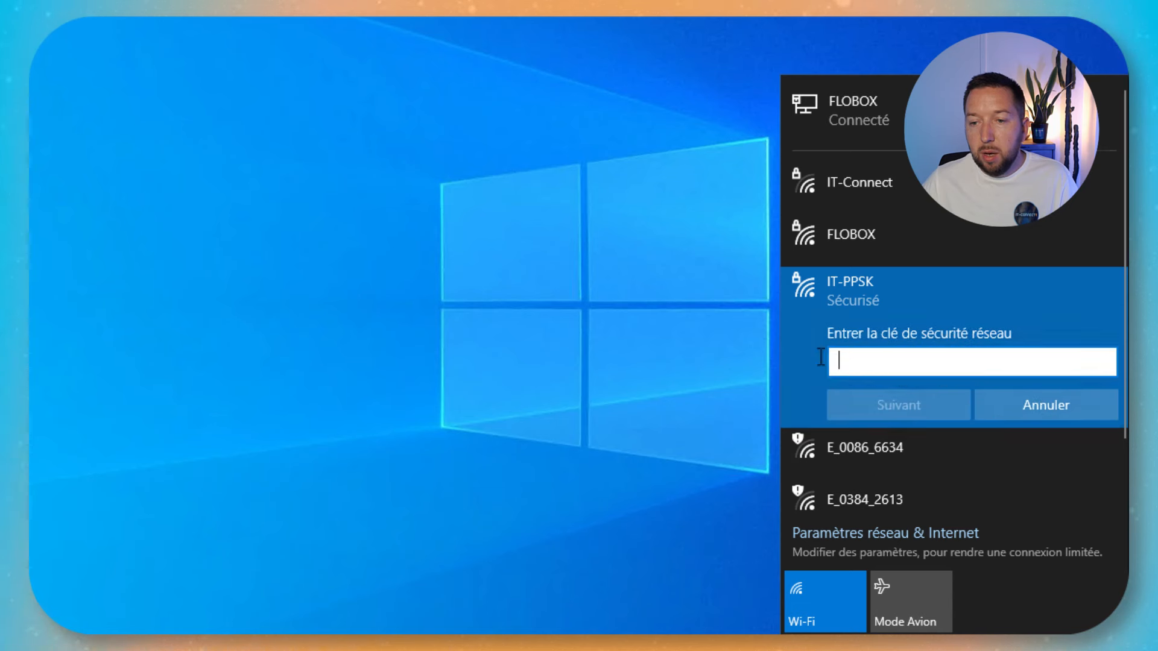
pyautogui.click(1103, 363)
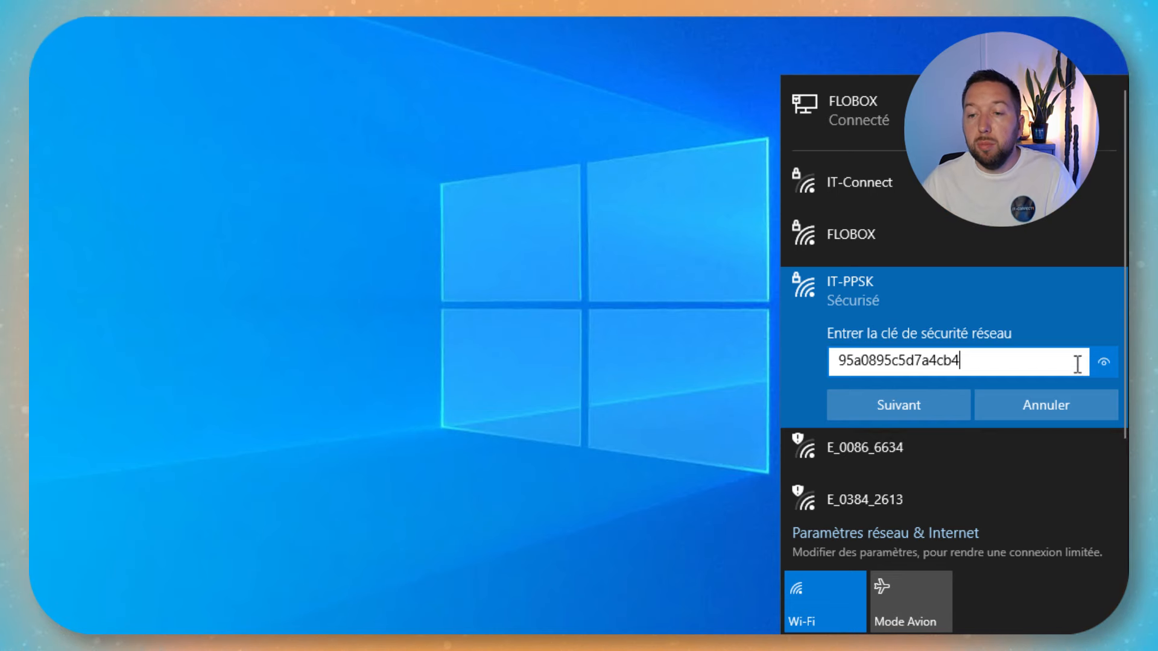
pyautogui.press('Return')
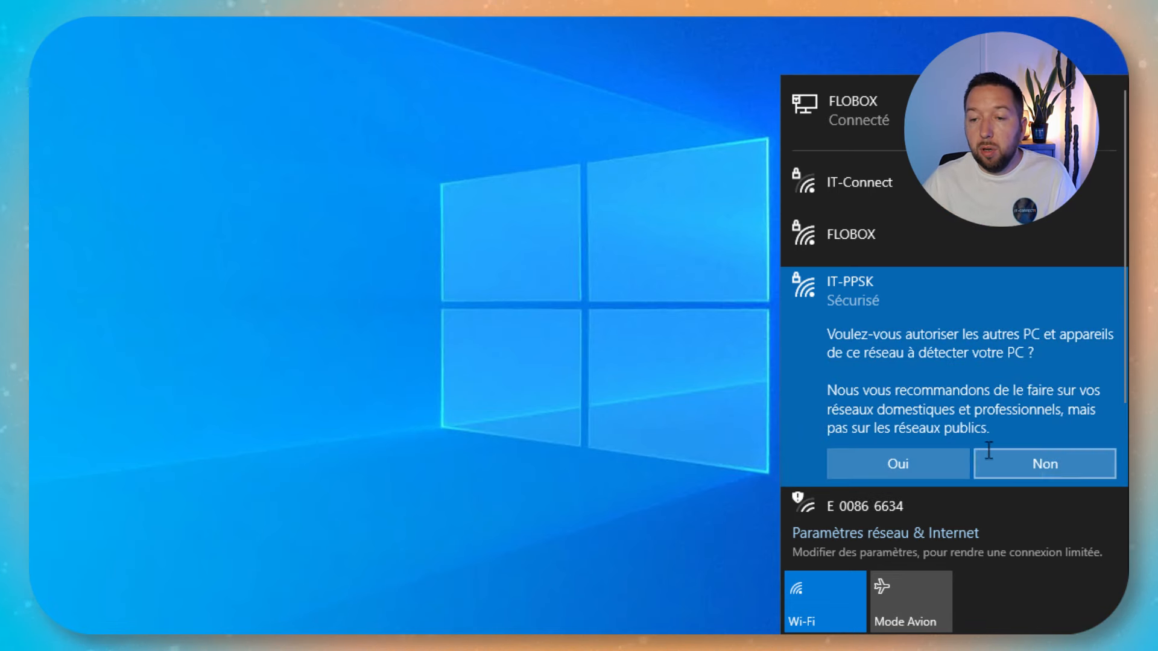
pyautogui.click(880, 463)
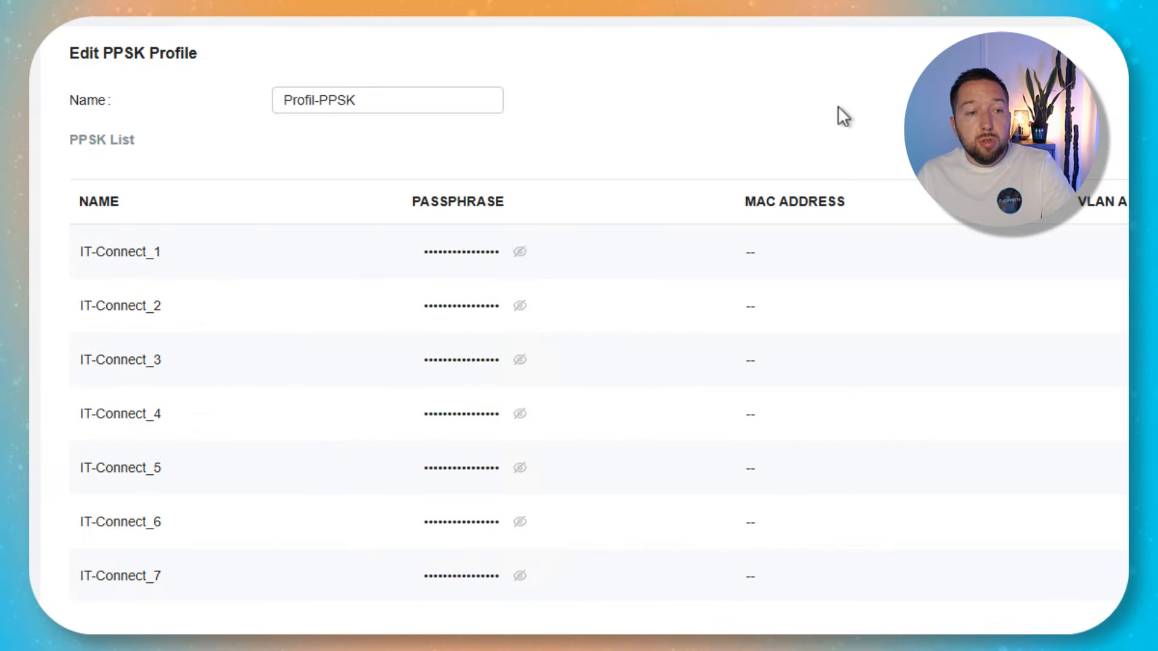
pyautogui.click(520, 251)
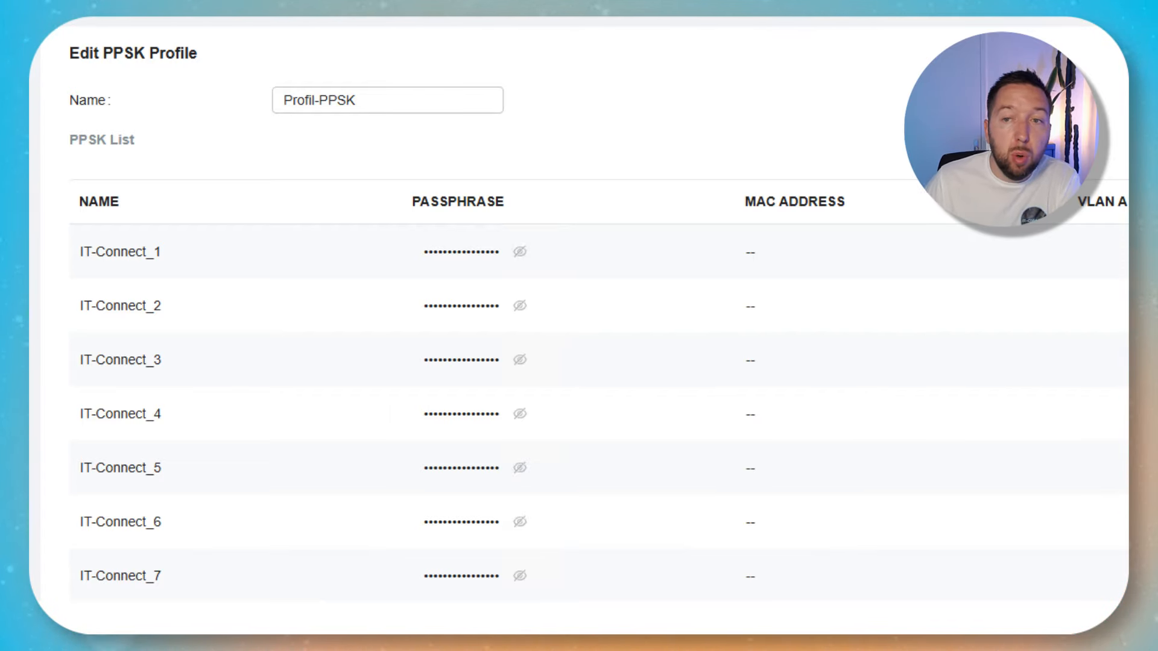
# Switch to the Global view and open the MSP Settings page.
pyautogui.click(863, 75)
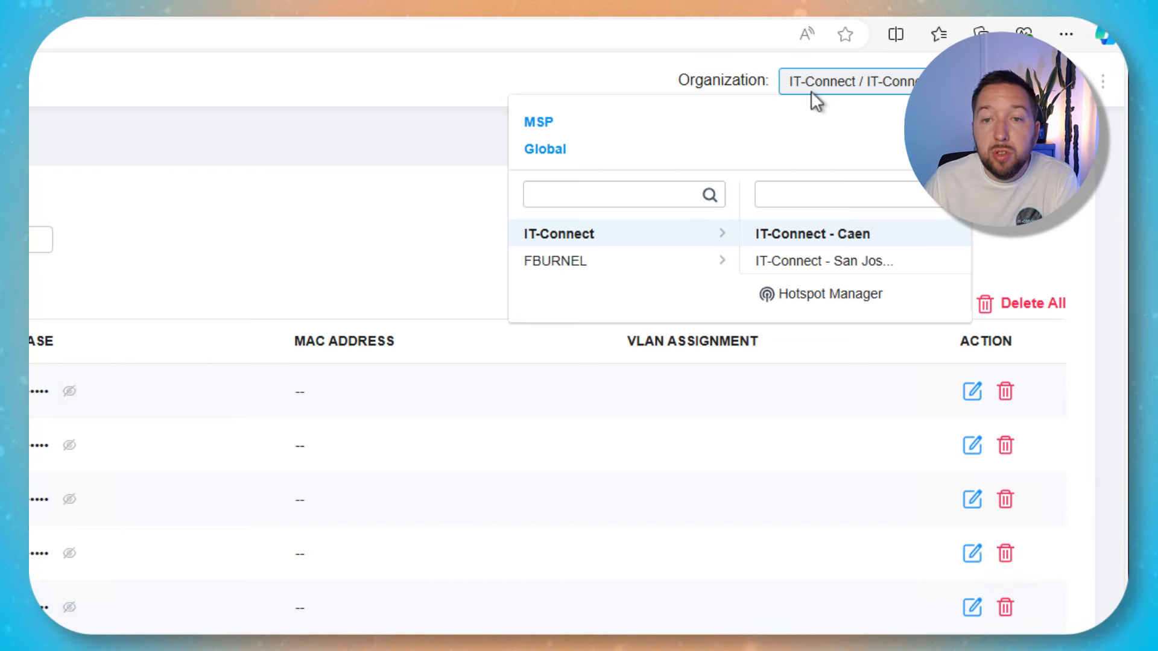
pyautogui.click(561, 152)
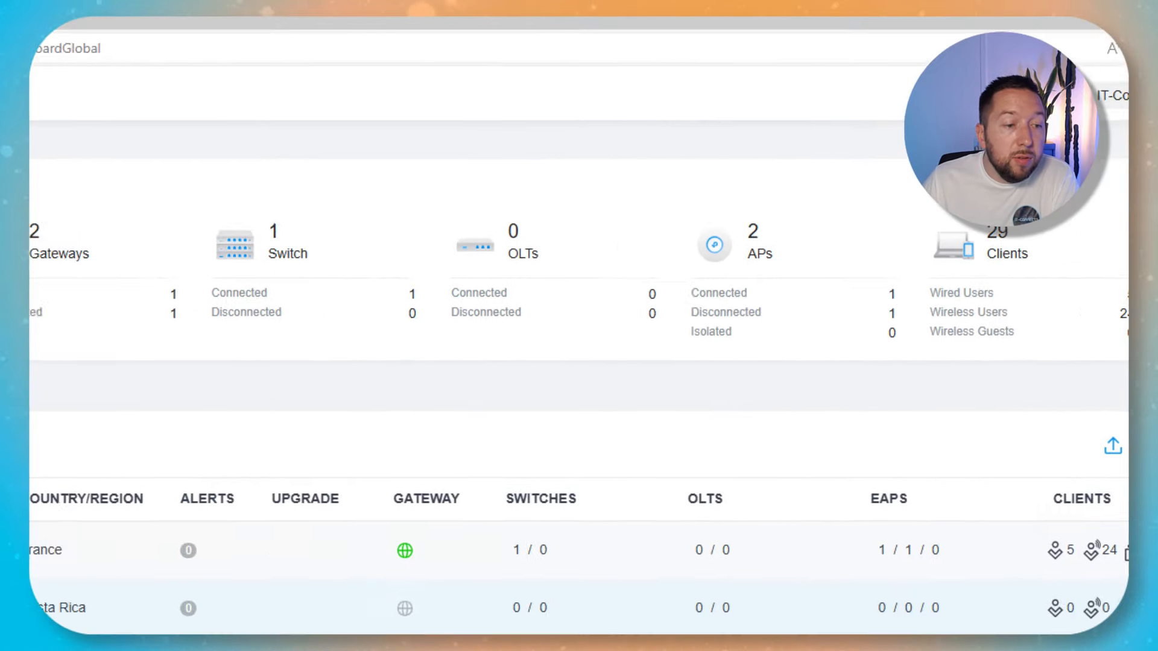
pyautogui.click(72, 633)
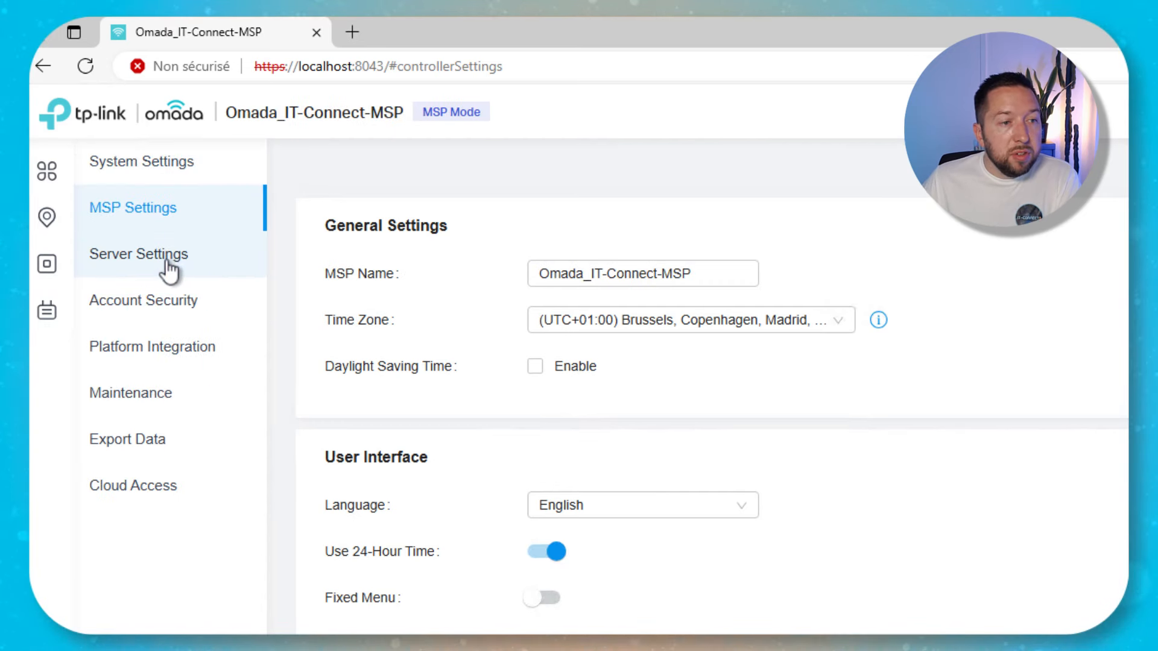
# Review the Built-in RADIUS server settings, including its shared secret and authentication port 1812.
pyautogui.click(170, 266)
pyautogui.scroll(-2, 525, 401)
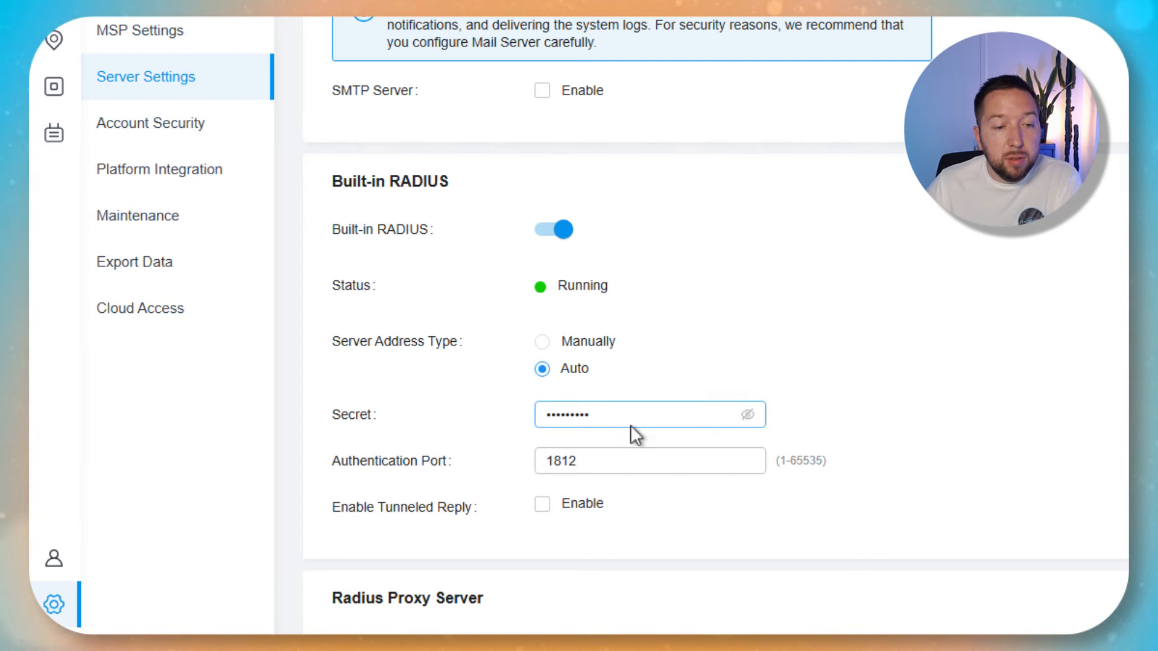
pyautogui.moveTo(631, 424); pyautogui.dragTo(408, 407)
pyautogui.click(663, 461)
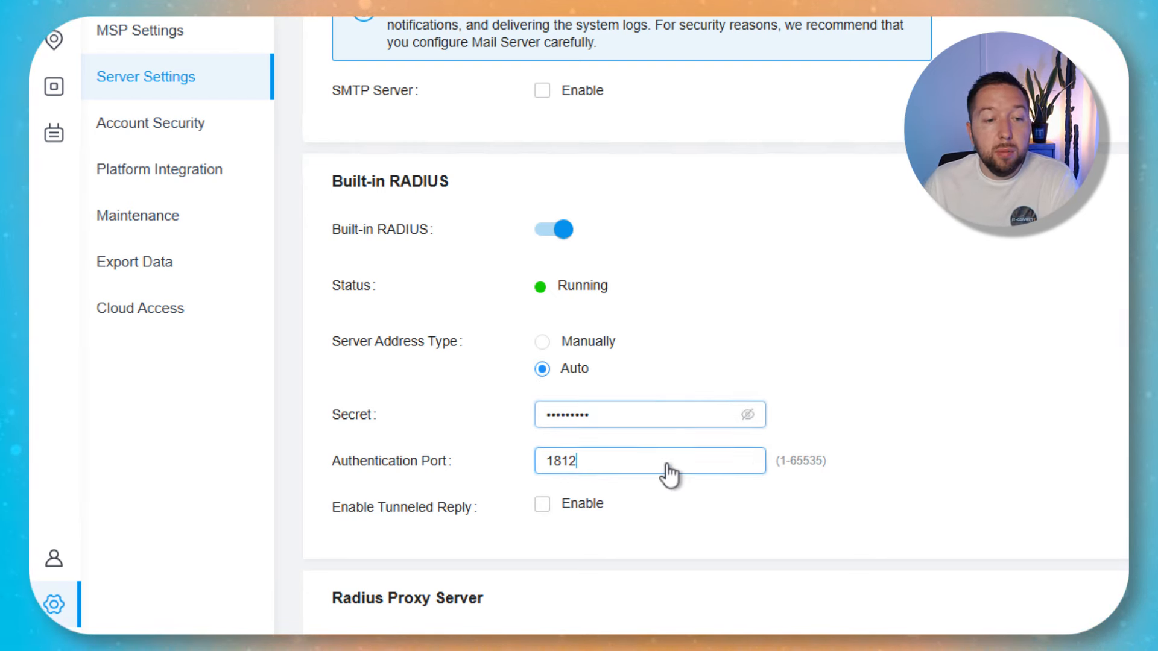
# Open the IT-Connect - Caen site's WLAN list under Wireless Networks.
pyautogui.scroll(-3, 644, 461)
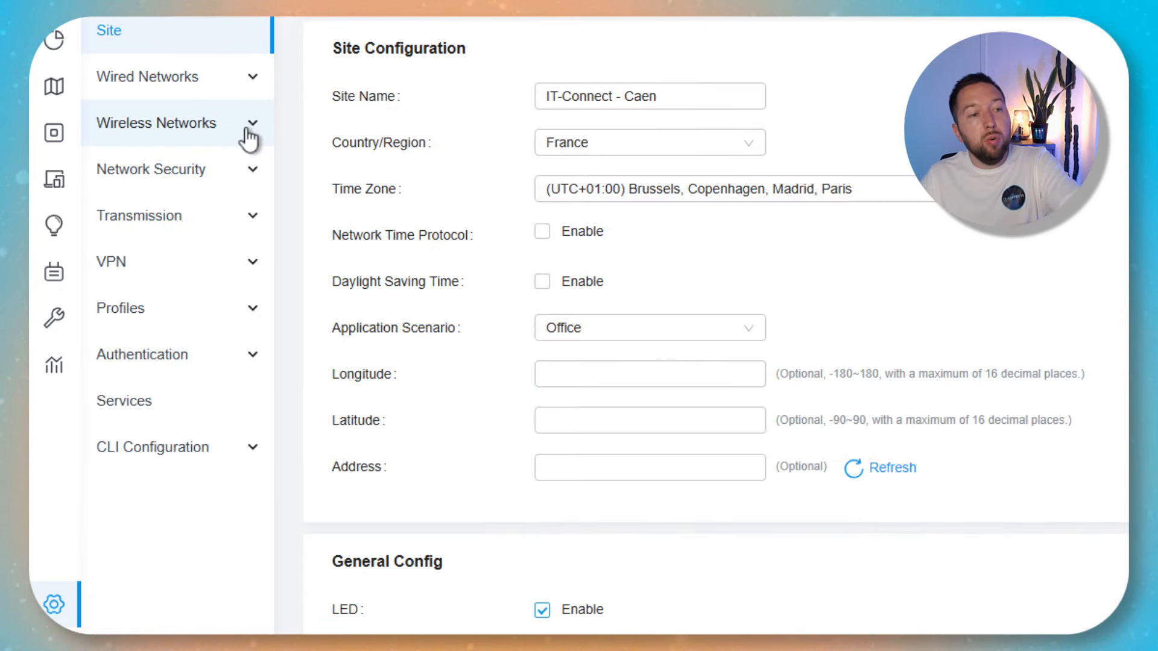
pyautogui.click(242, 129)
pyautogui.click(124, 172)
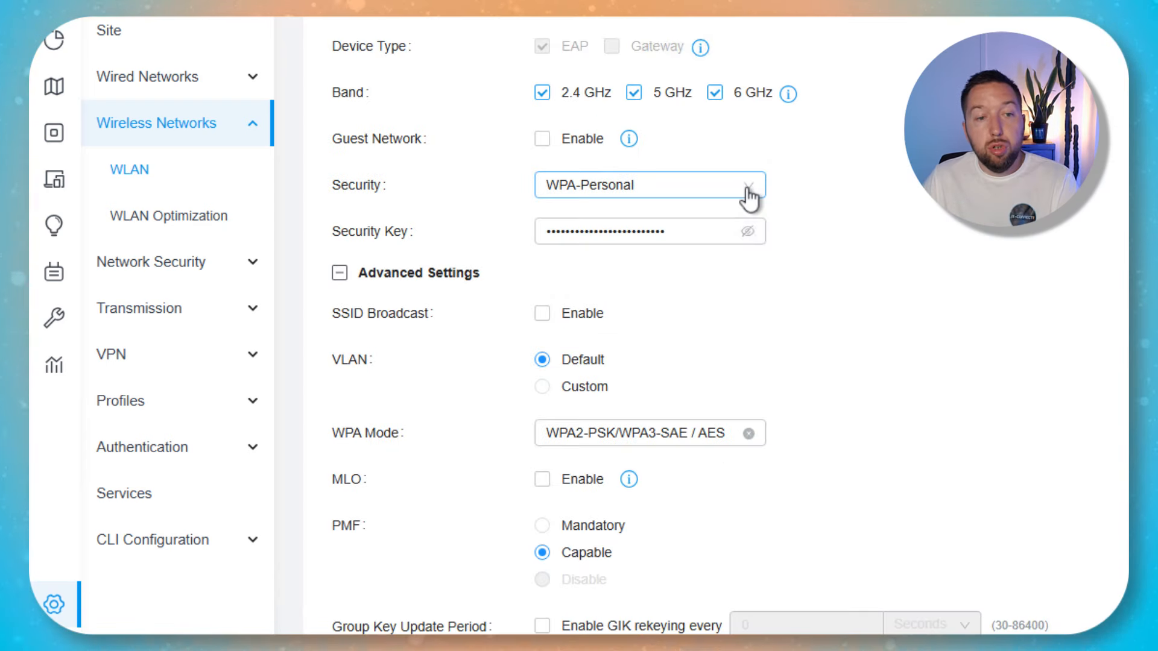
# Set IT-Connect's security to WPA-Enterprise and bring up its RADIUS profile choices.
pyautogui.click(749, 193)
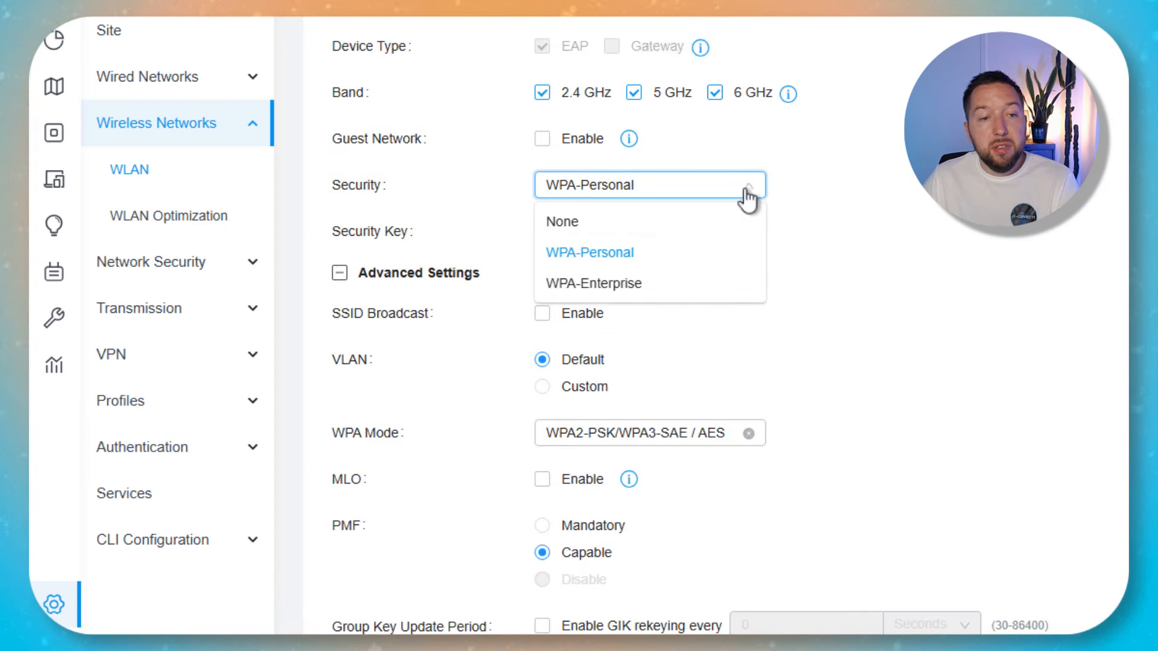
pyautogui.click(643, 284)
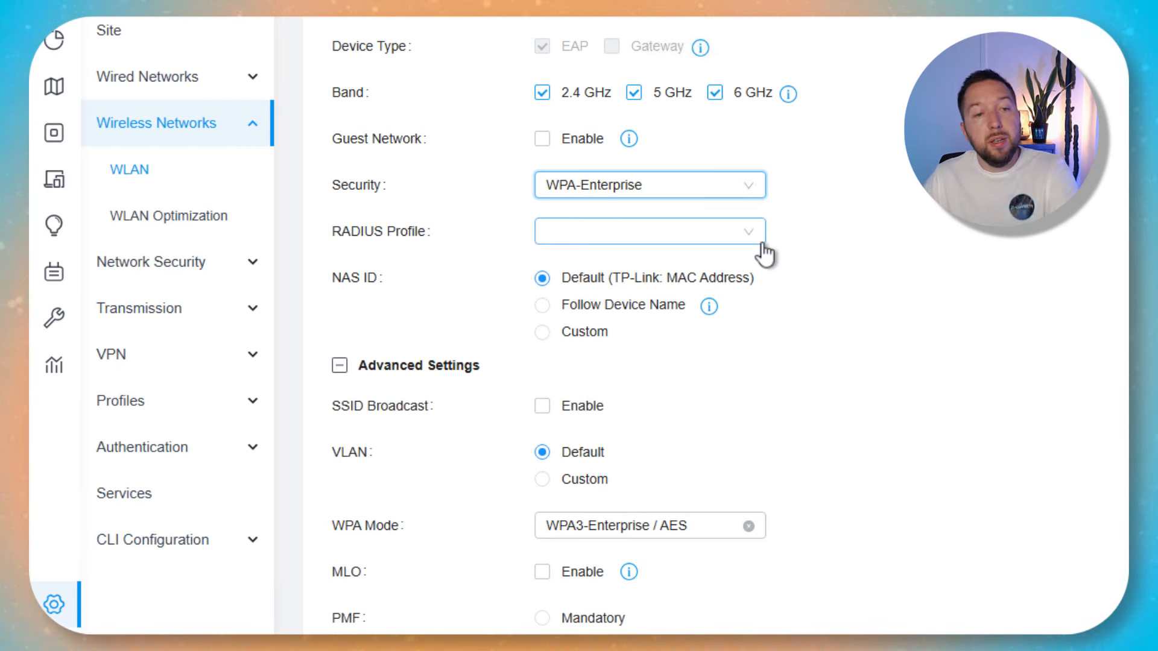
pyautogui.click(763, 234)
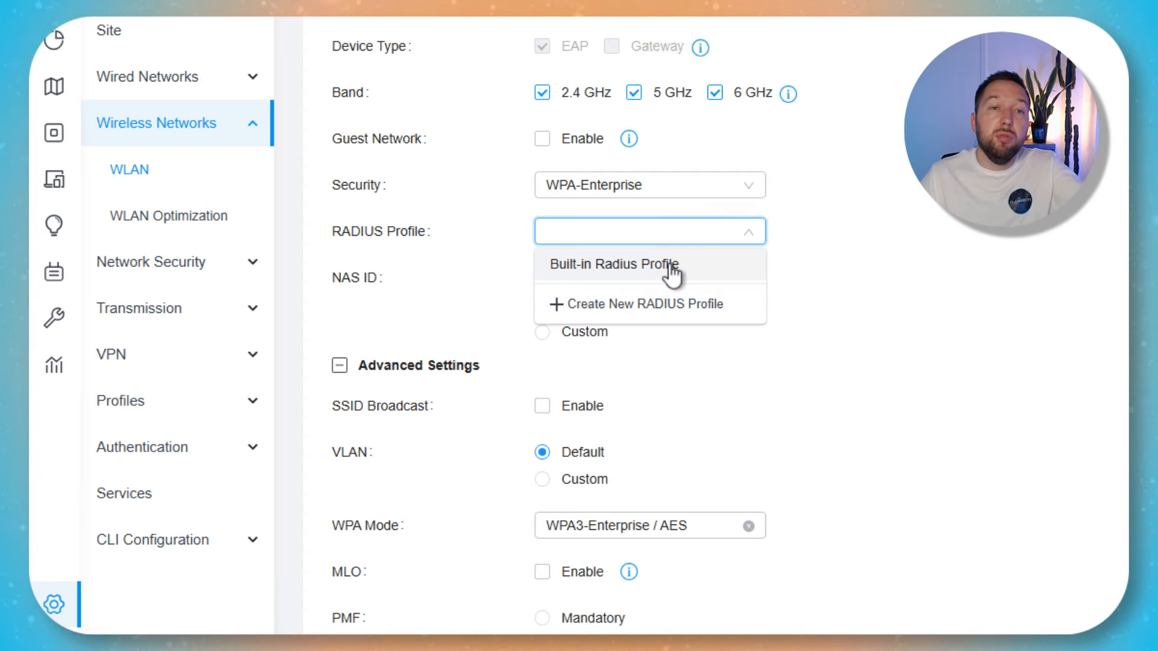
pyautogui.click(671, 310)
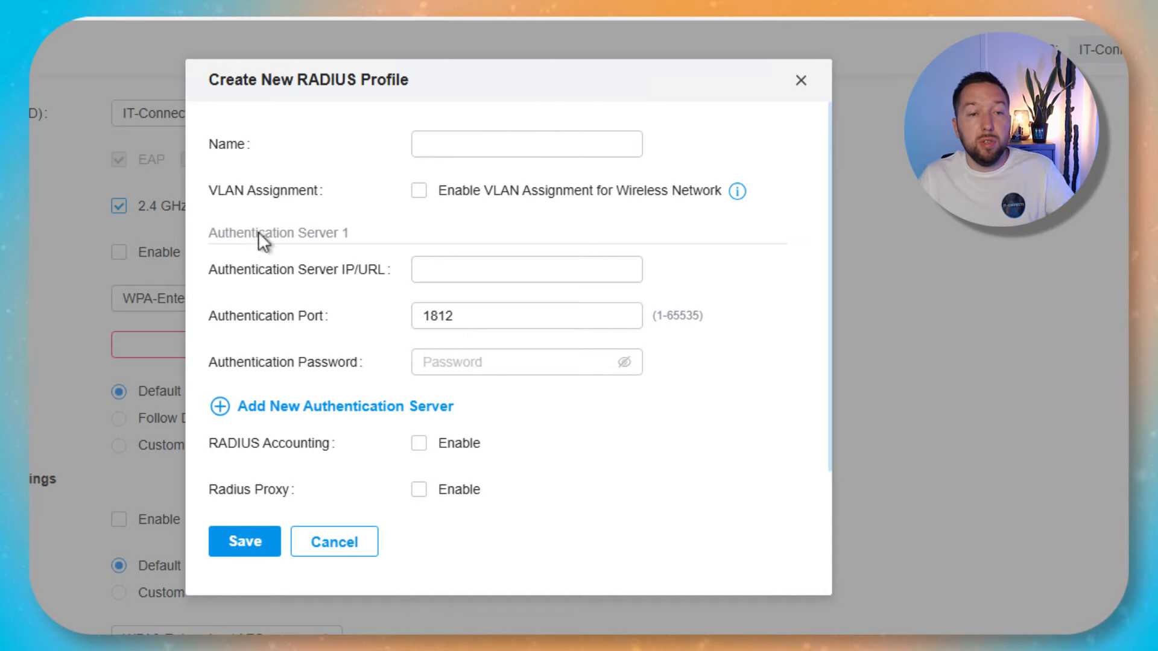
pyautogui.moveTo(222, 233); pyautogui.dragTo(368, 230)
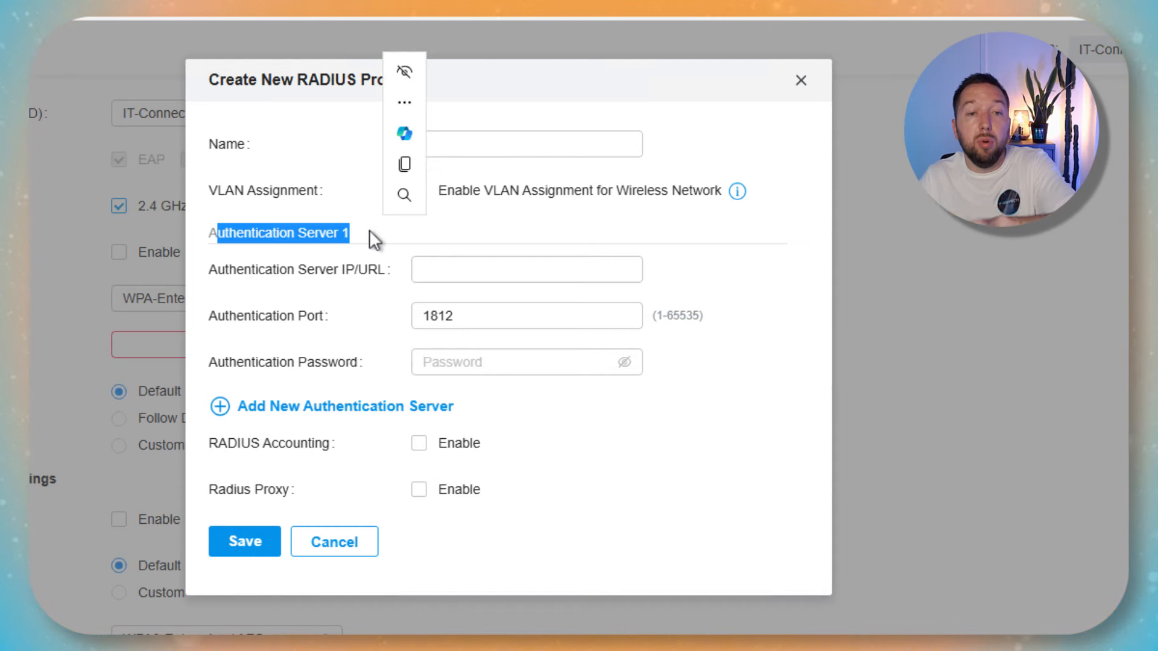
pyautogui.click(345, 404)
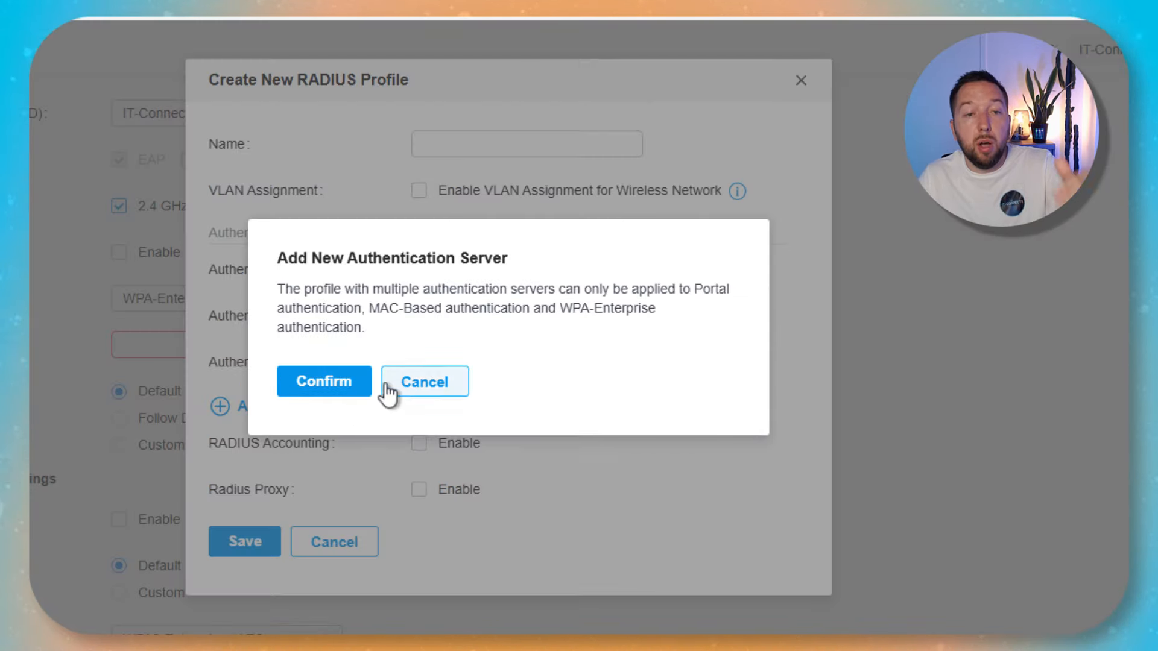
pyautogui.click(430, 391)
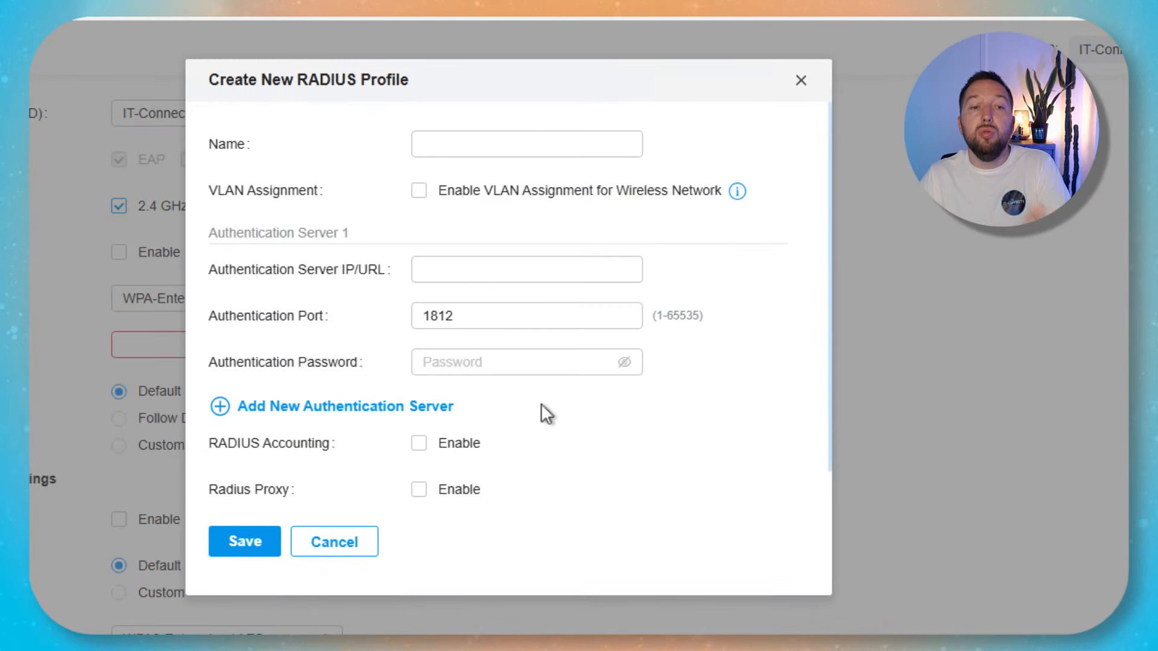
pyautogui.click(539, 351)
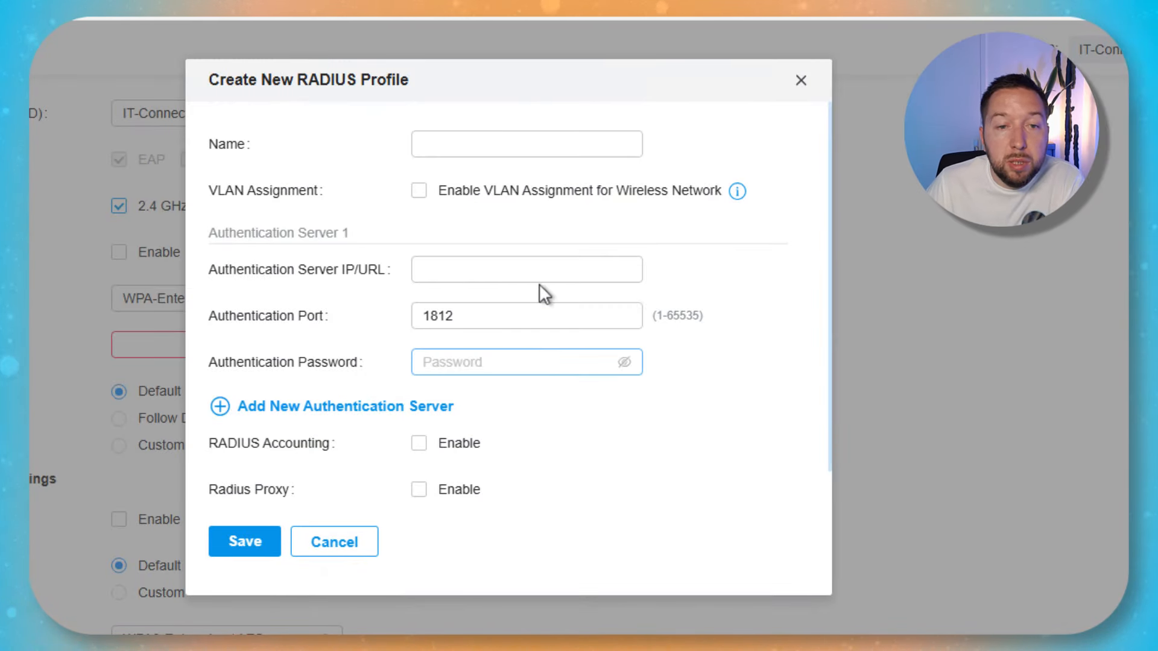
pyautogui.click(419, 192)
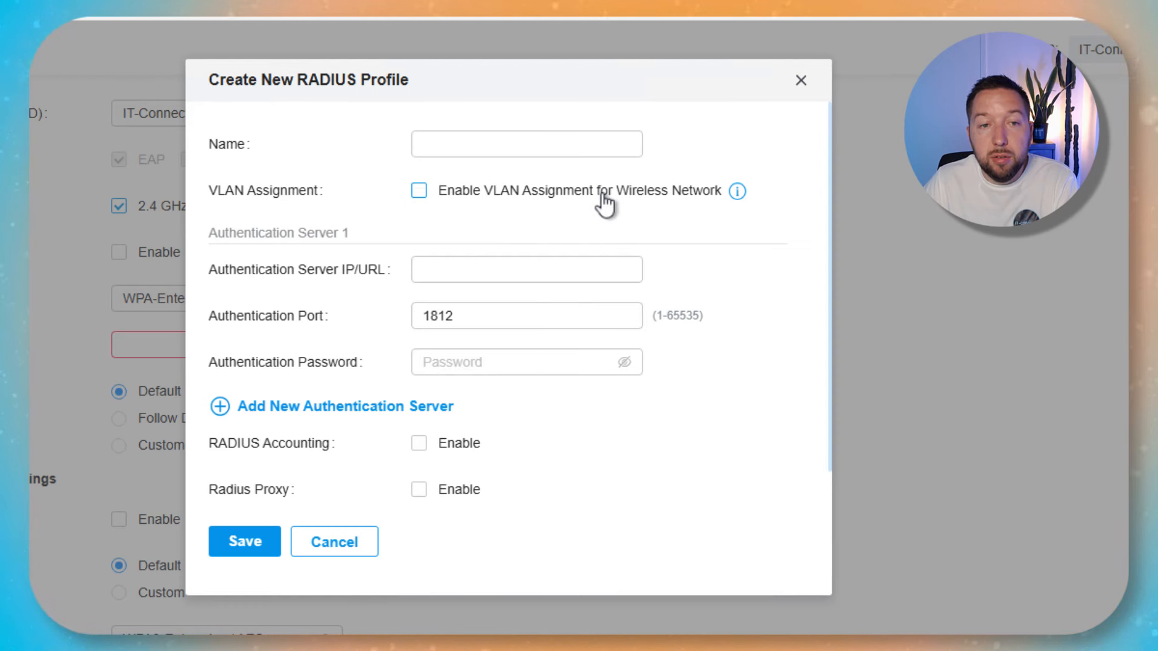
pyautogui.click(801, 81)
# Assign the Built-in Radius Profile to IT-Connect, then go to Profiles' Time Range page.
pyautogui.click(211, 345)
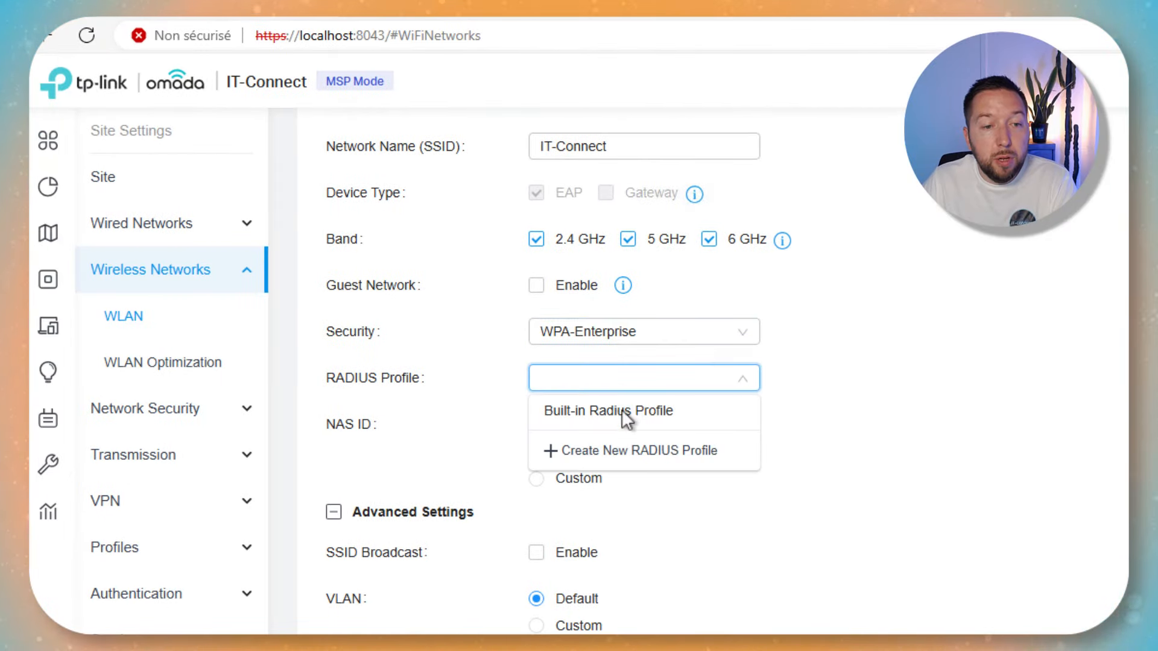
pyautogui.click(570, 412)
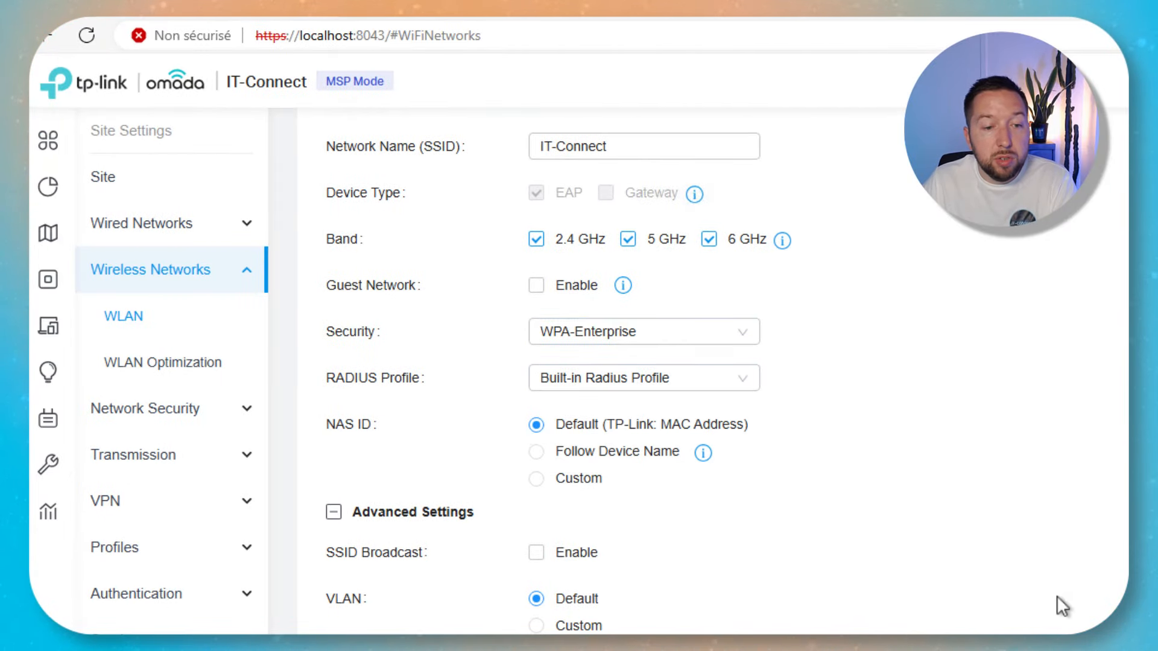
pyautogui.scroll(-7, 1008, 593)
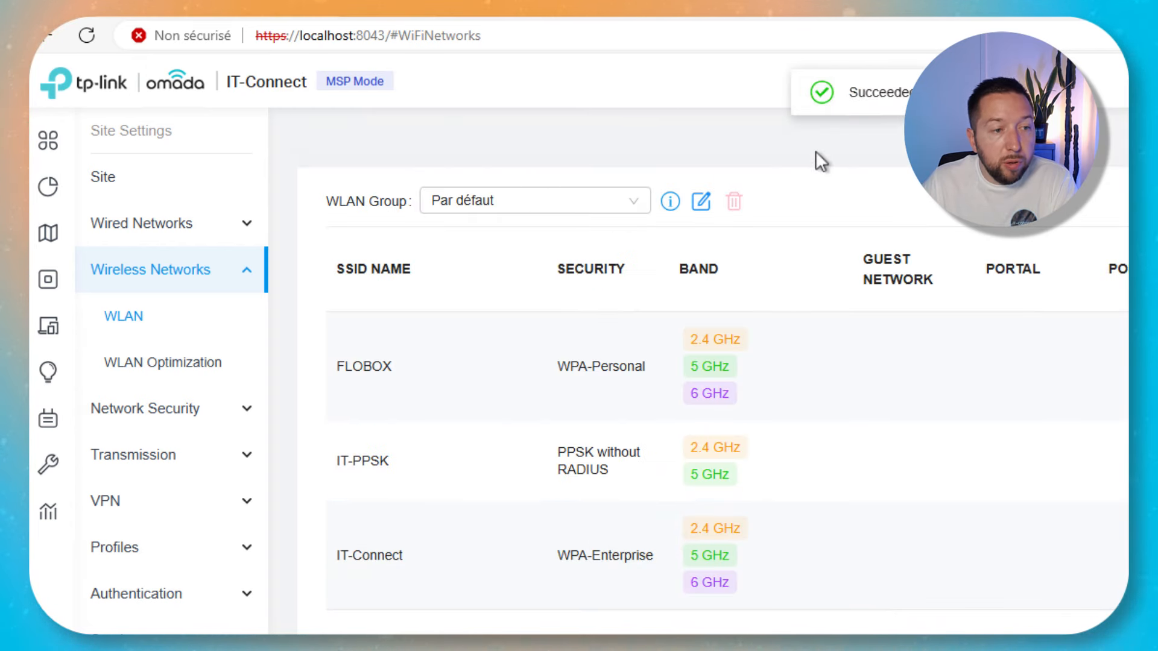
pyautogui.click(169, 555)
# Open the Built-in Radius Profile details, checking its shared secret, port 1812 and empty RADIUS Users list.
pyautogui.scroll(-2, 185, 501)
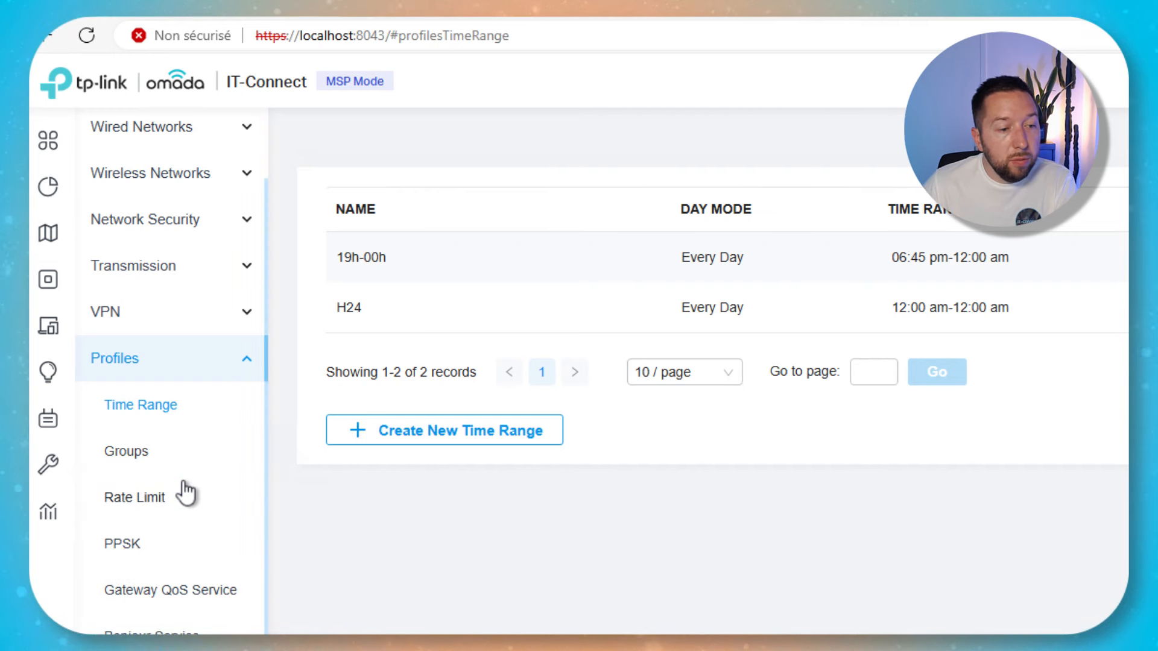
pyautogui.scroll(-3, 186, 494)
pyautogui.click(169, 534)
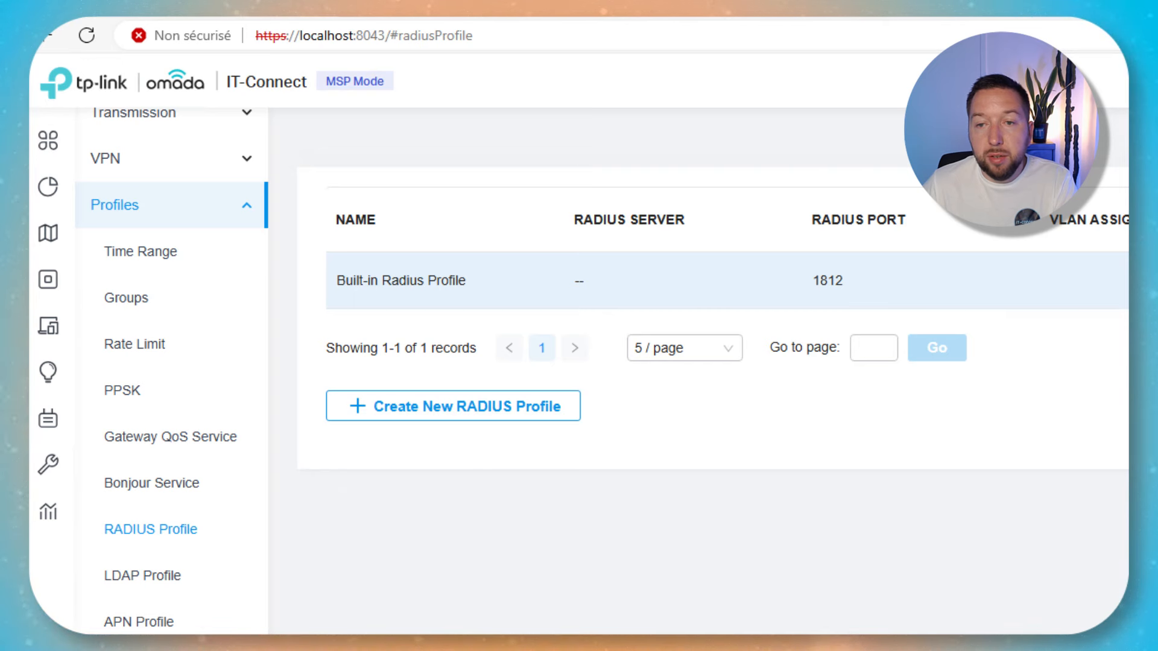
pyautogui.click(1126, 280)
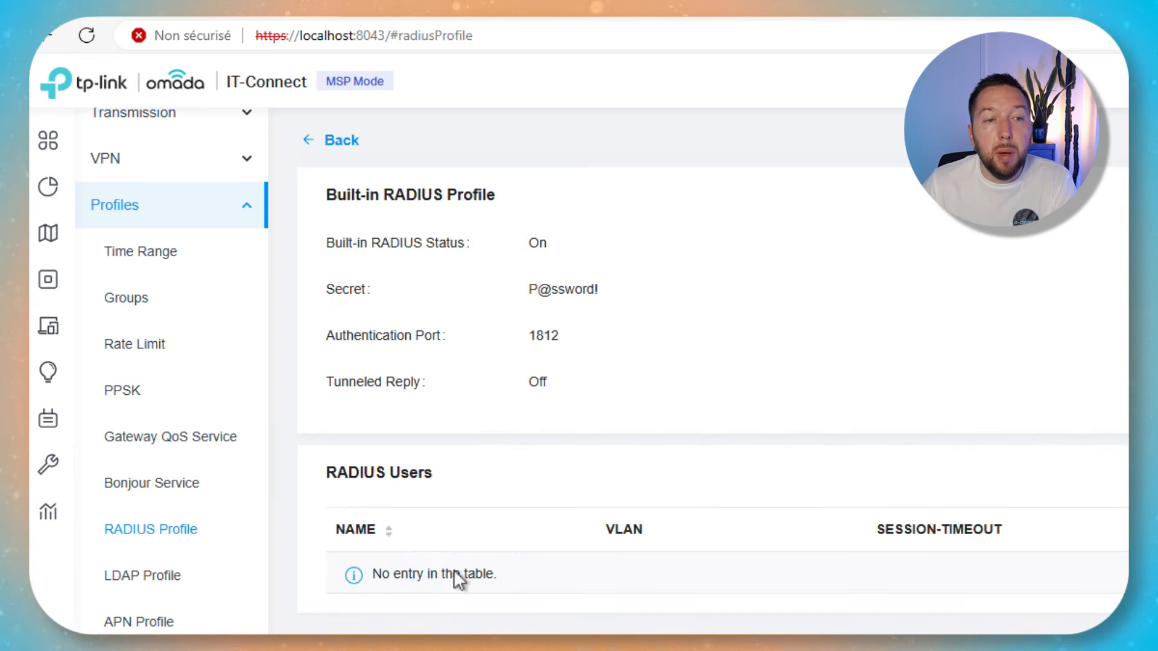
pyautogui.tripleClick(566, 291)
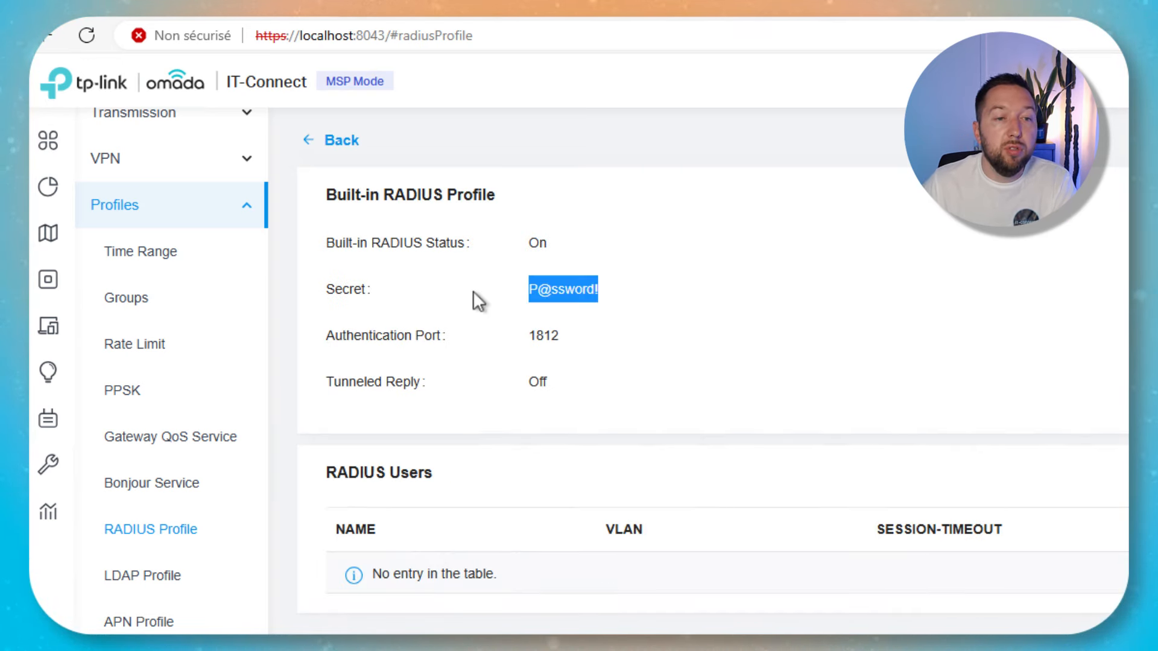
pyautogui.click(737, 266)
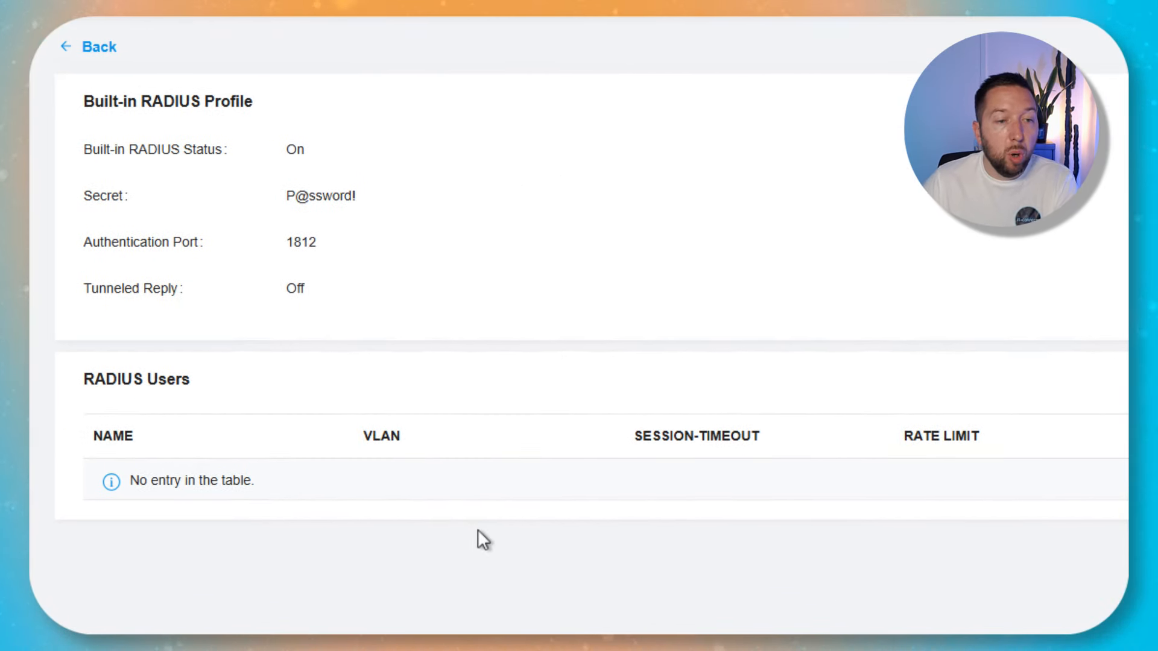
pyautogui.moveTo(82, 379); pyautogui.dragTo(220, 379)
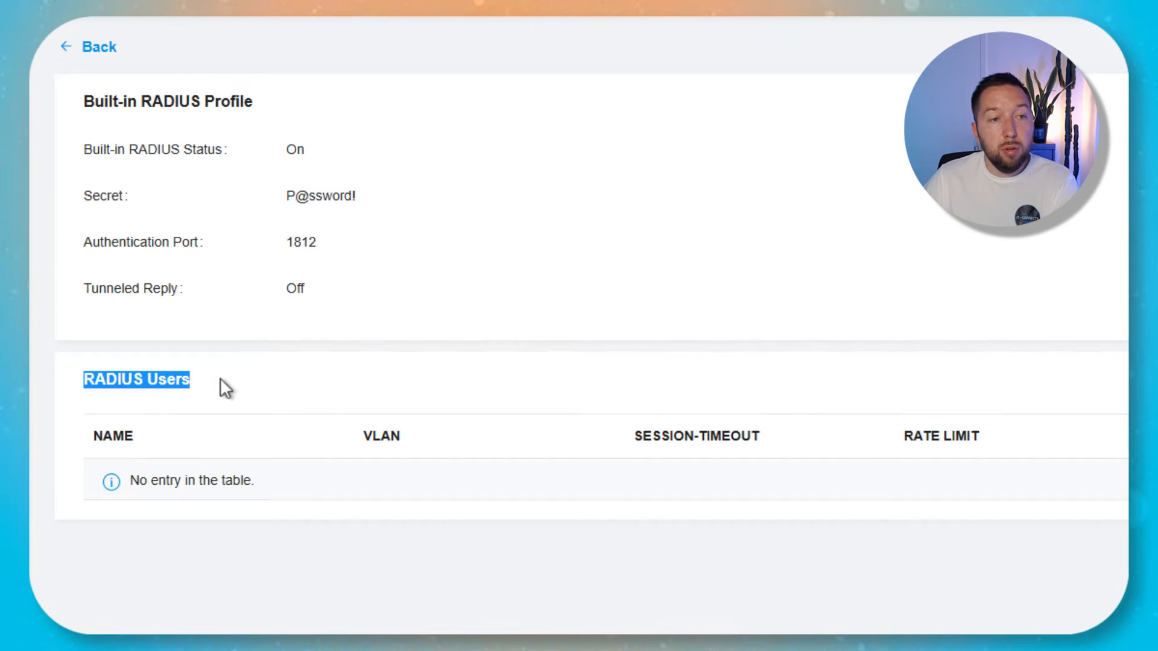
# Start a new RADIUS user and look over the MAC-based authentication fields.
pyautogui.click(1126, 380)
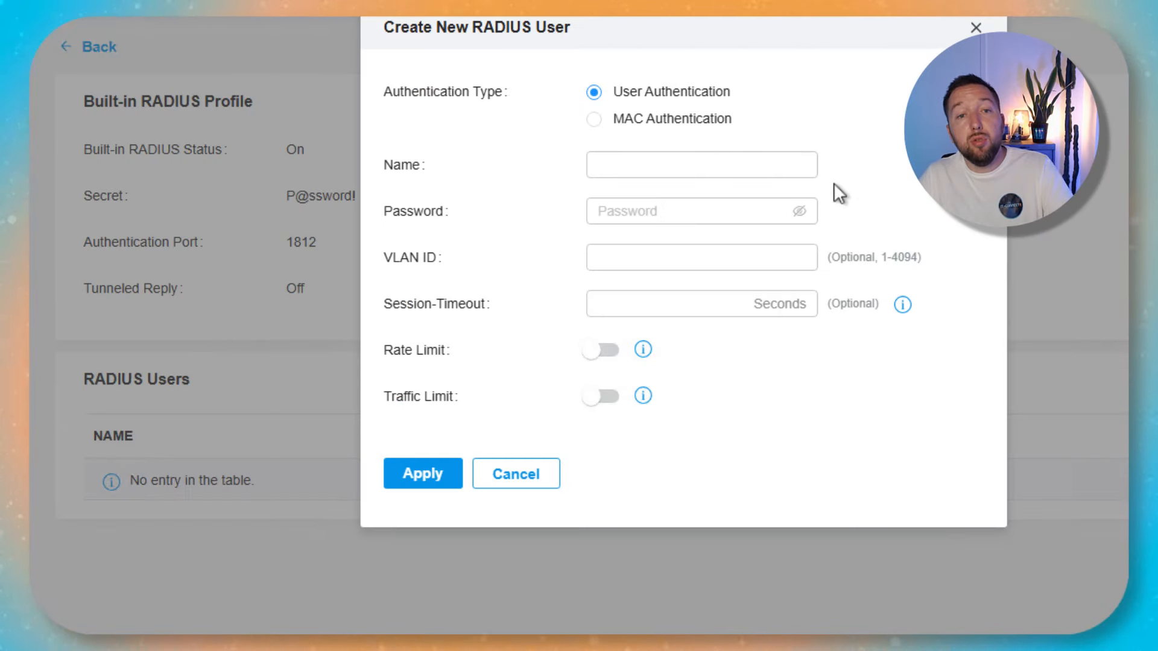
pyautogui.click(703, 162)
pyautogui.click(695, 211)
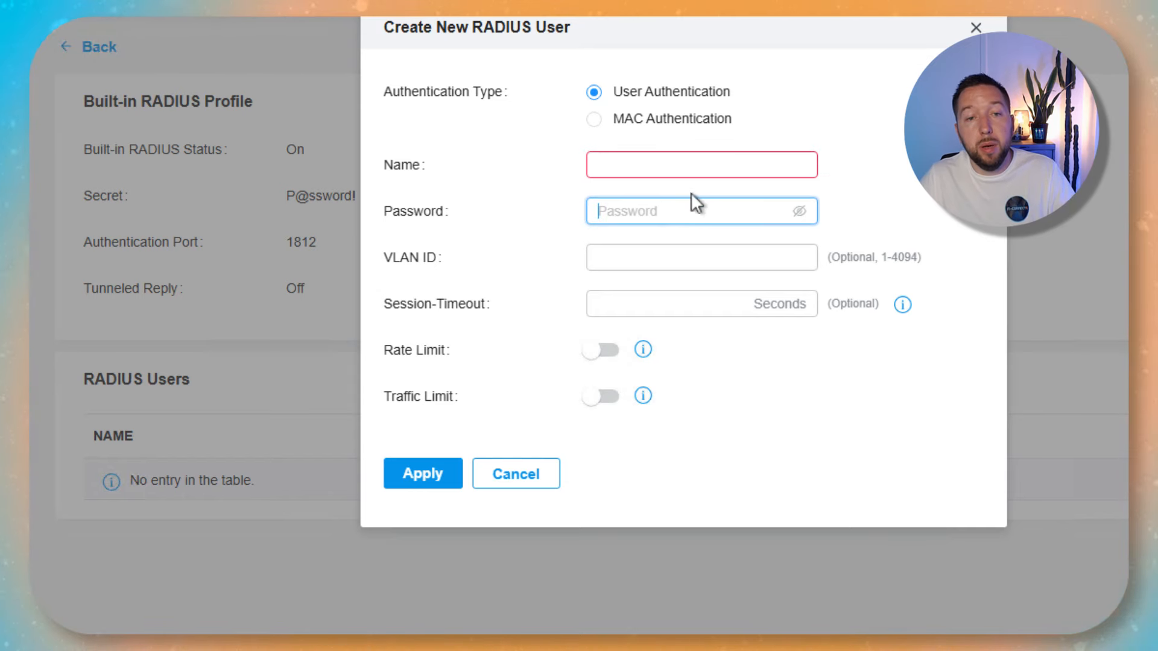
pyautogui.click(594, 119)
pyautogui.click(634, 190)
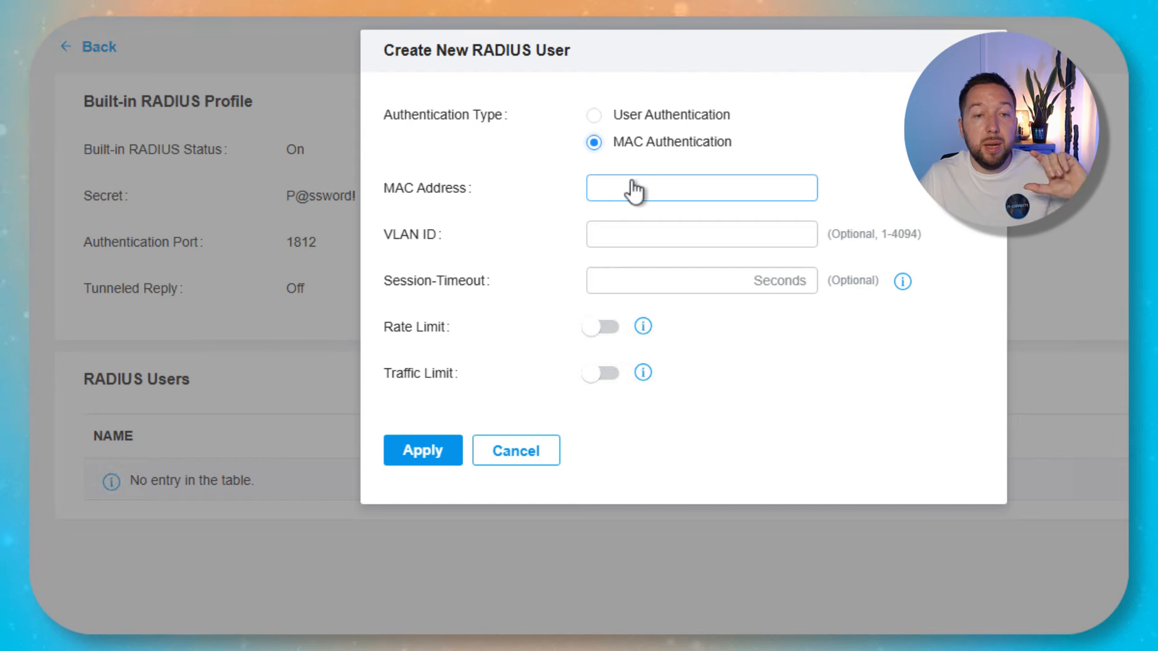
pyautogui.click(660, 241)
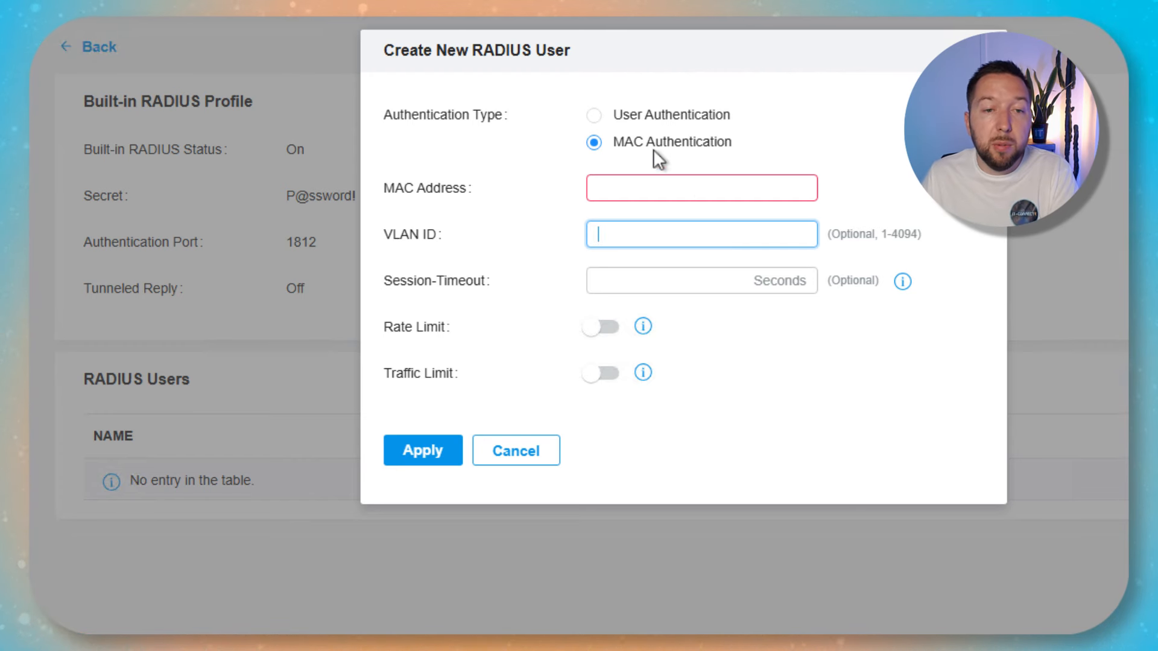
# Switch back to User Authentication, enter the user's name and password, and apply.
pyautogui.click(594, 115)
pyautogui.click(663, 167)
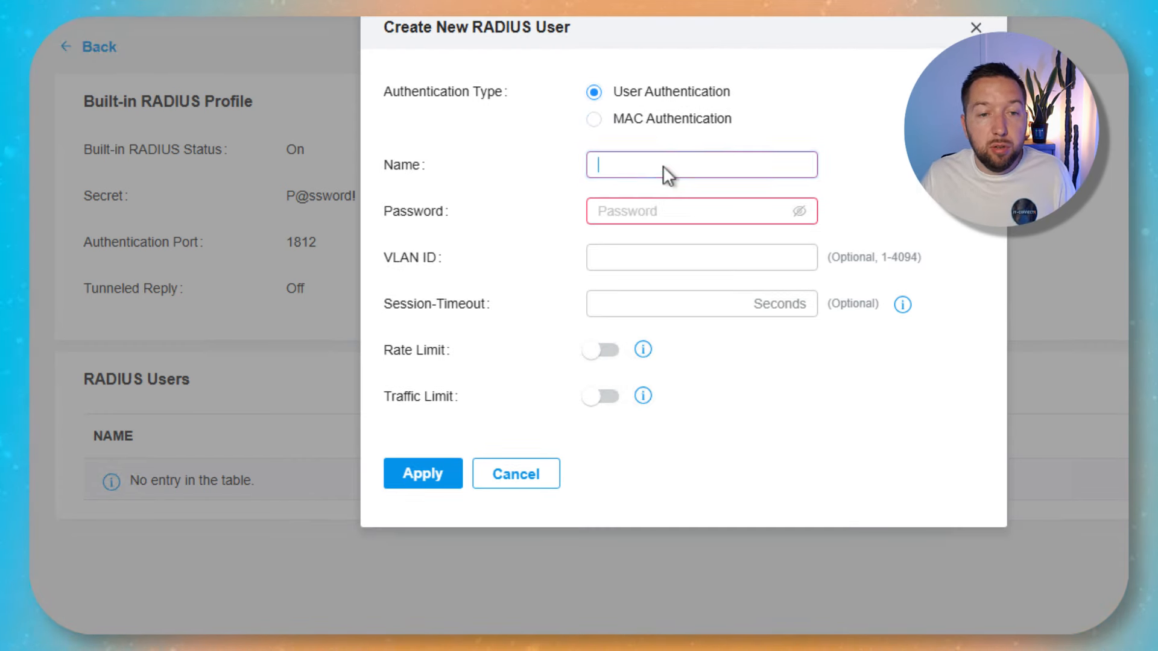
pyautogui.write('Florian')
pyautogui.press('Tab')
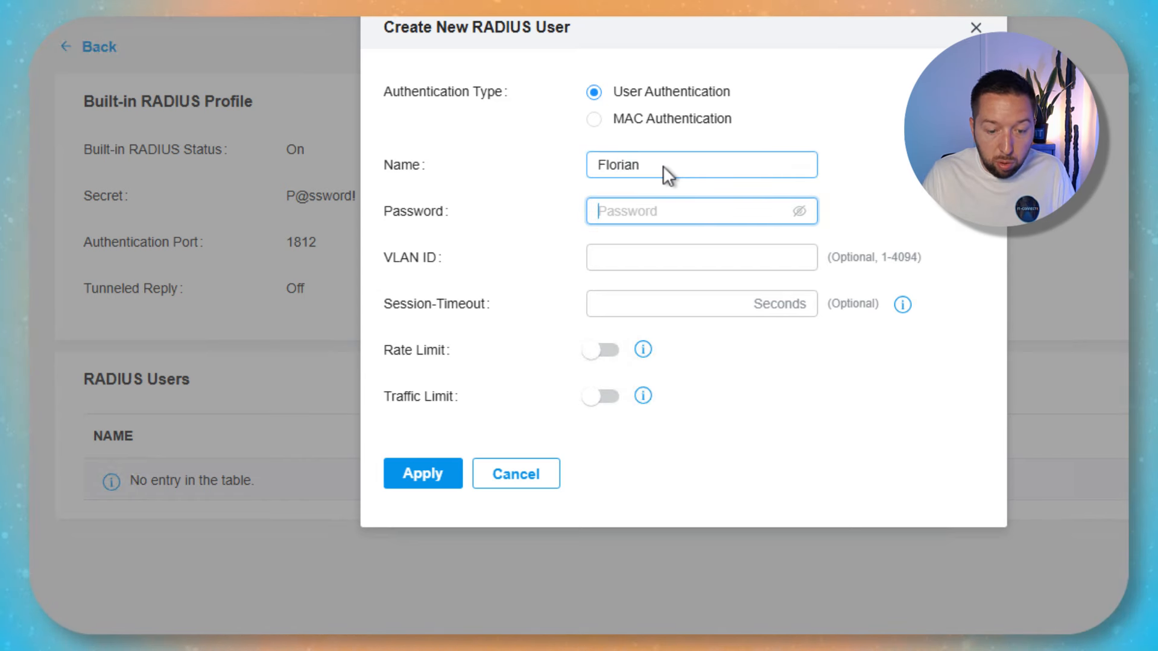
pyautogui.write('P@ssword!')
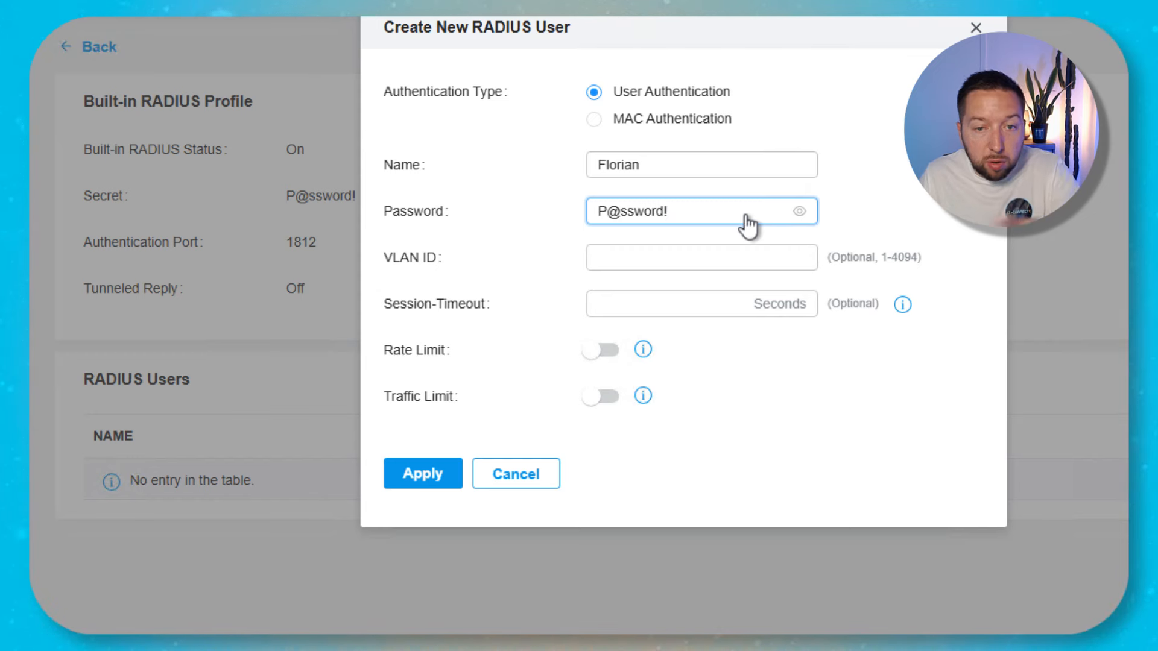
pyautogui.click(797, 415)
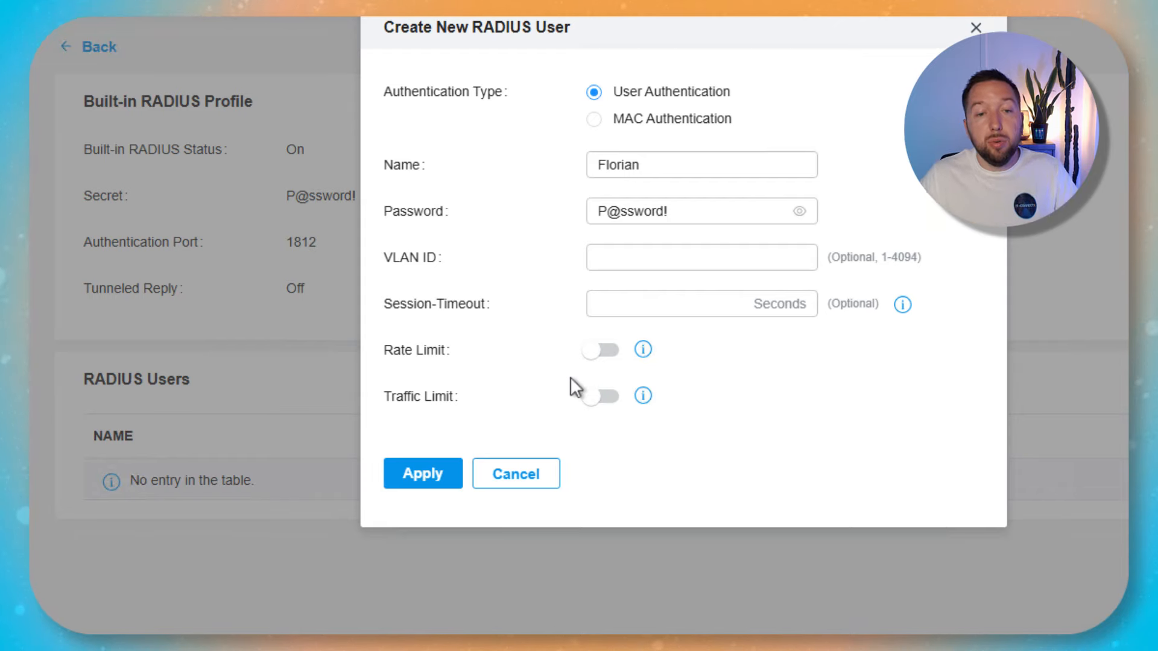
pyautogui.click(440, 472)
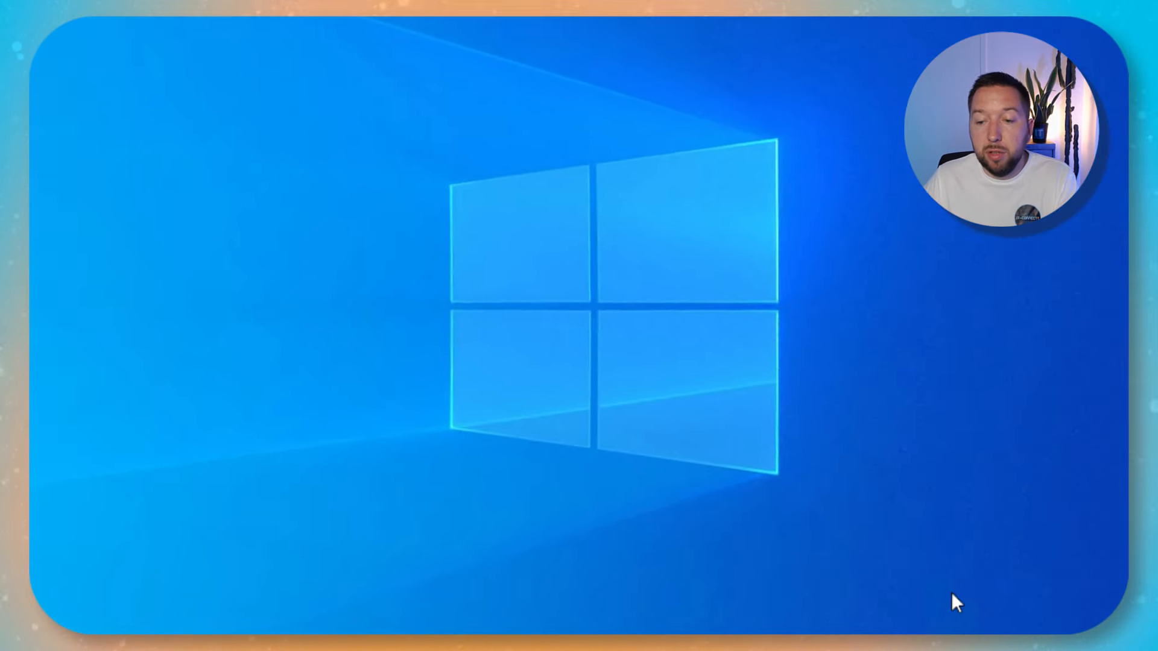
# Connect Windows to the hidden network, entering the SSID IT-Connect.
pyautogui.click(951, 645)
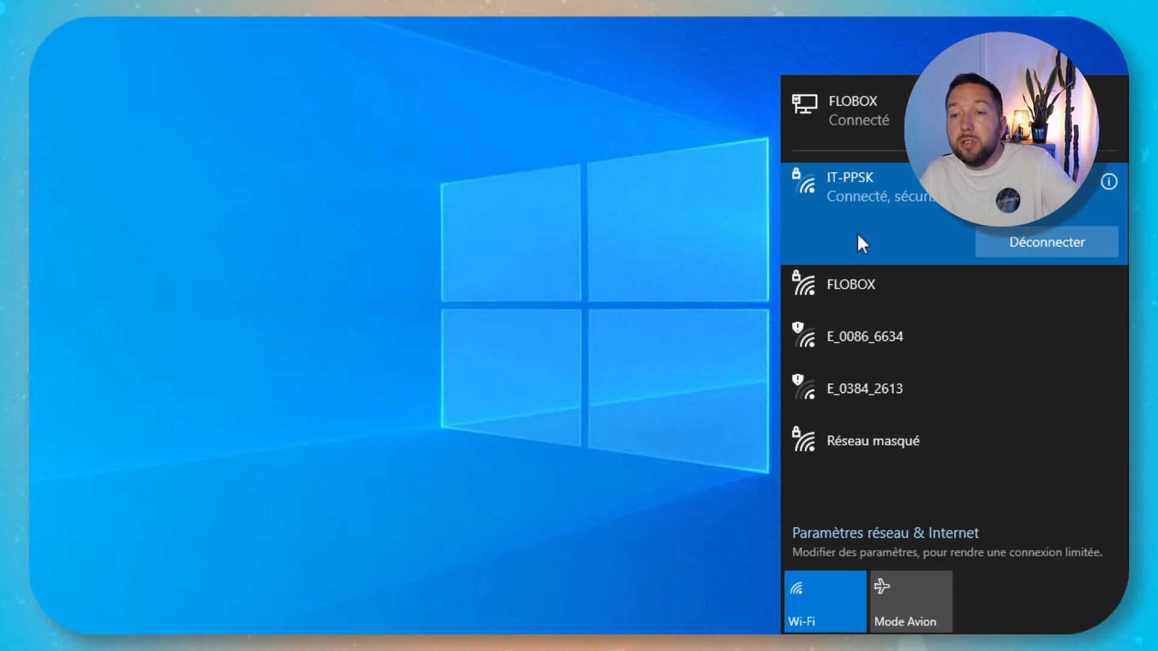
pyautogui.click(873, 436)
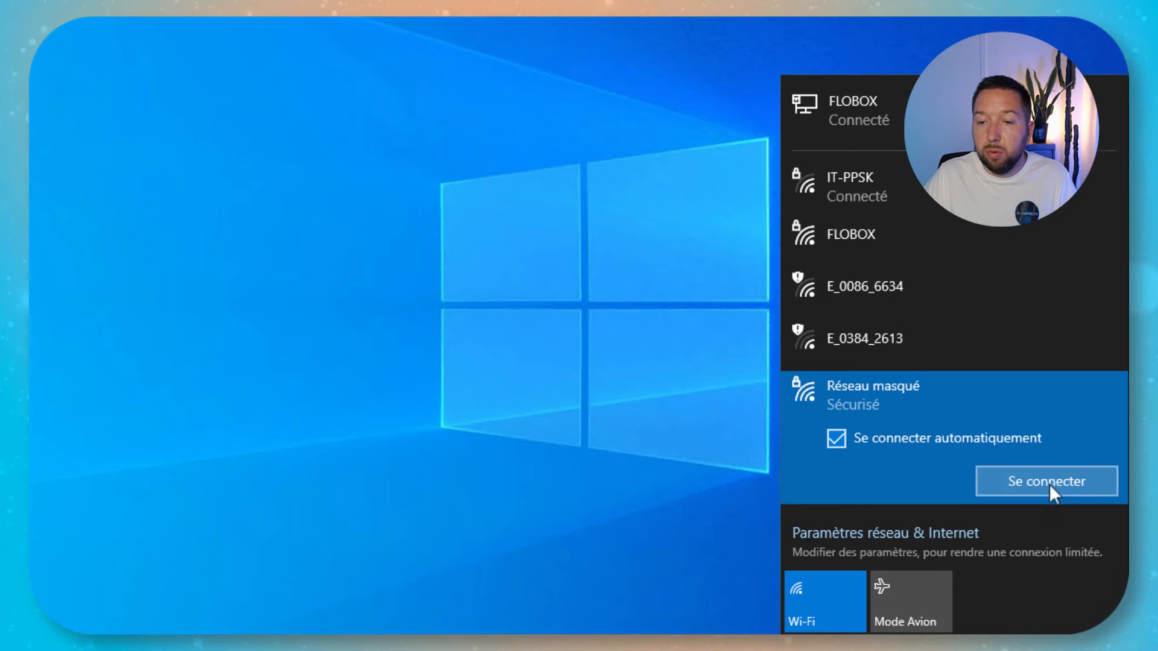
pyautogui.click(1048, 482)
pyautogui.write('IT-Connect')
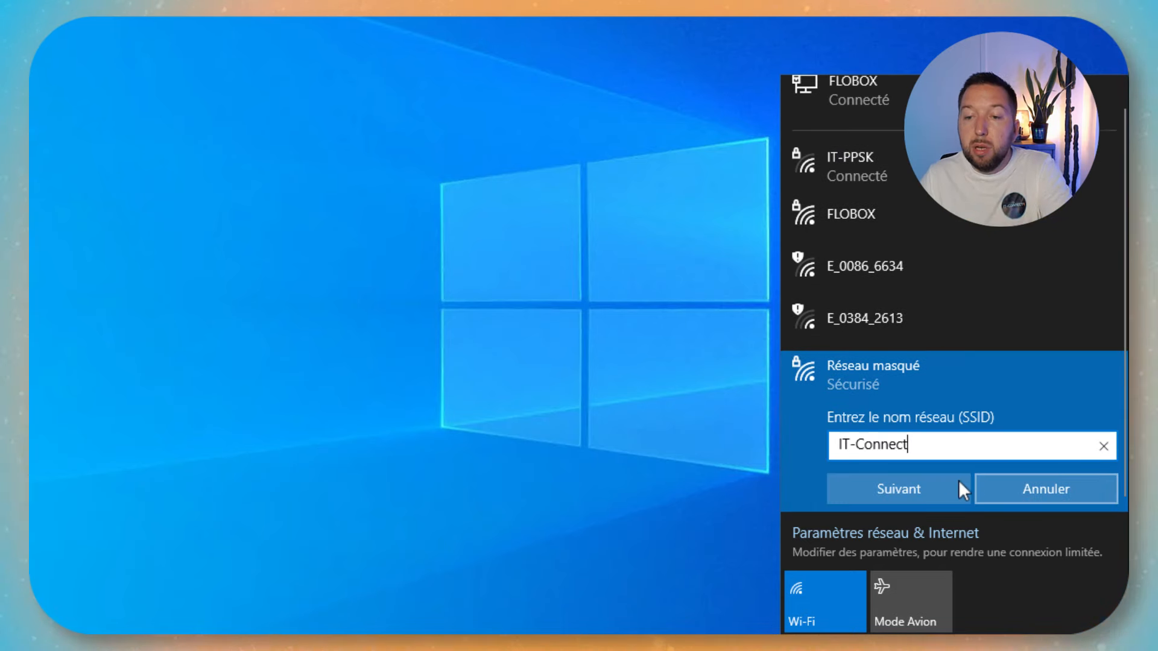
pyautogui.click(912, 486)
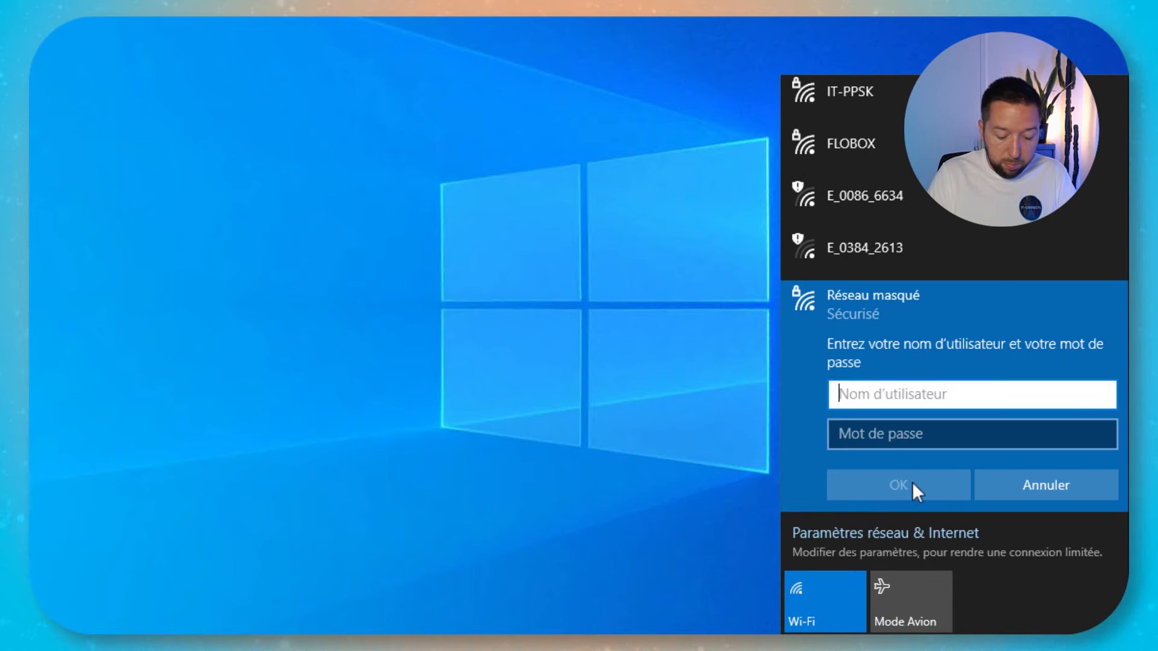
# Enter the RADIUS user's name and password and submit them.
pyautogui.write('Florian')
pyautogui.press('Tab')
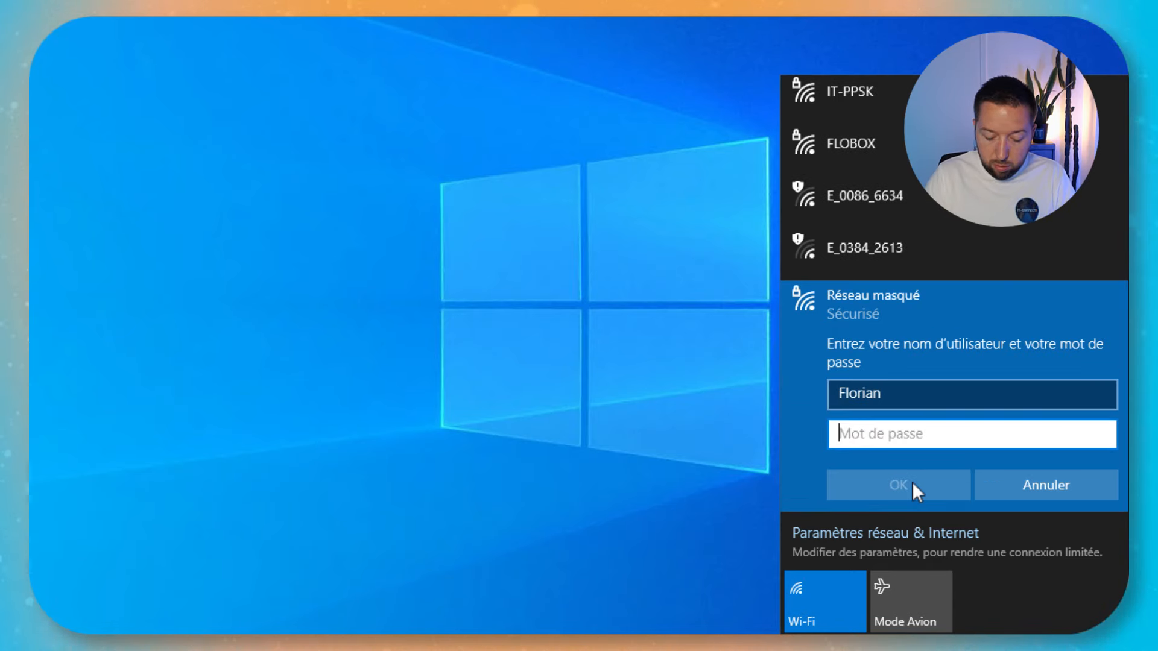
pyautogui.write('*******d!')
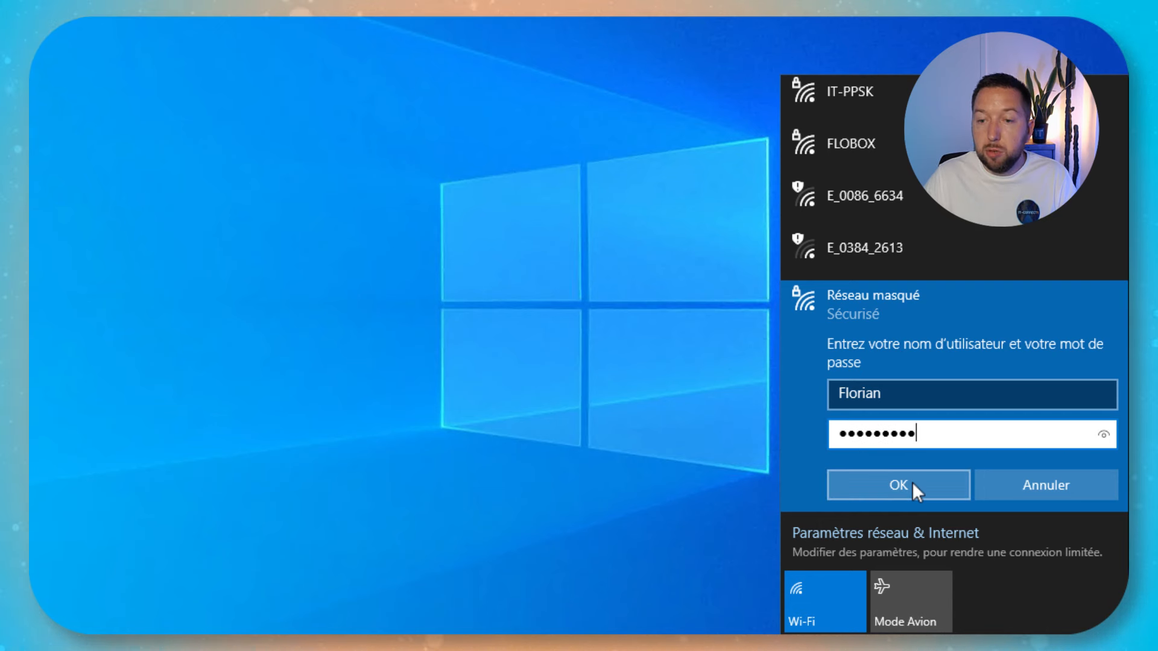
pyautogui.click(1103, 435)
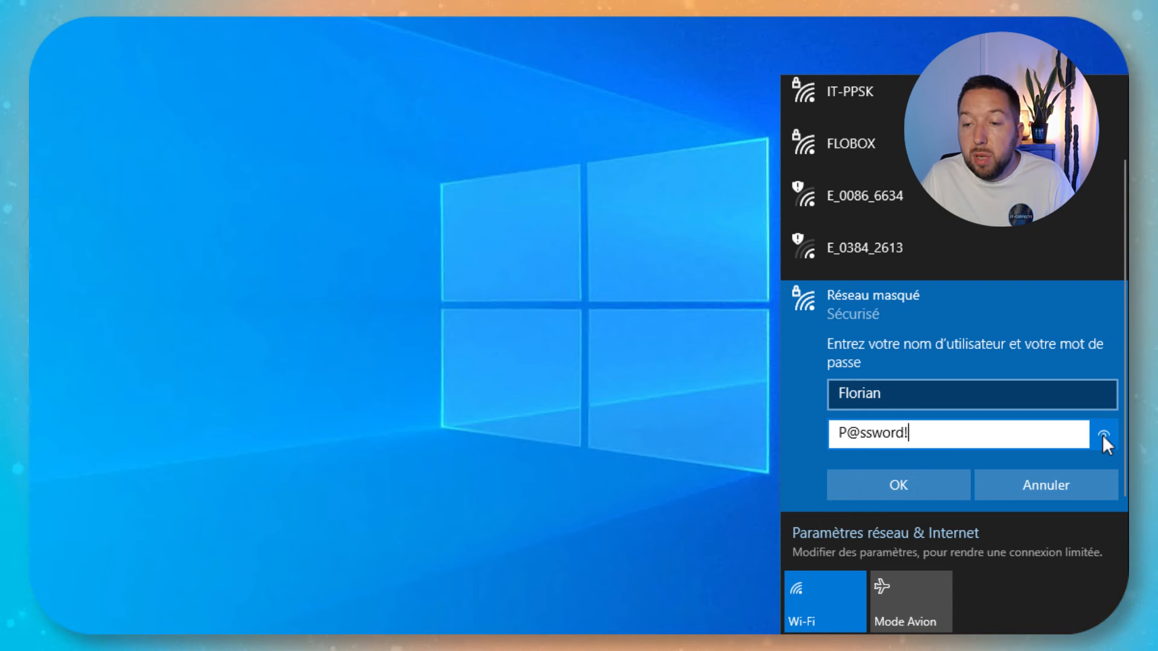
pyautogui.click(912, 485)
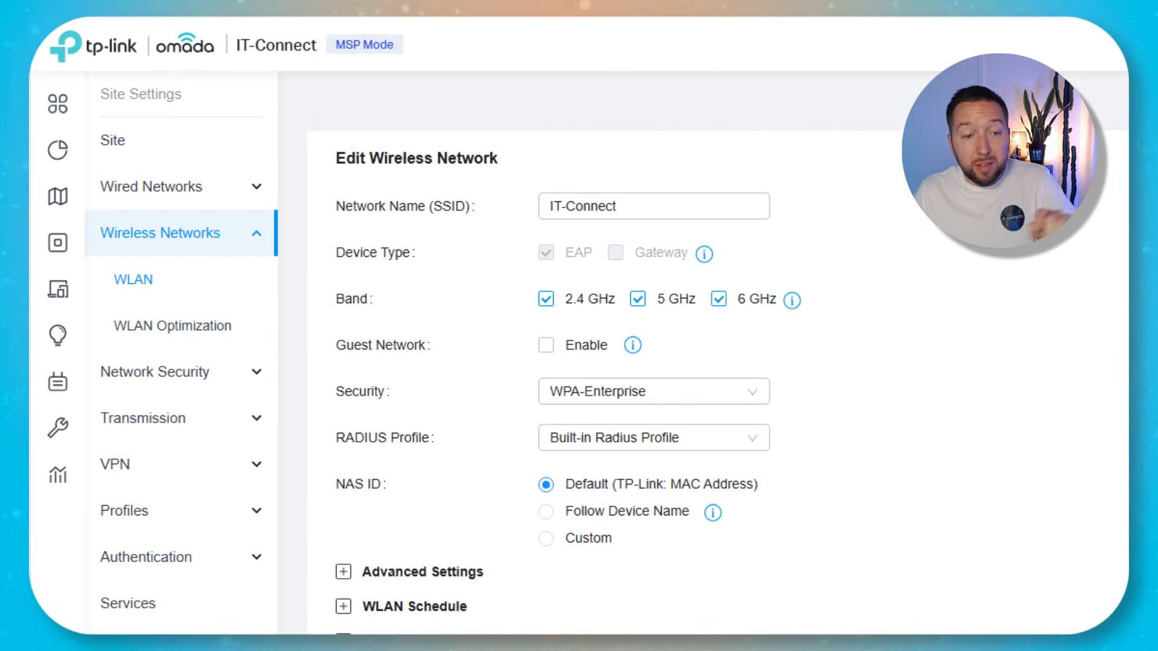
# Enable MAC Filter on IT-Connect with the Deny List policy and check the empty MAC Addresses List.
pyautogui.scroll(-3, 603, 362)
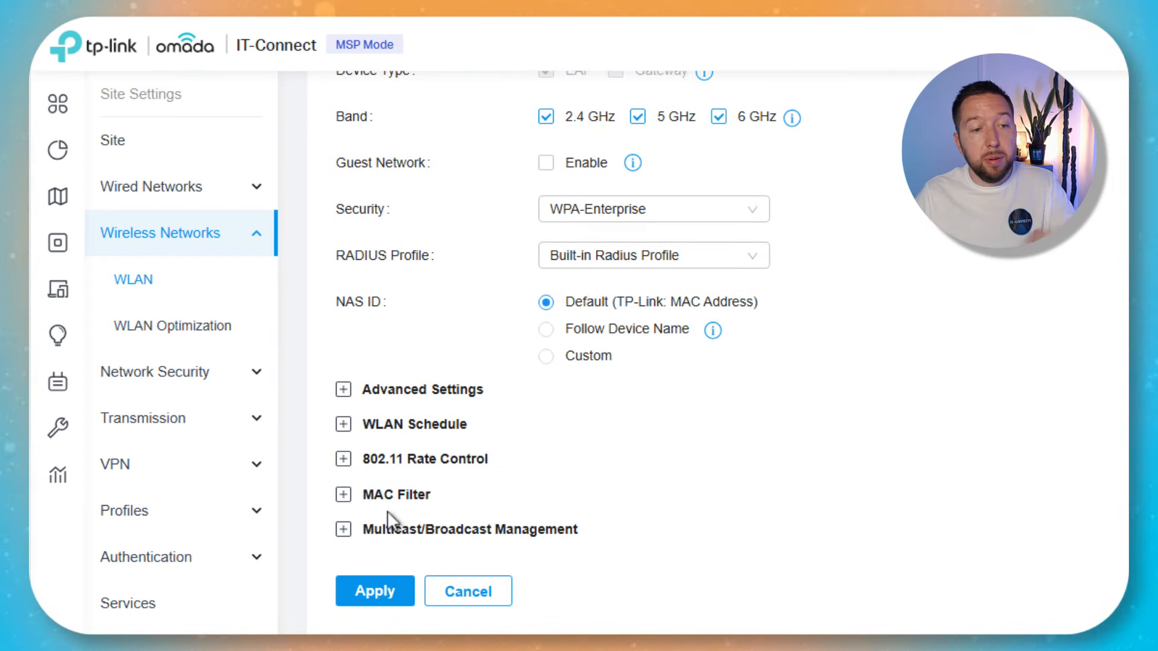
pyautogui.click(508, 499)
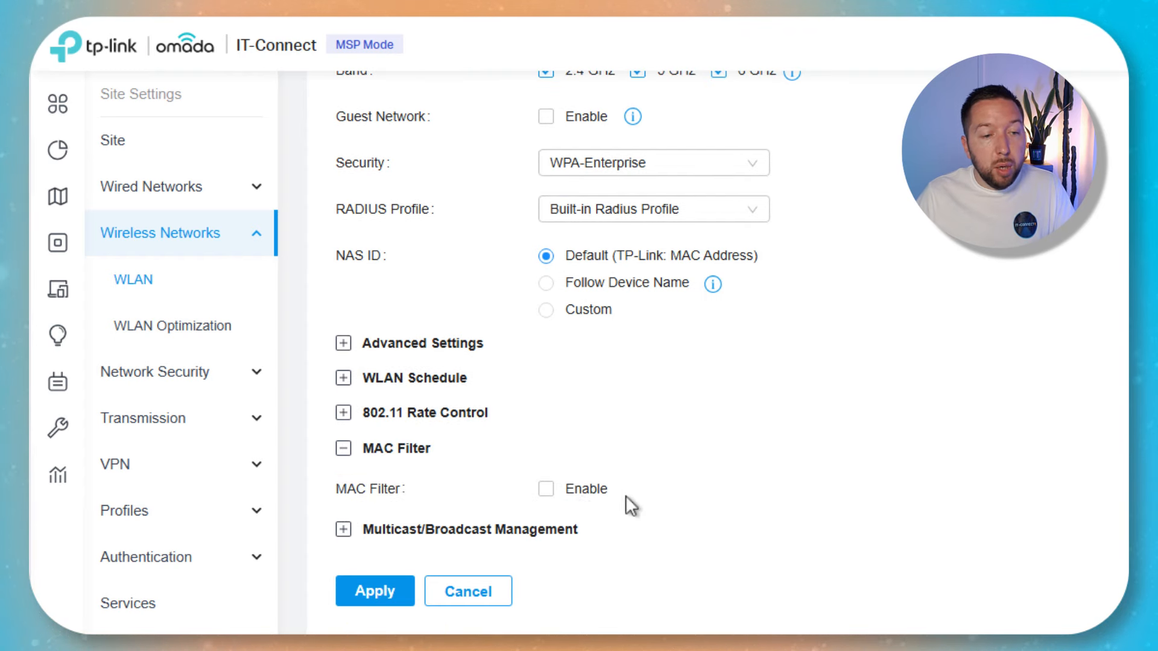
pyautogui.click(545, 490)
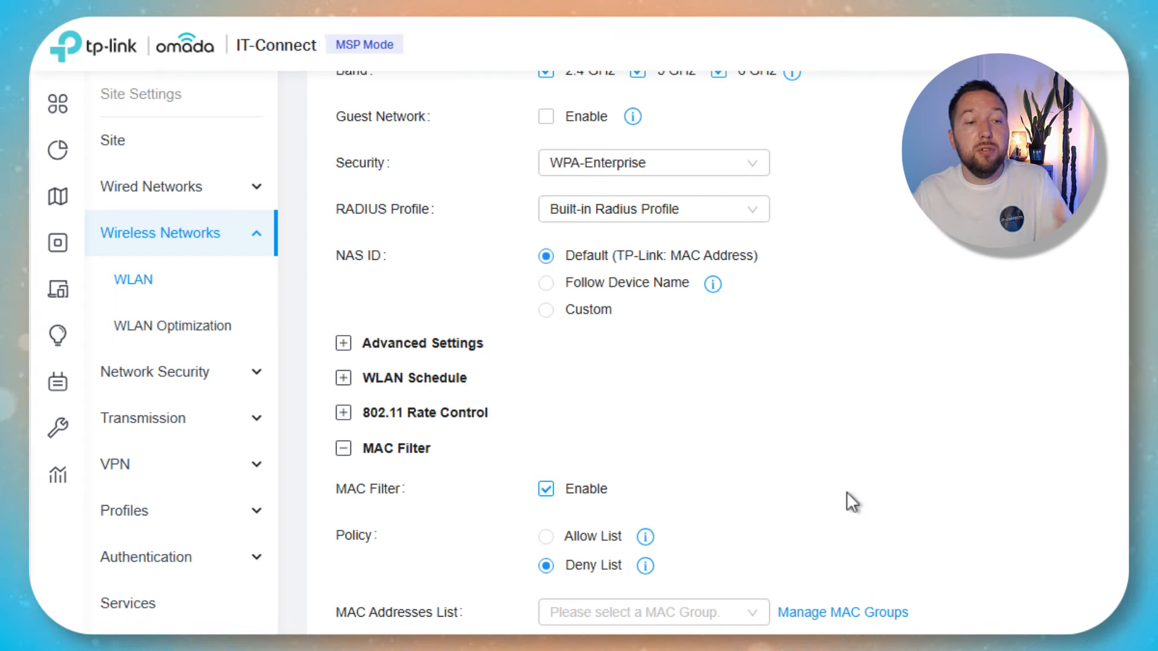
pyautogui.scroll(-2, 848, 494)
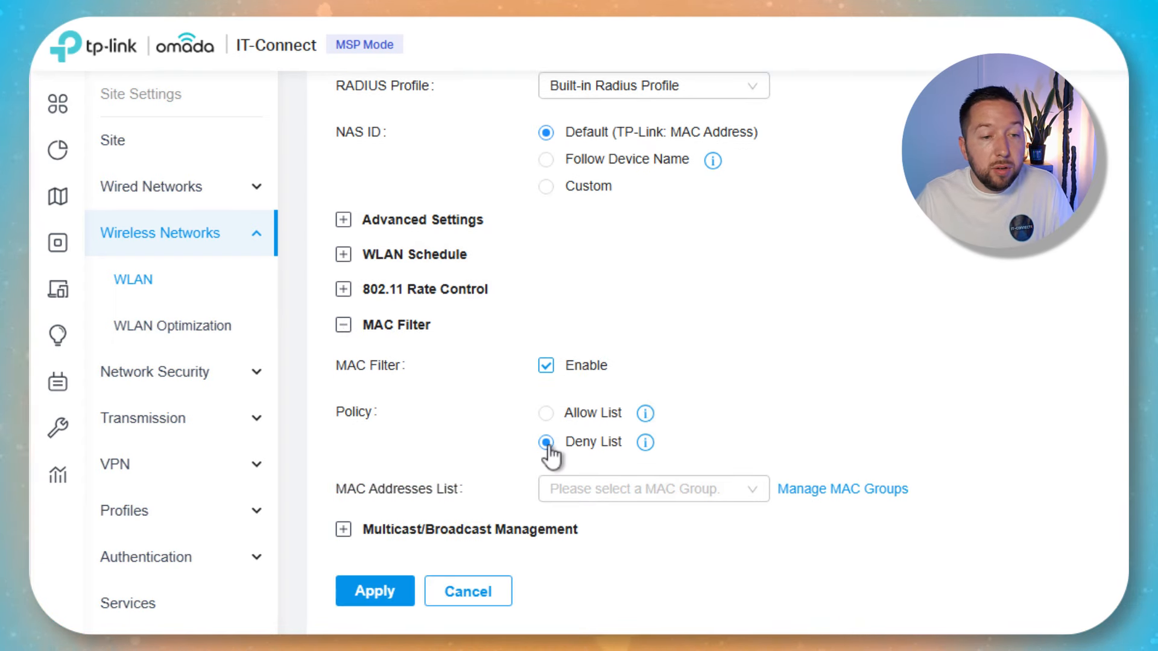
pyautogui.click(642, 503)
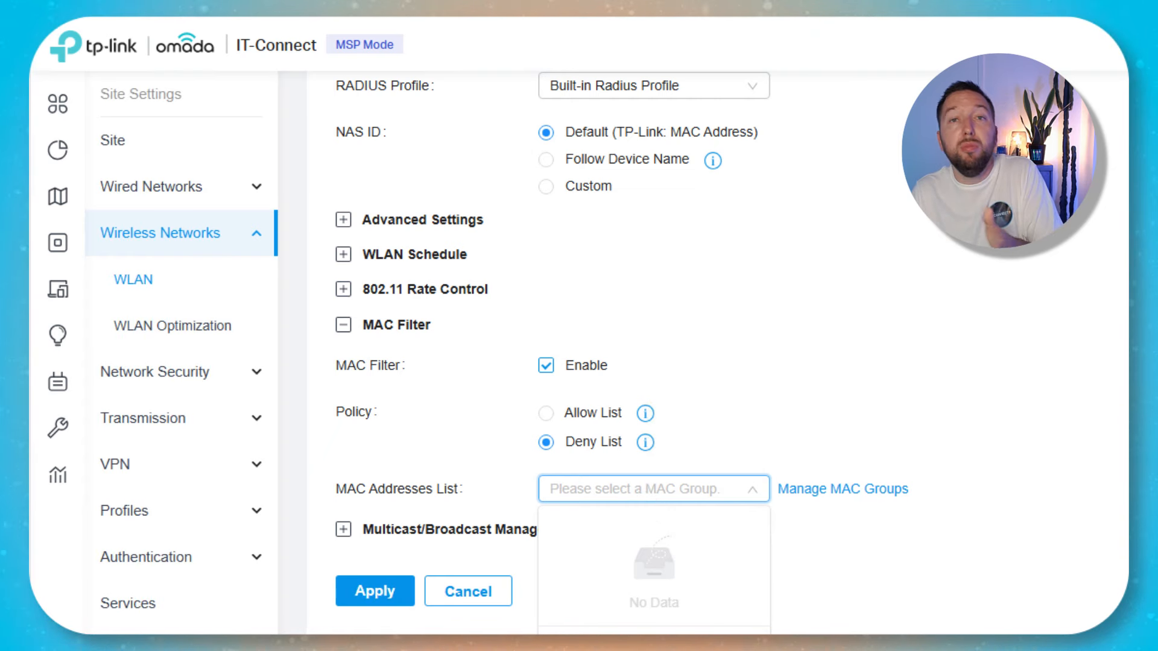